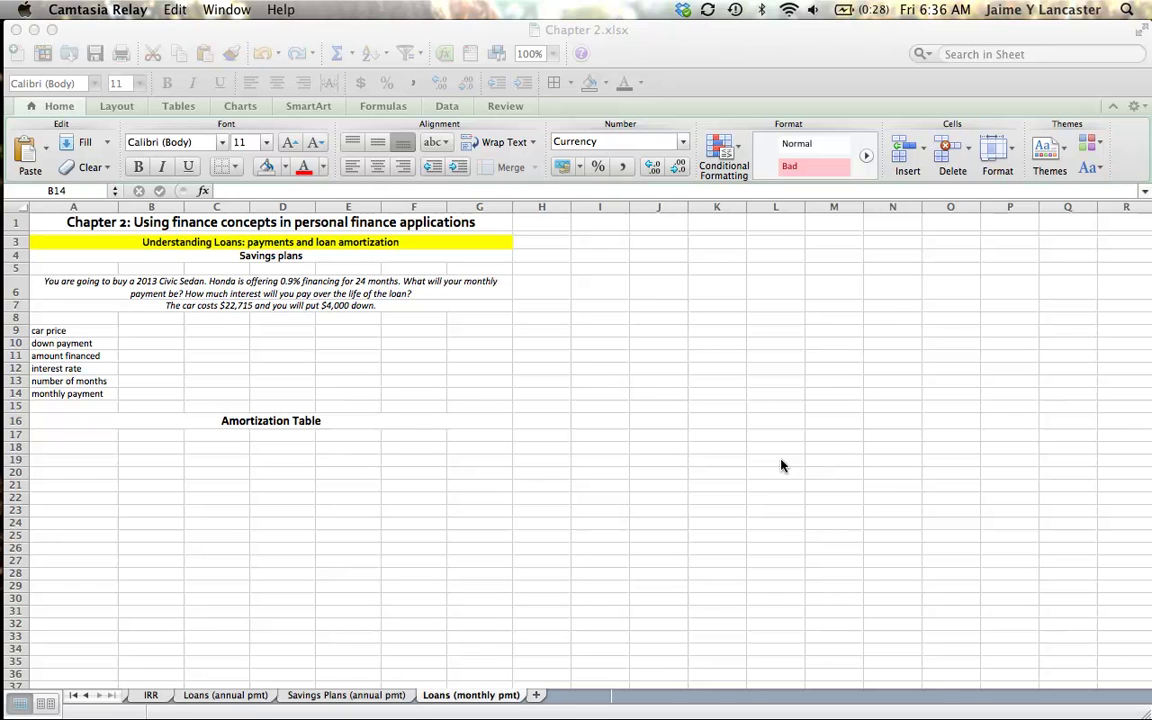
Step: Enter the car price 22,715 in B9 and the down payment 4000 in B10
left_click(157, 335)
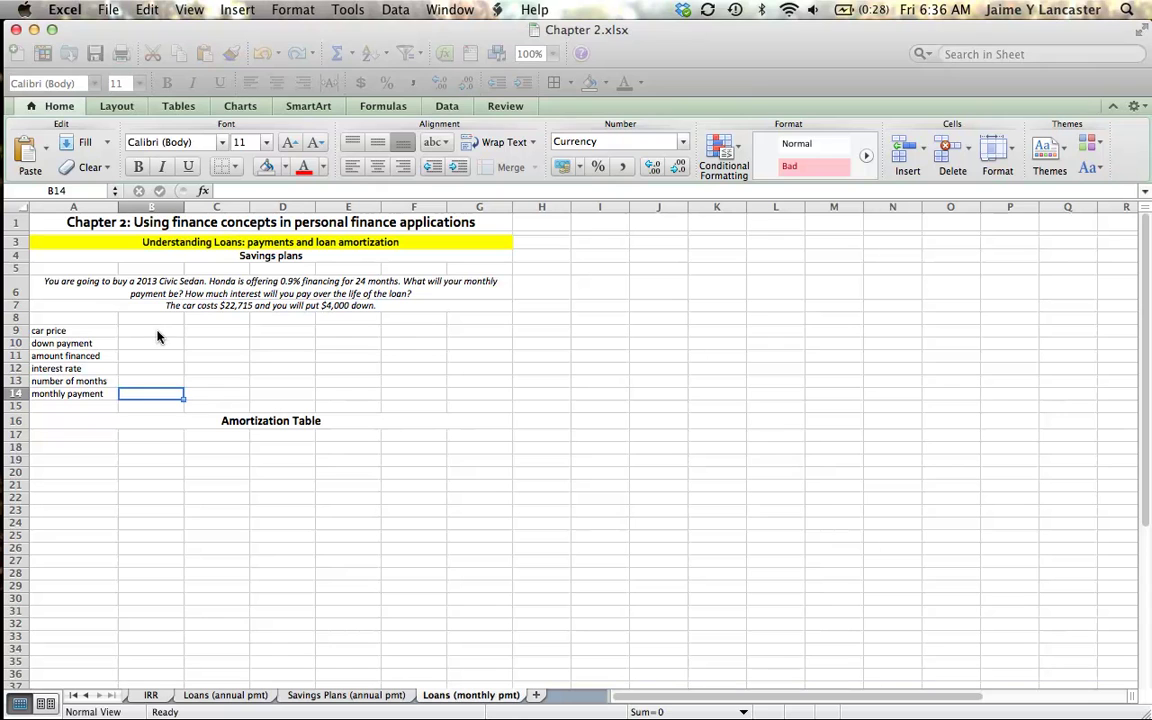
left_click(157, 335)
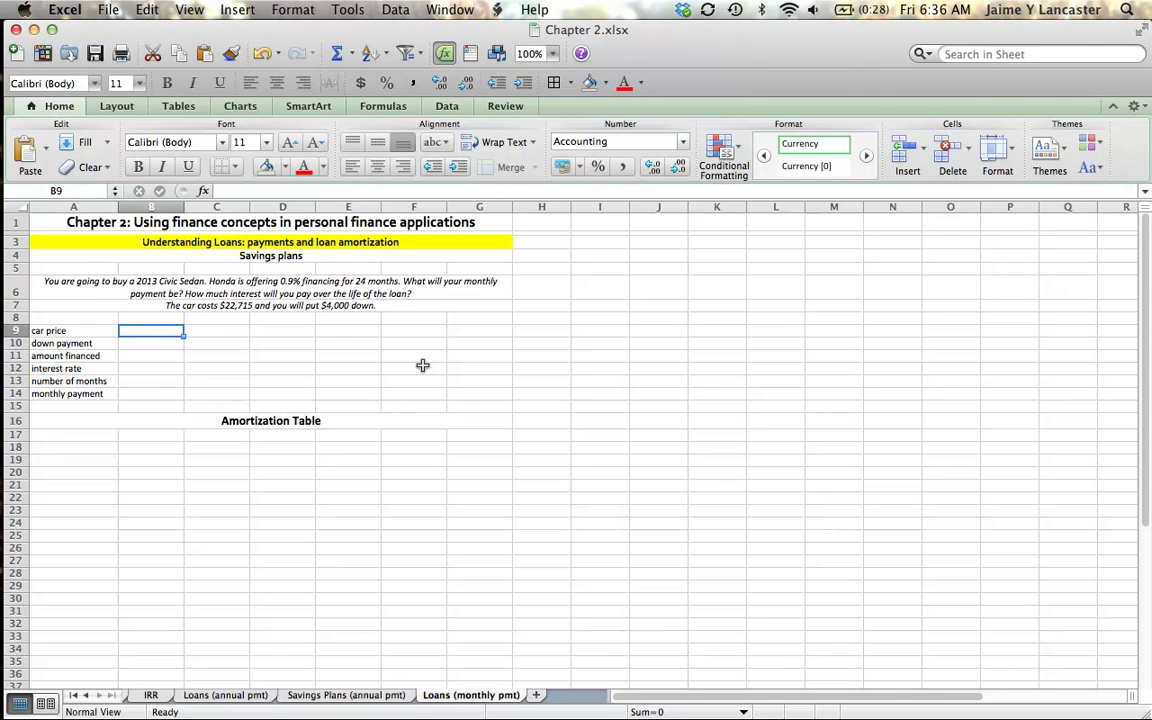
type("22,")
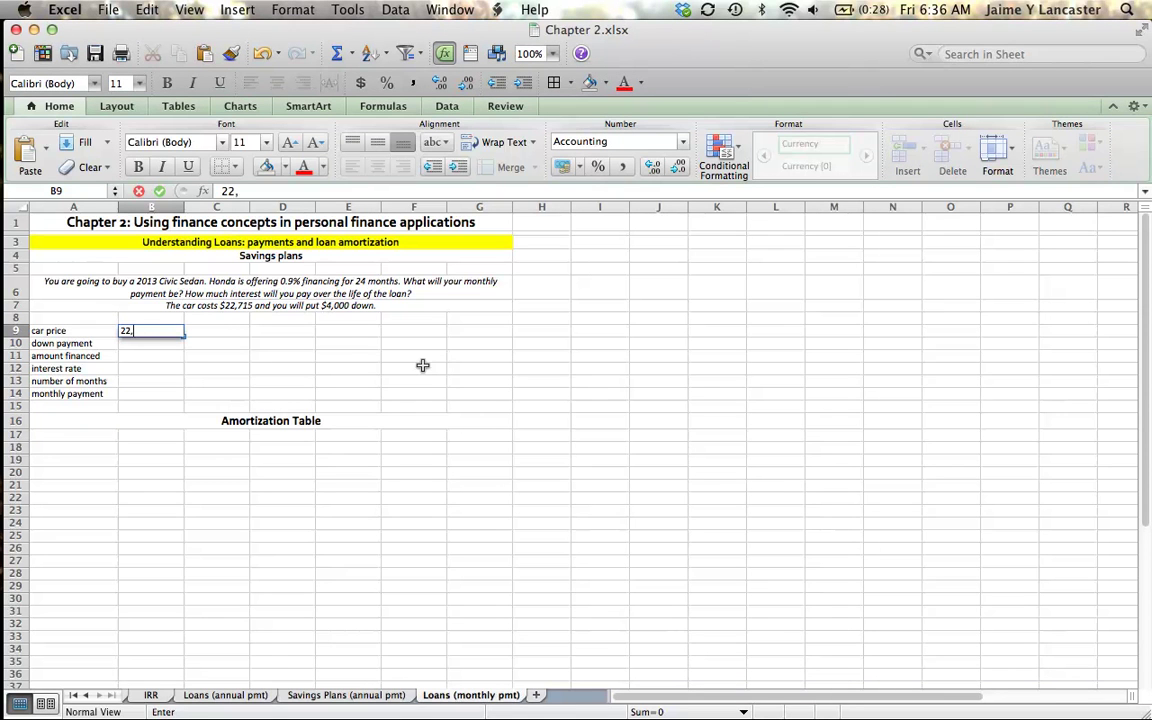
type("715")
key("Return")
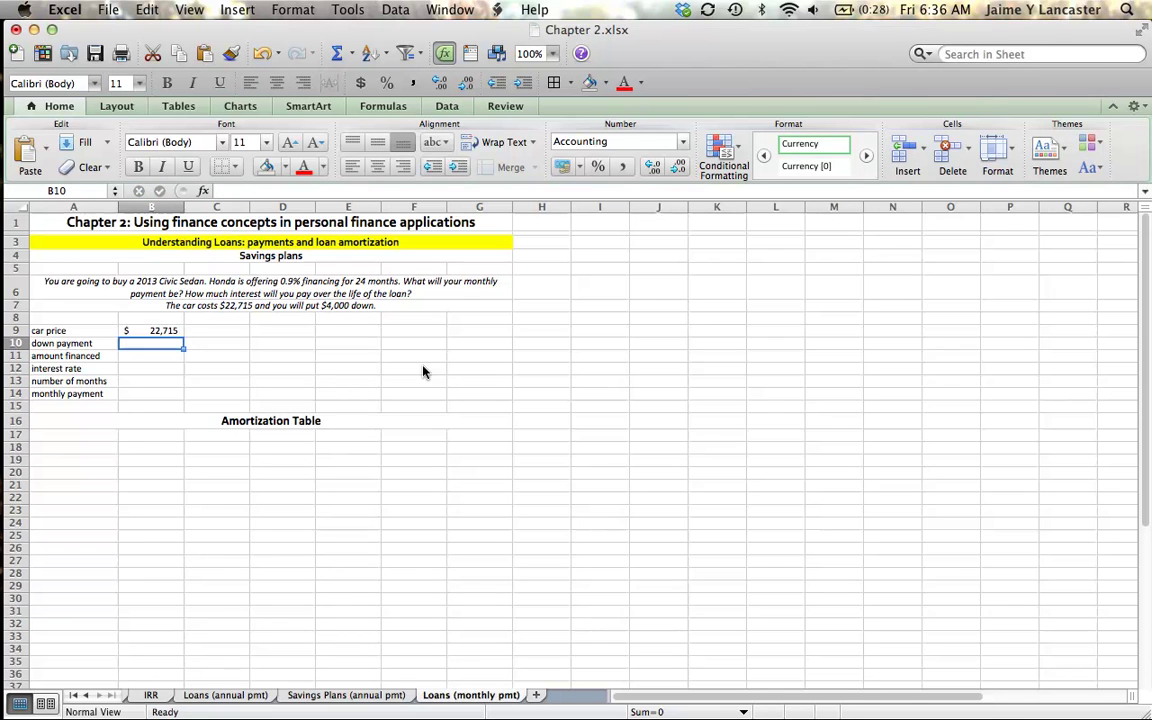
type("4000")
key("Return")
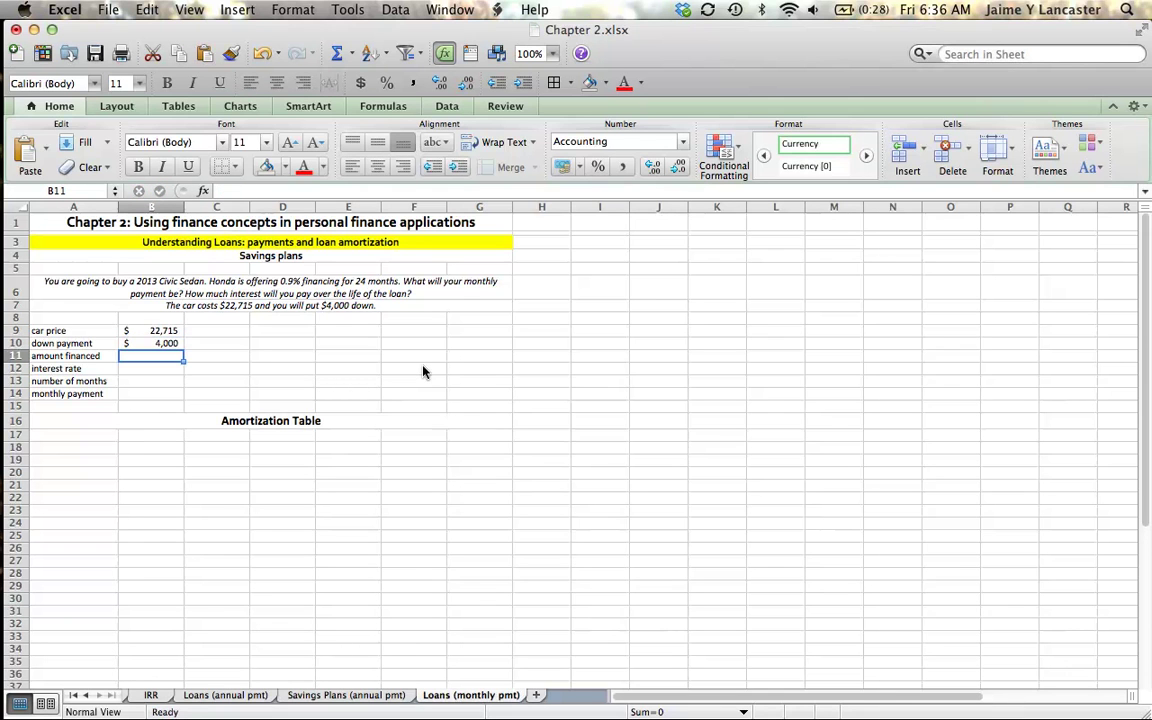
Step: Compute the amount financed in B11 as =B9-B10, giving 18,715
type("=")
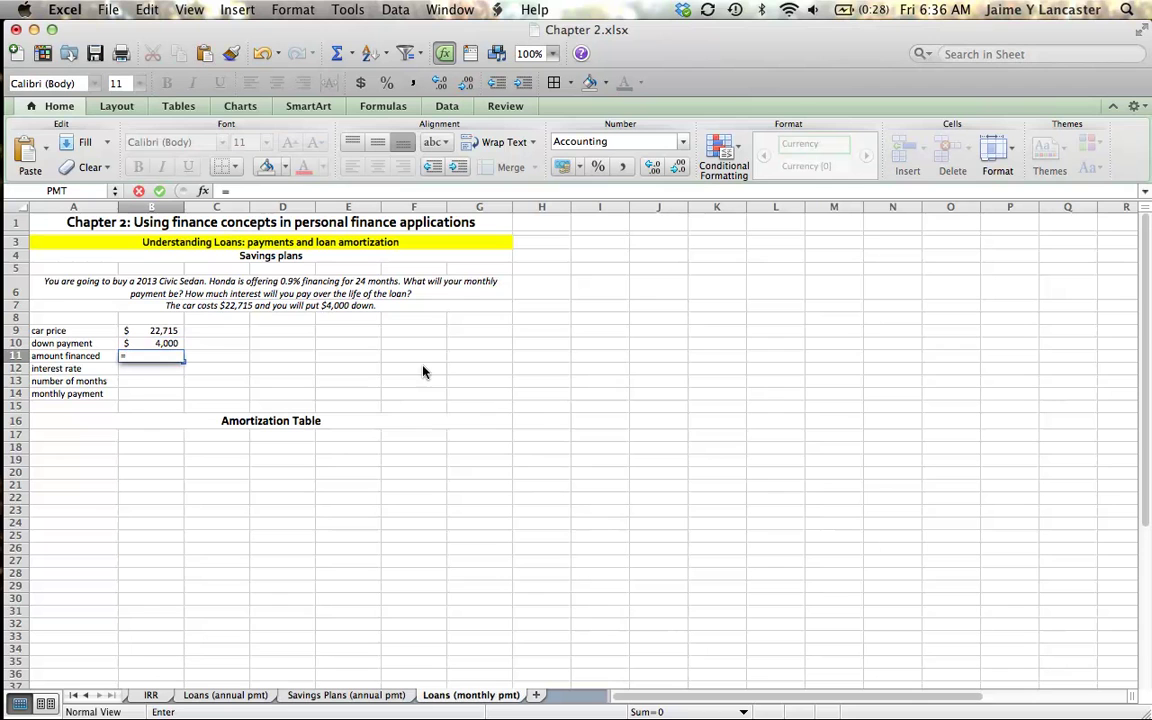
left_click(164, 333)
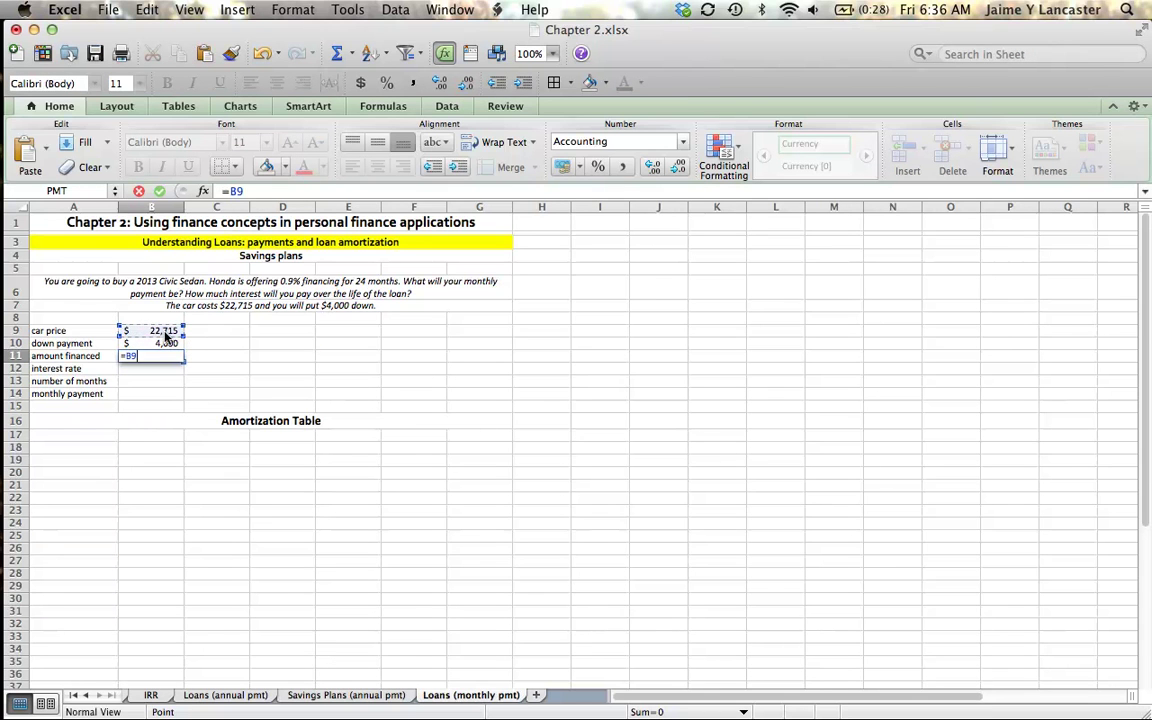
type("-")
left_click(162, 344)
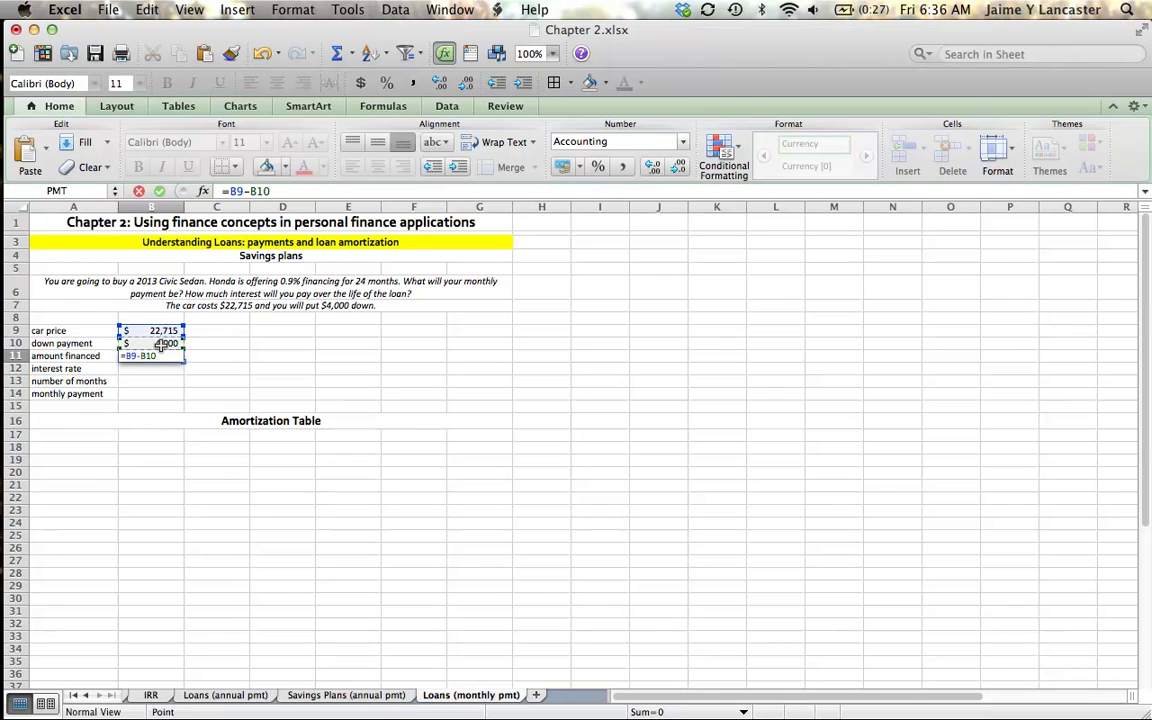
key("Return")
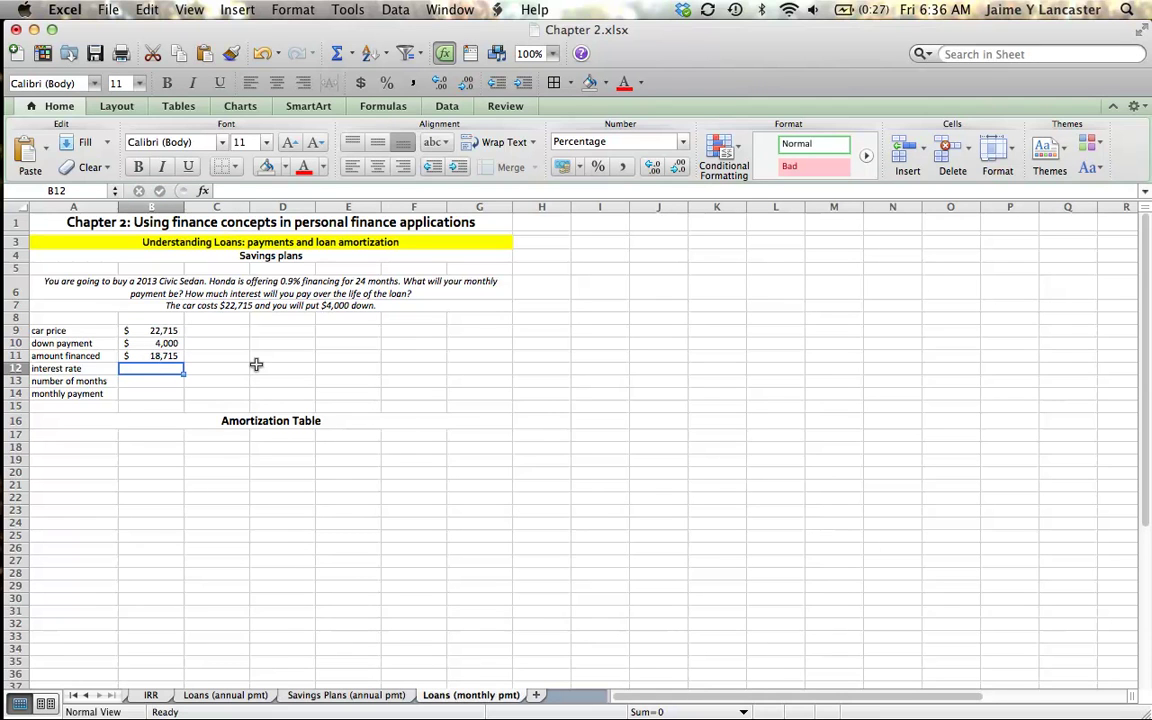
Step: Enter the interest rate 0.9% in B12 and the 24-month term in B13
type("0.9%")
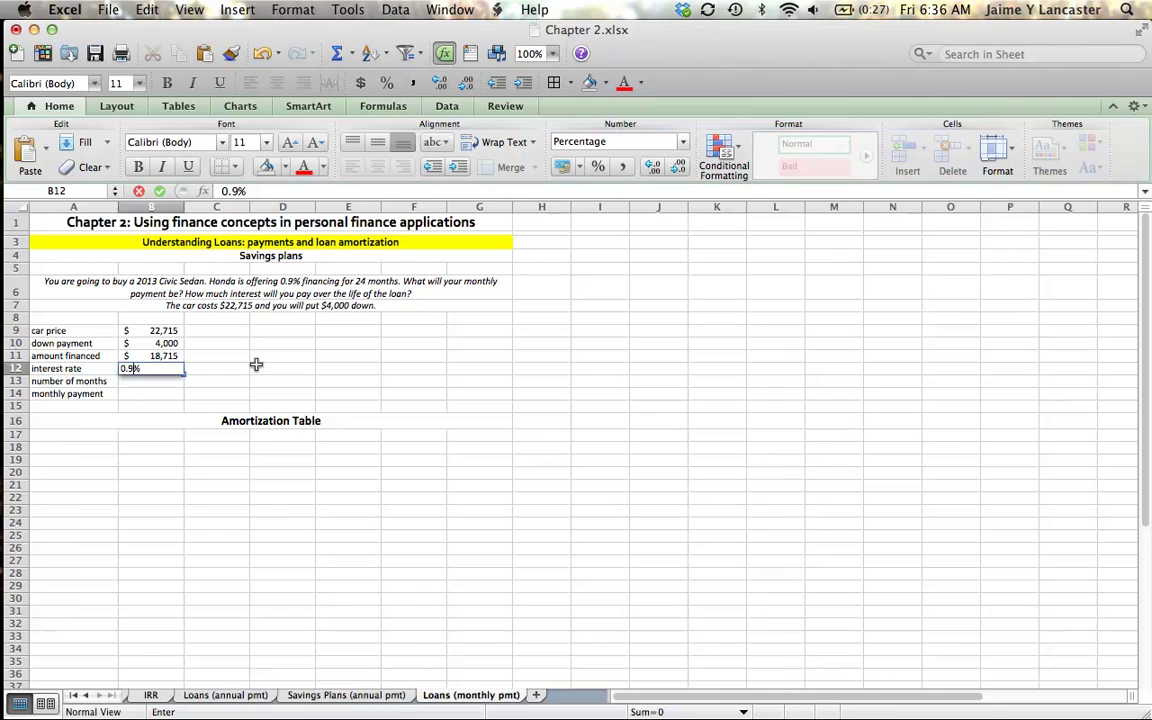
key("Return")
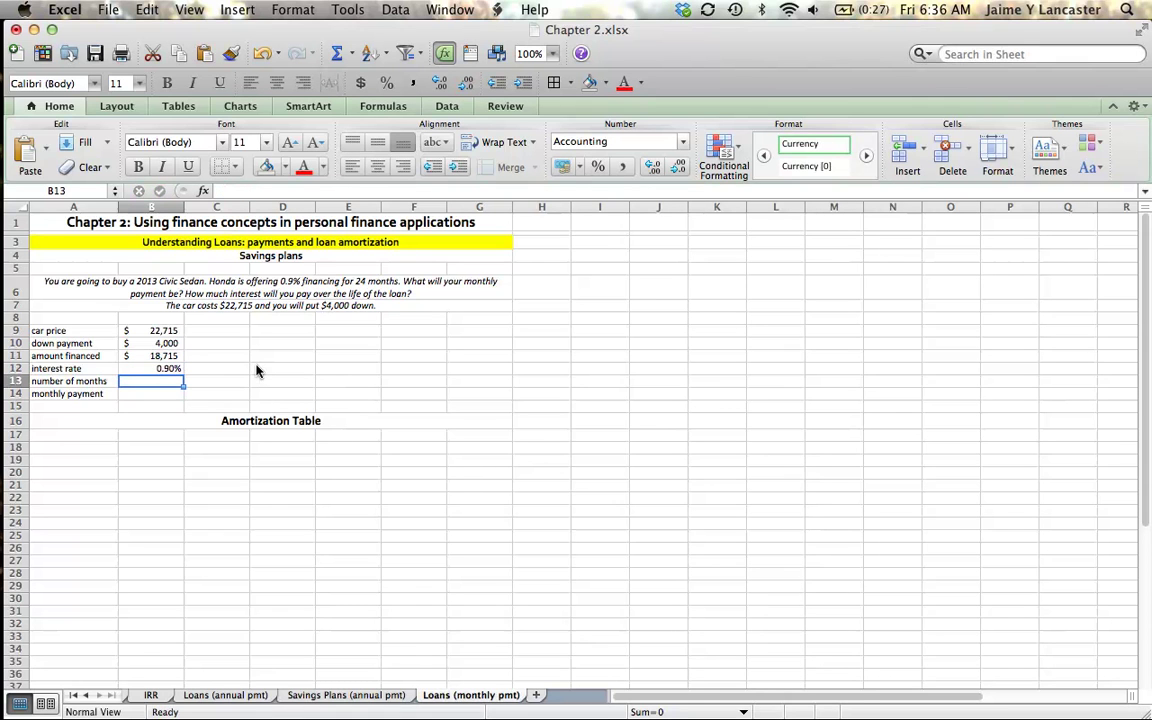
type("24")
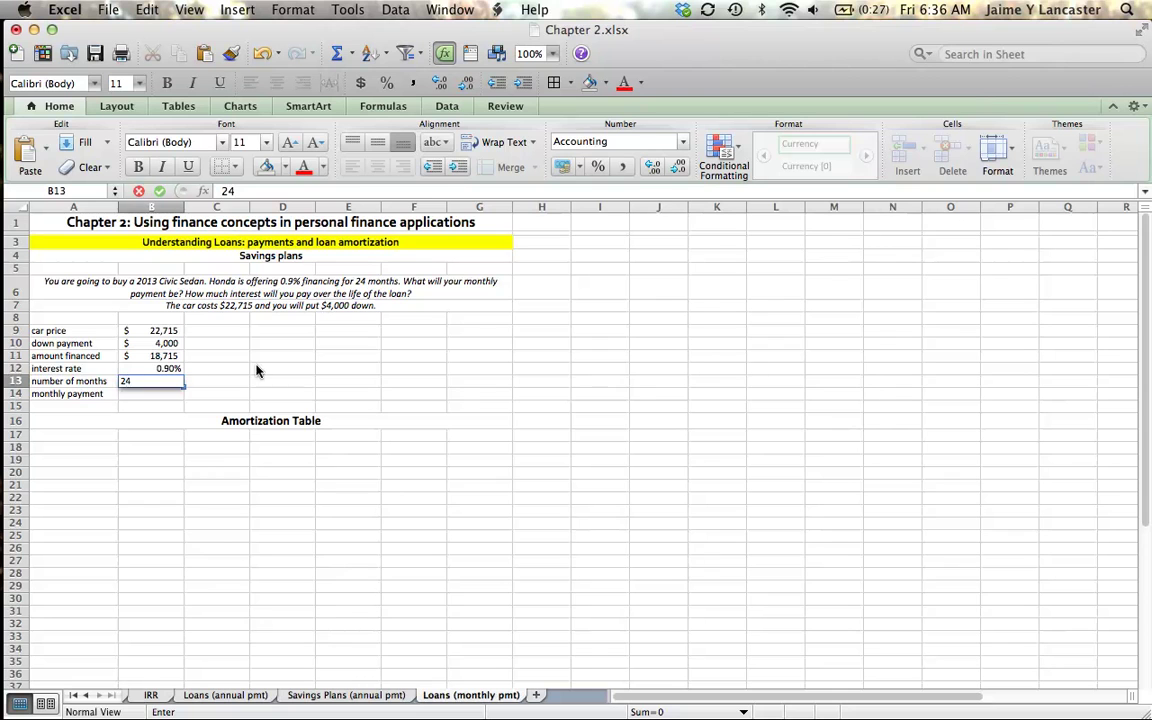
key("Return")
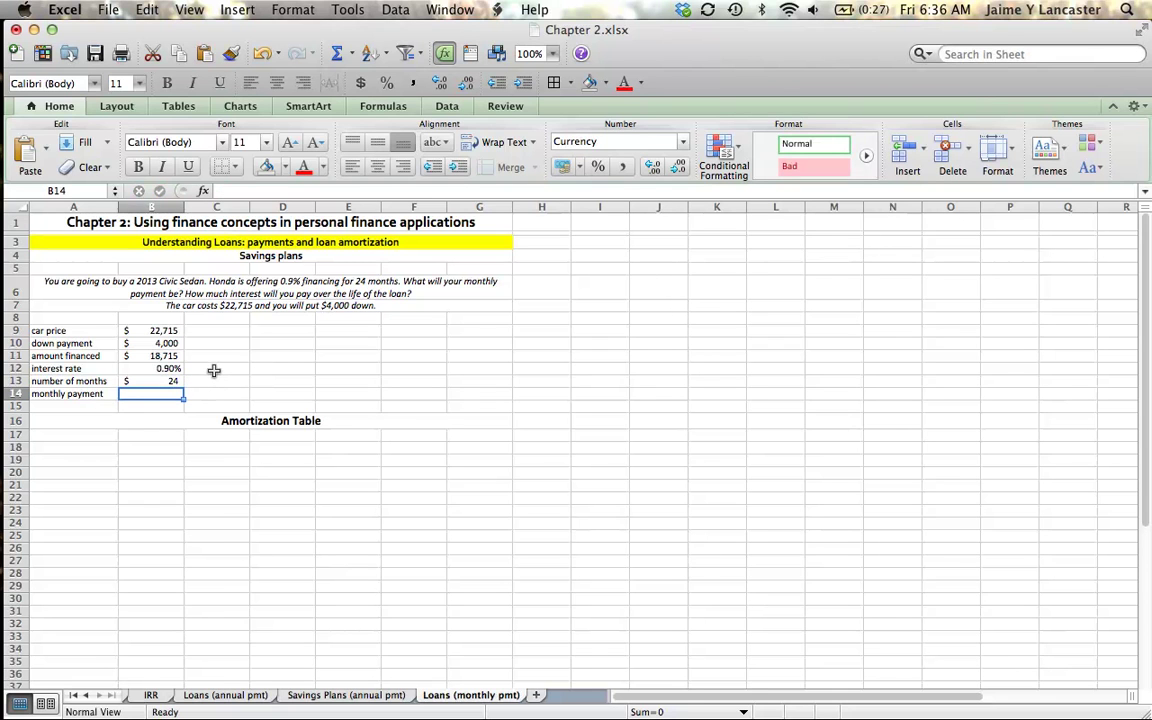
Step: Label C12 'PER YEAR' and C13 'MONTHS' beside the rate and term values
left_click(213, 371)
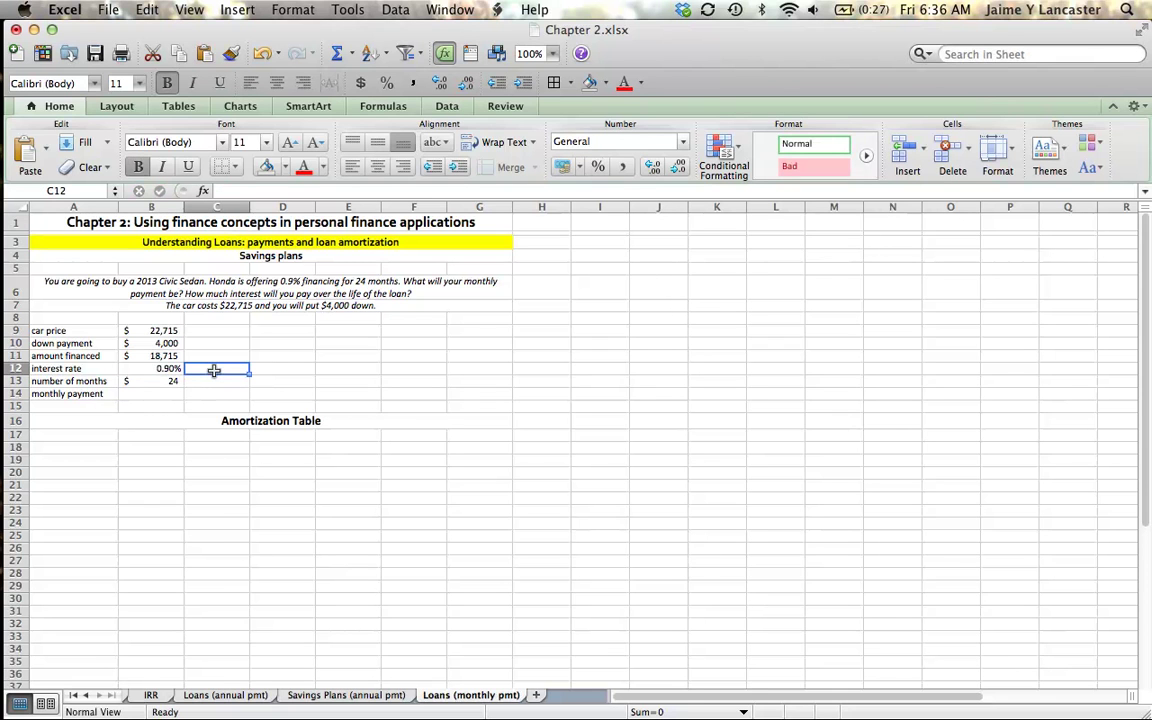
type("PE")
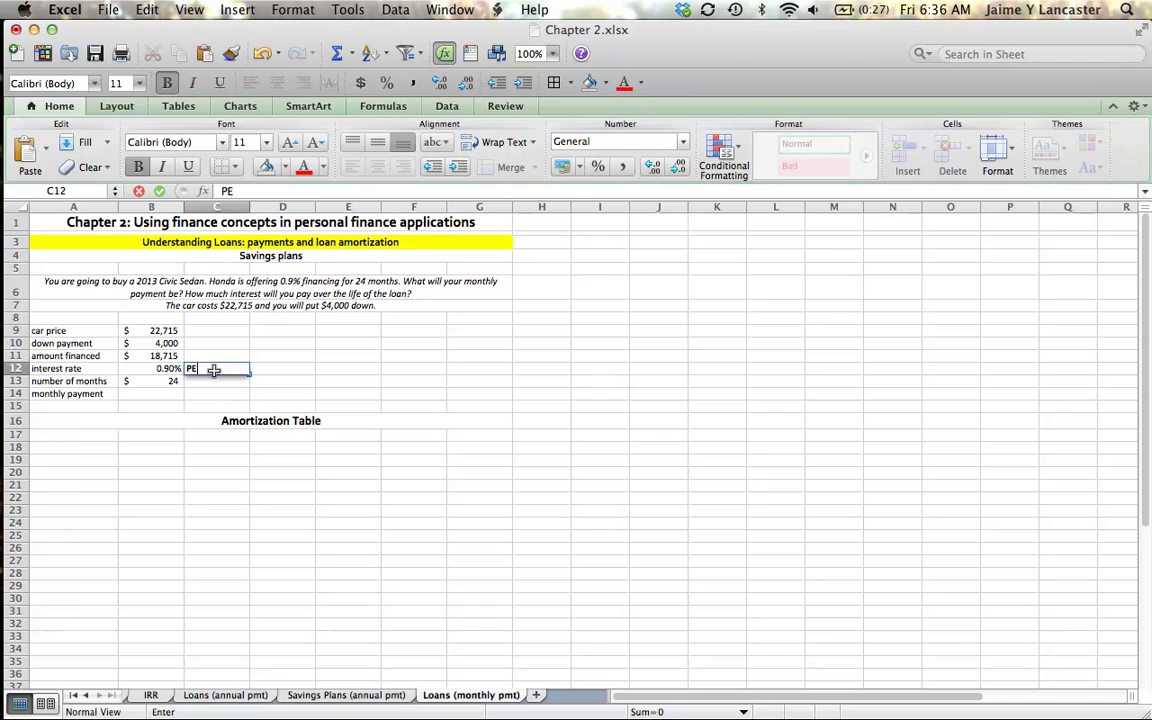
type("R YEAR")
key("Return")
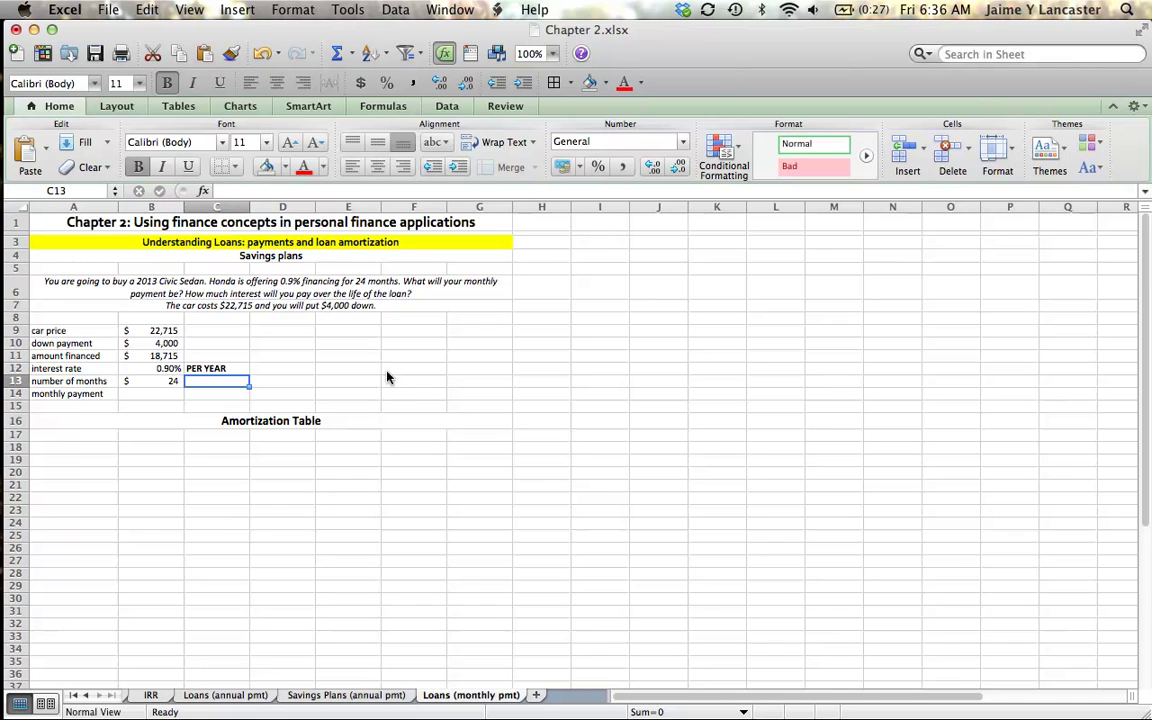
type("MONTH")
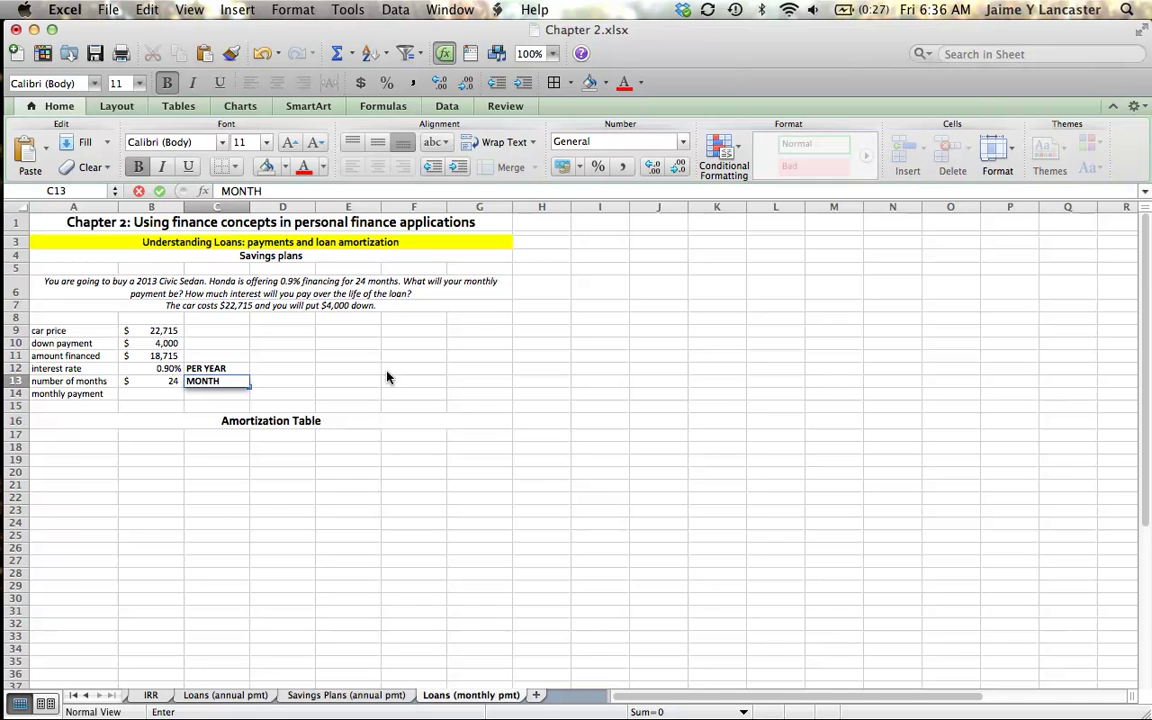
type("S")
key("Return")
key("Left")
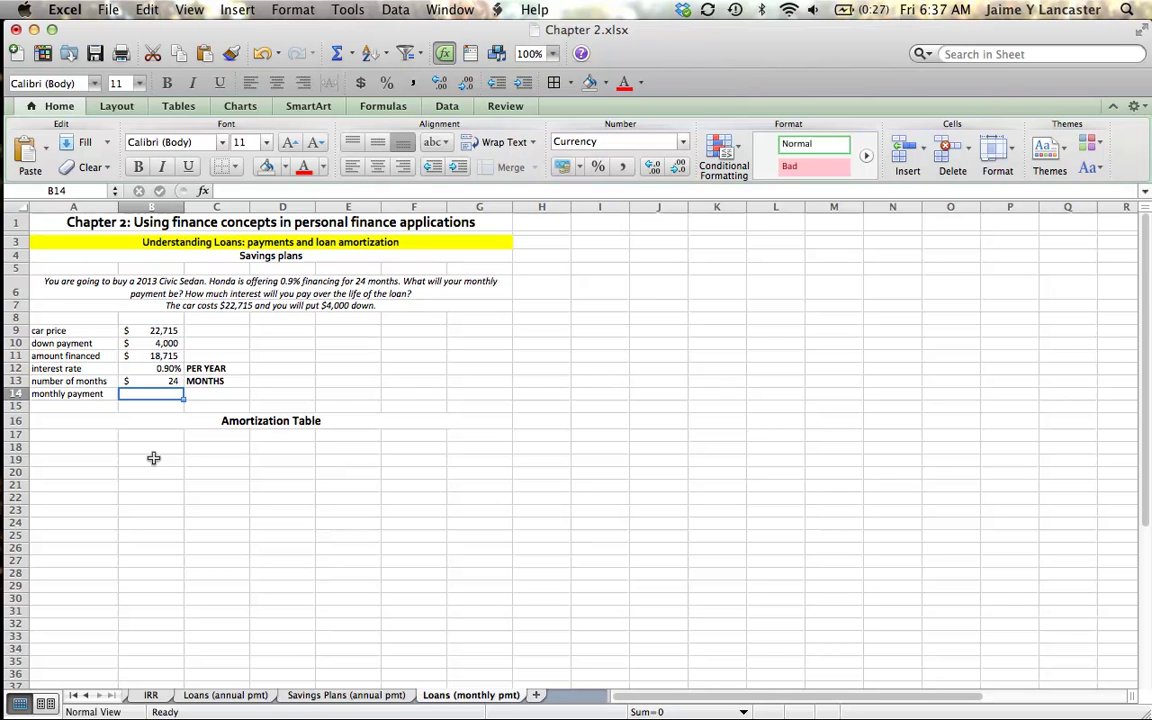
Step: Enter =PMT(B12/12,B13,-B11) in B14, giving a monthly payment of $787.12
type("=pmT")
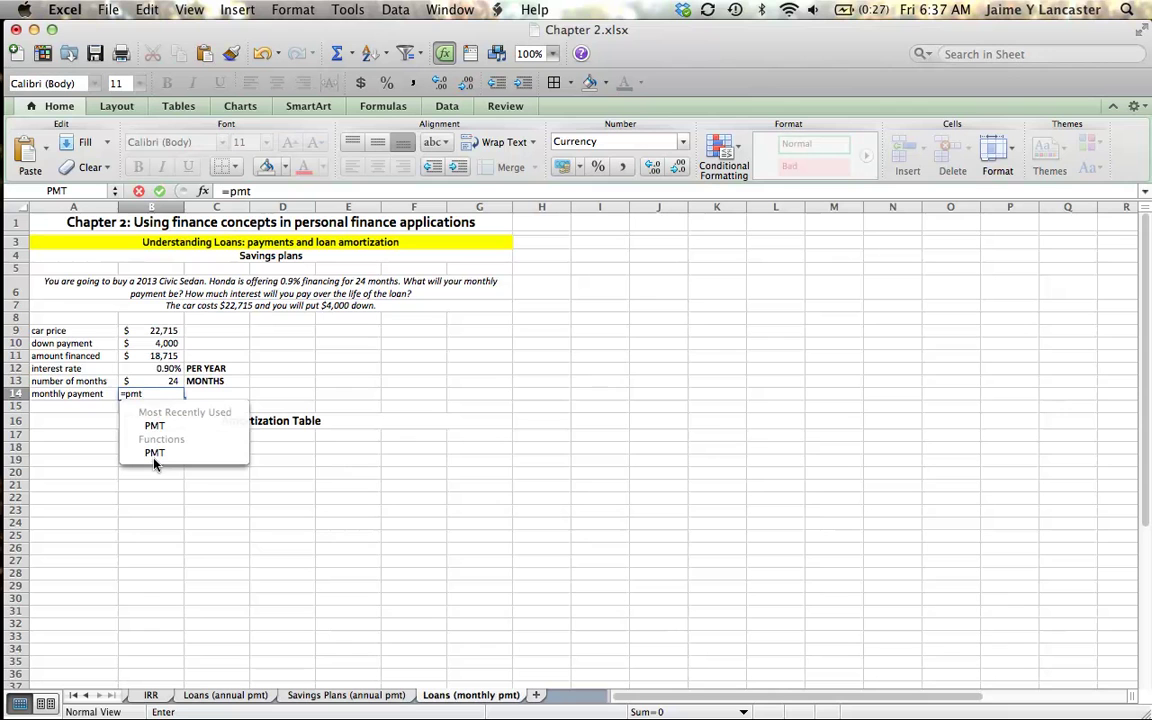
type("(")
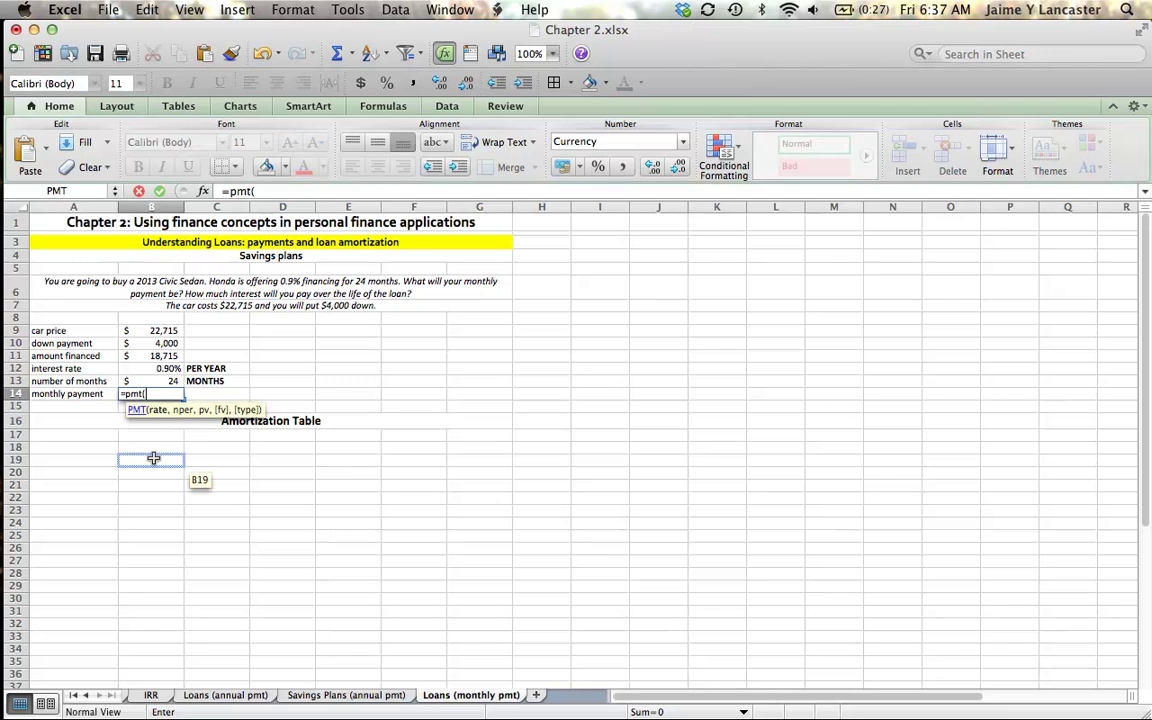
left_click(170, 368)
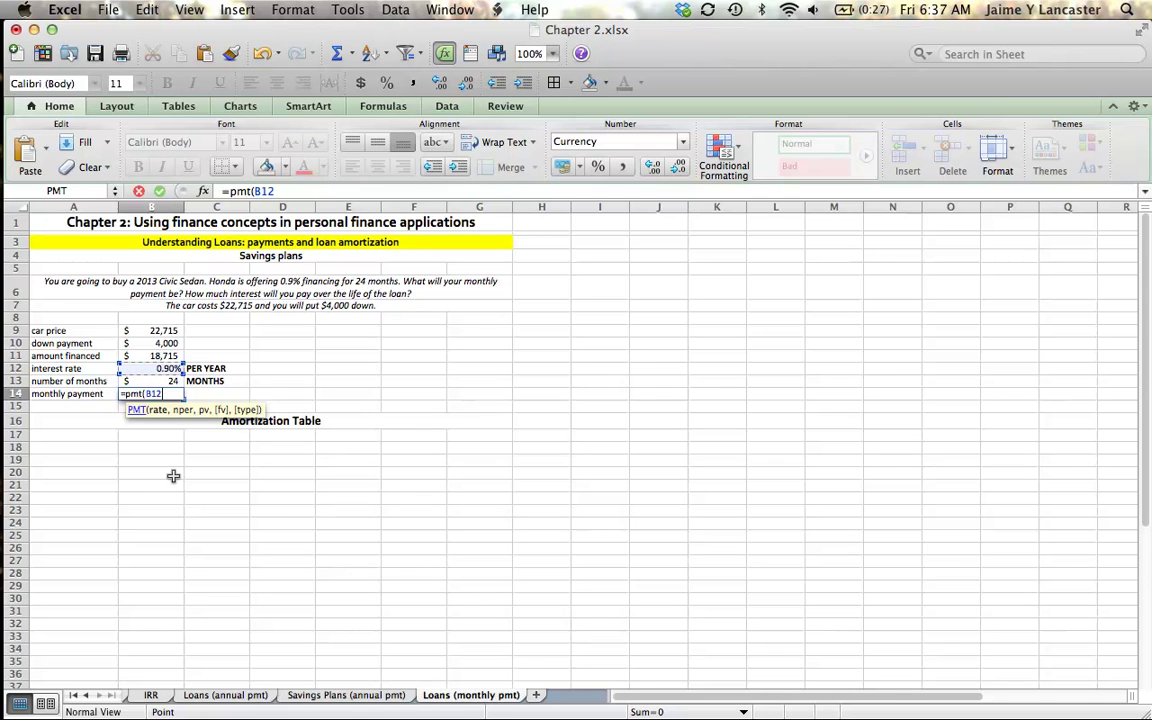
type("/")
type("12")
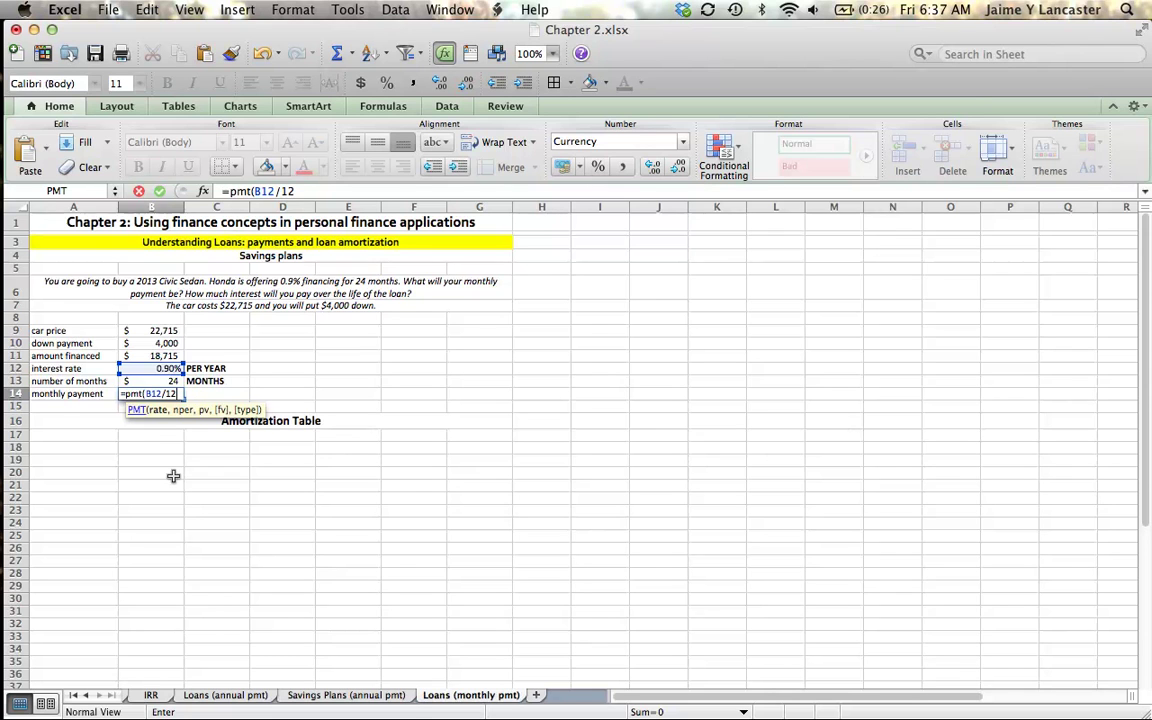
type(",")
left_click(155, 381)
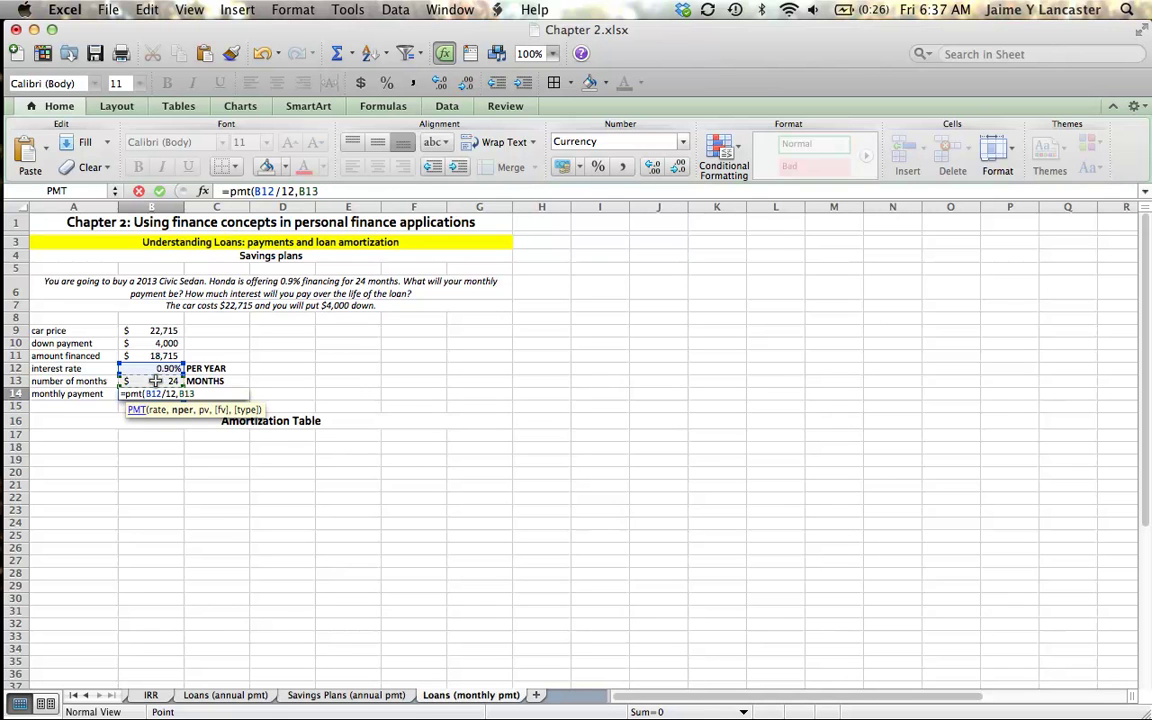
type(",")
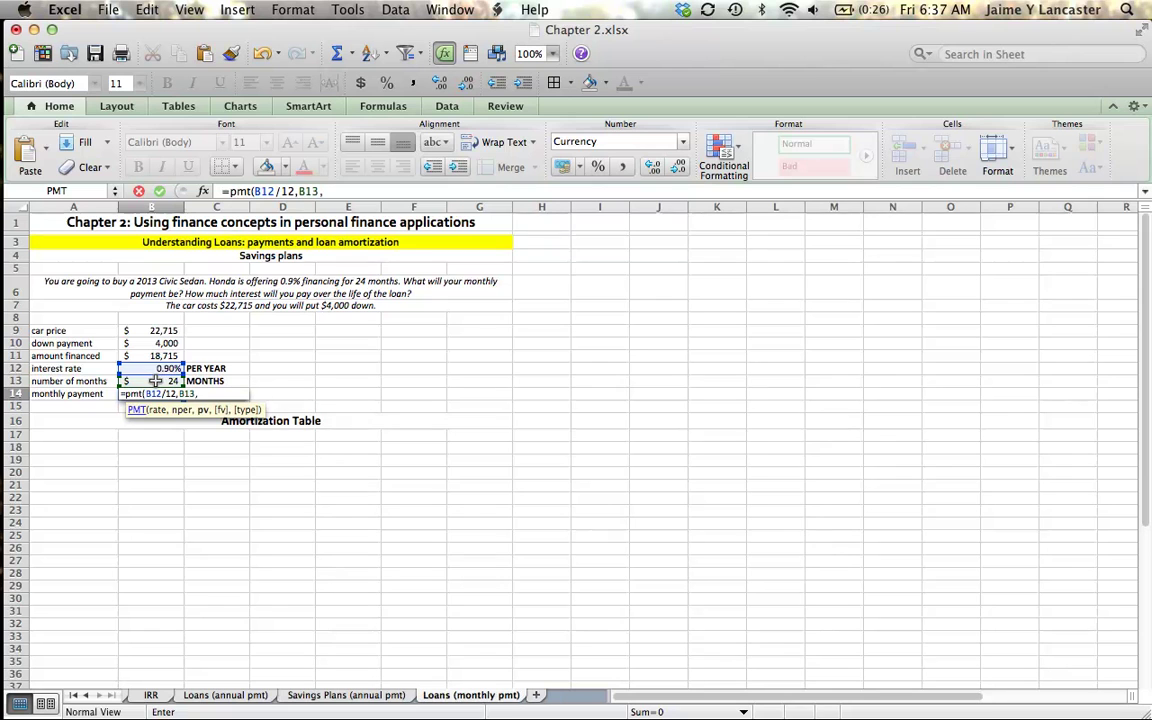
type("-")
left_click(155, 356)
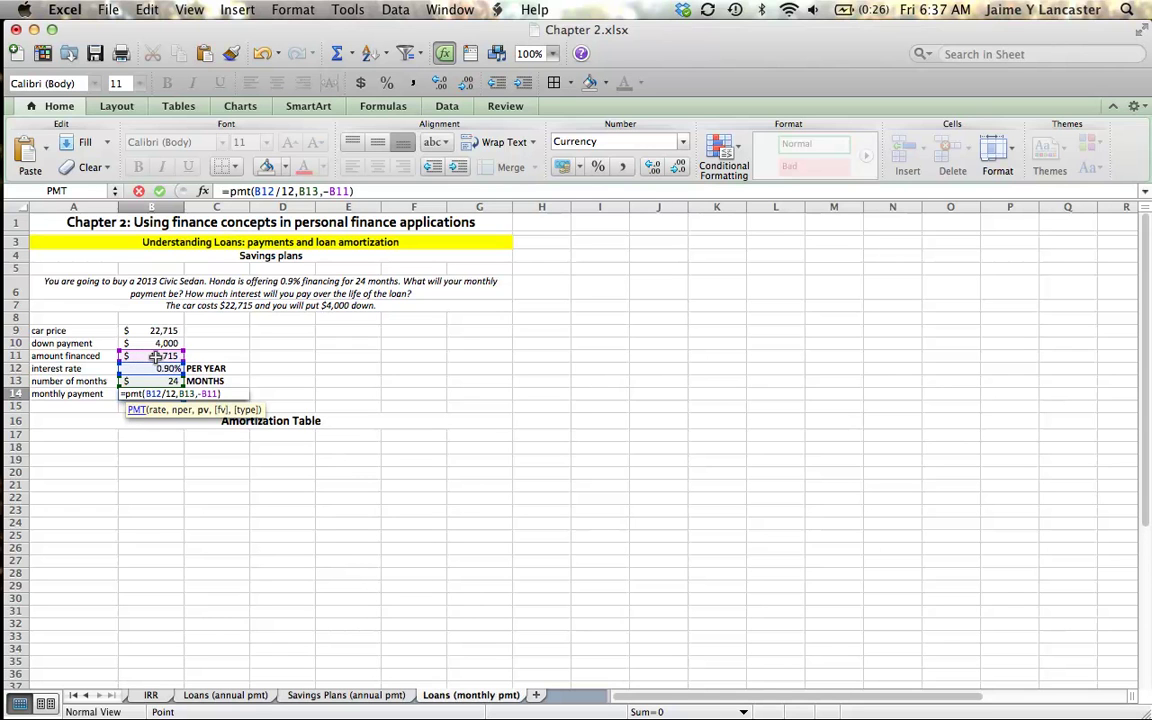
key("Return")
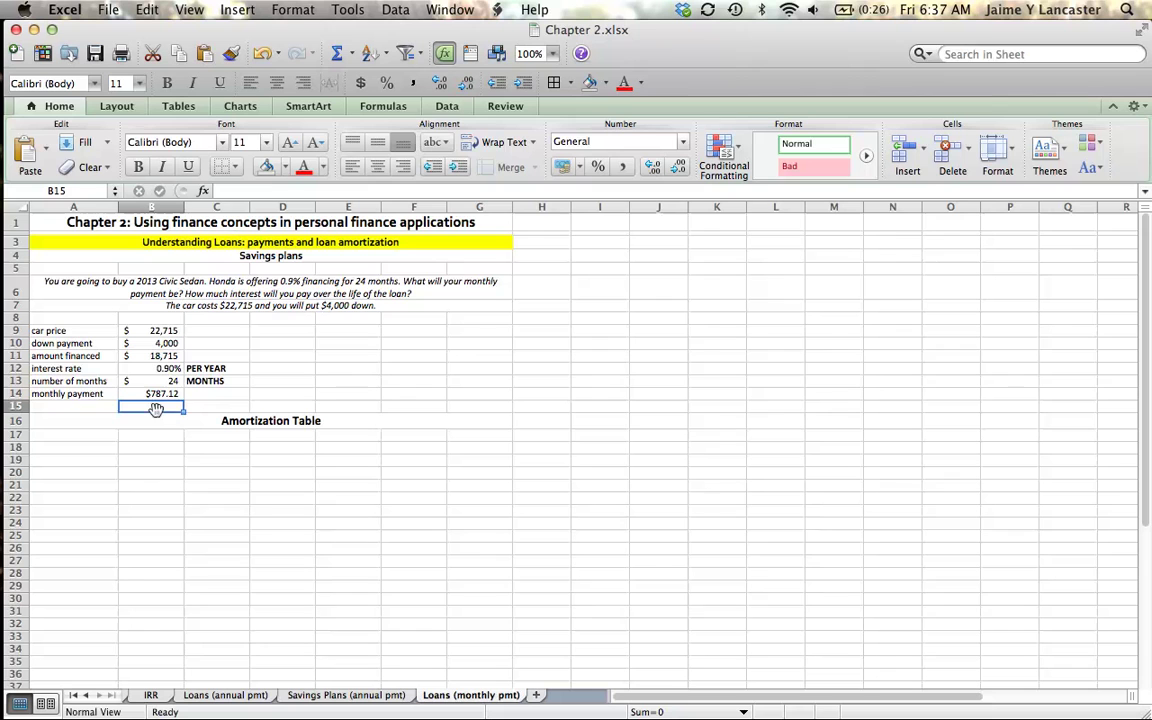
Step: Set the months cell B13 to General number format so it shows 24
left_click(155, 395)
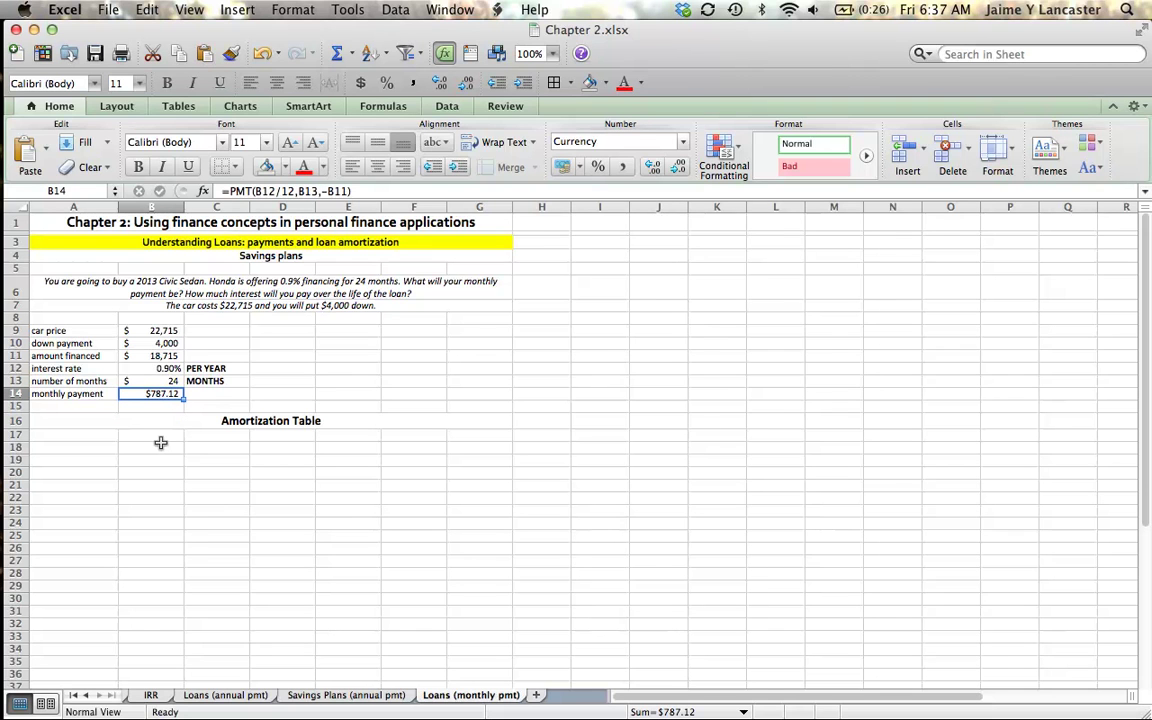
left_click(152, 381)
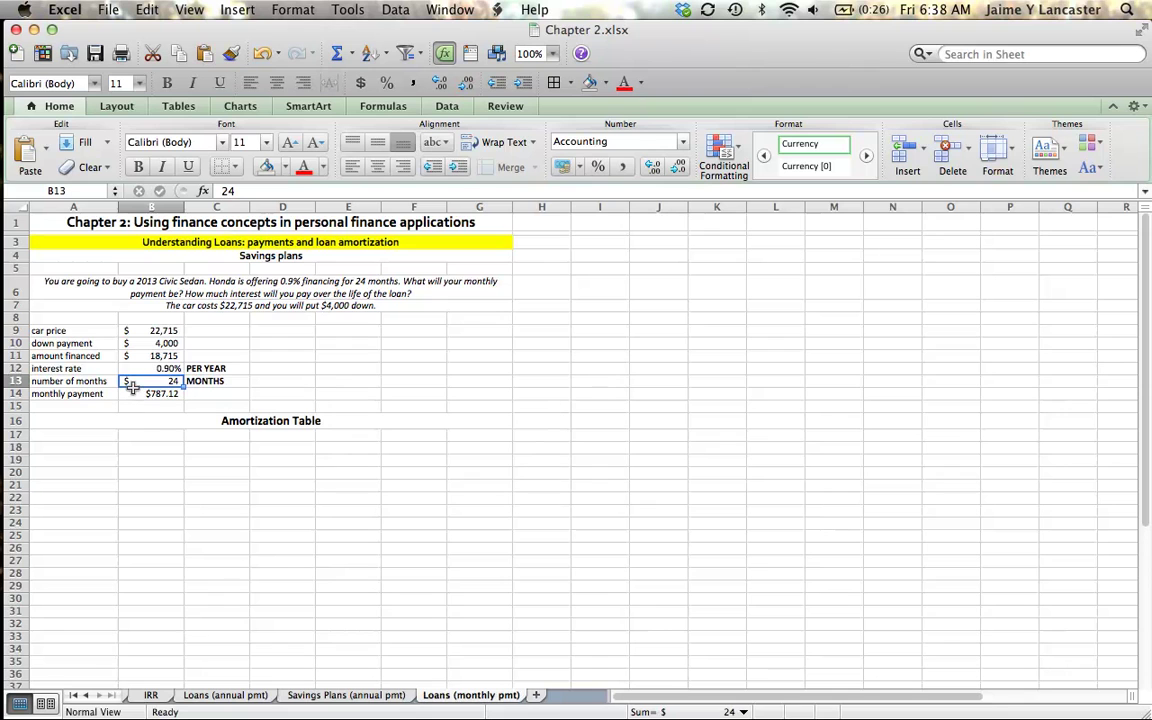
left_click(615, 140)
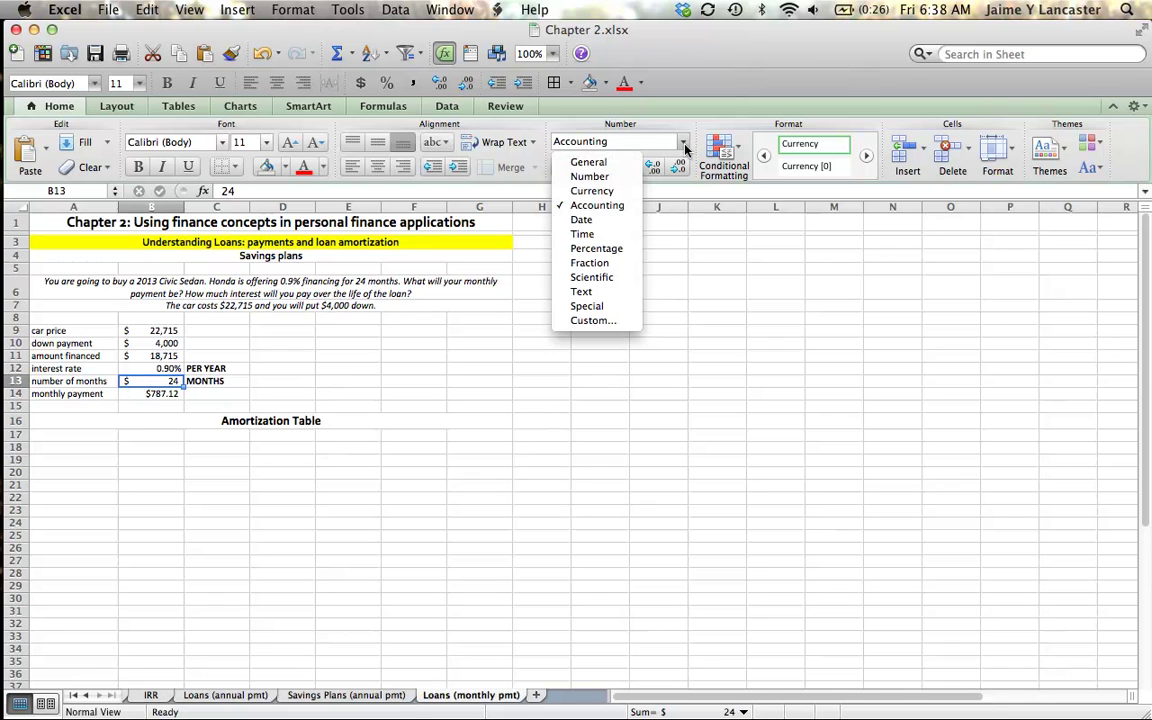
left_click(616, 164)
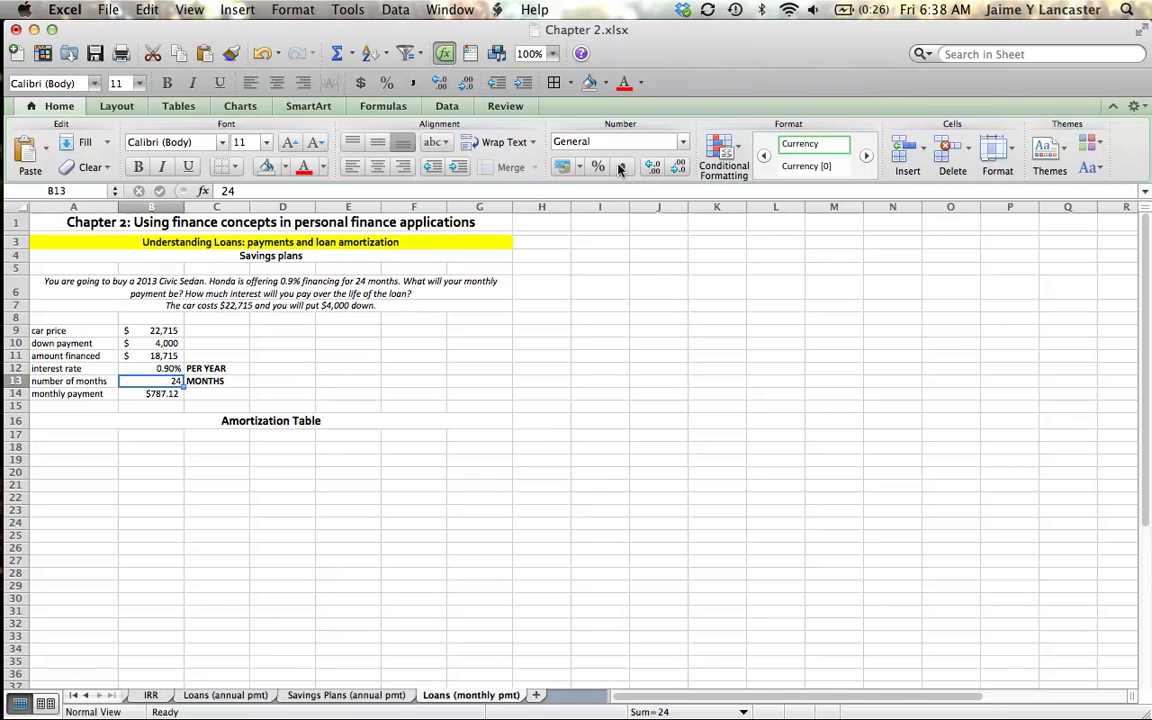
left_click(483, 352)
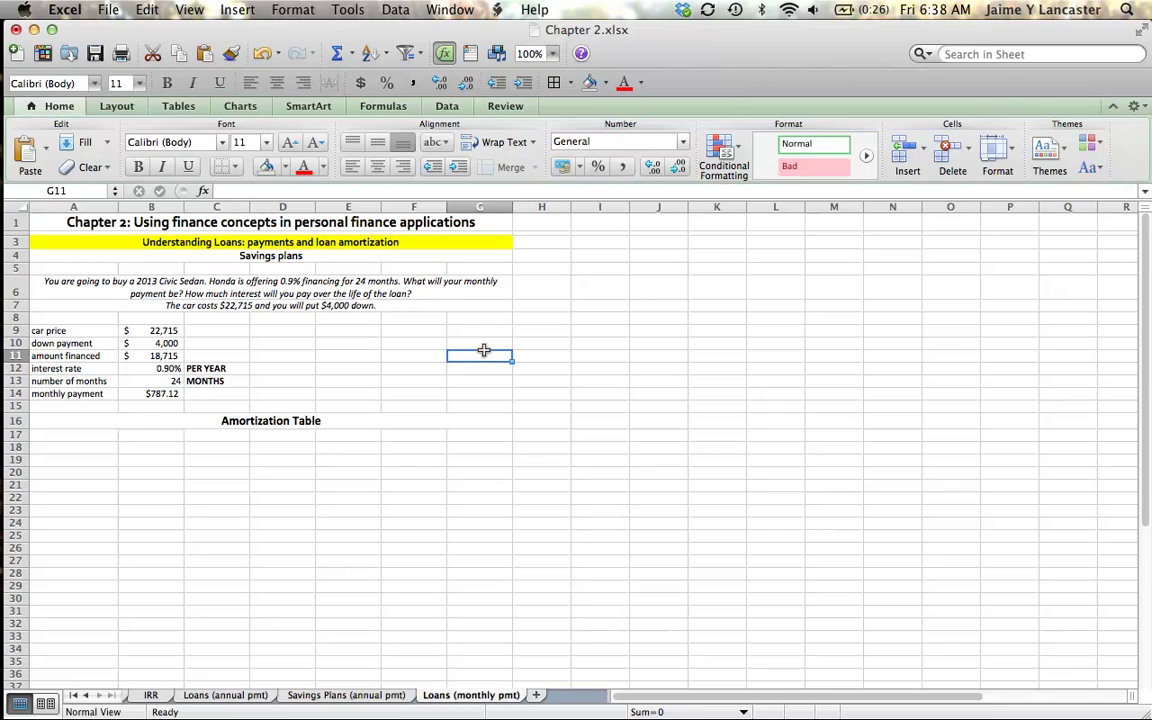
Step: Apply Accounting number format to the monthly payment in B14
left_click(150, 393)
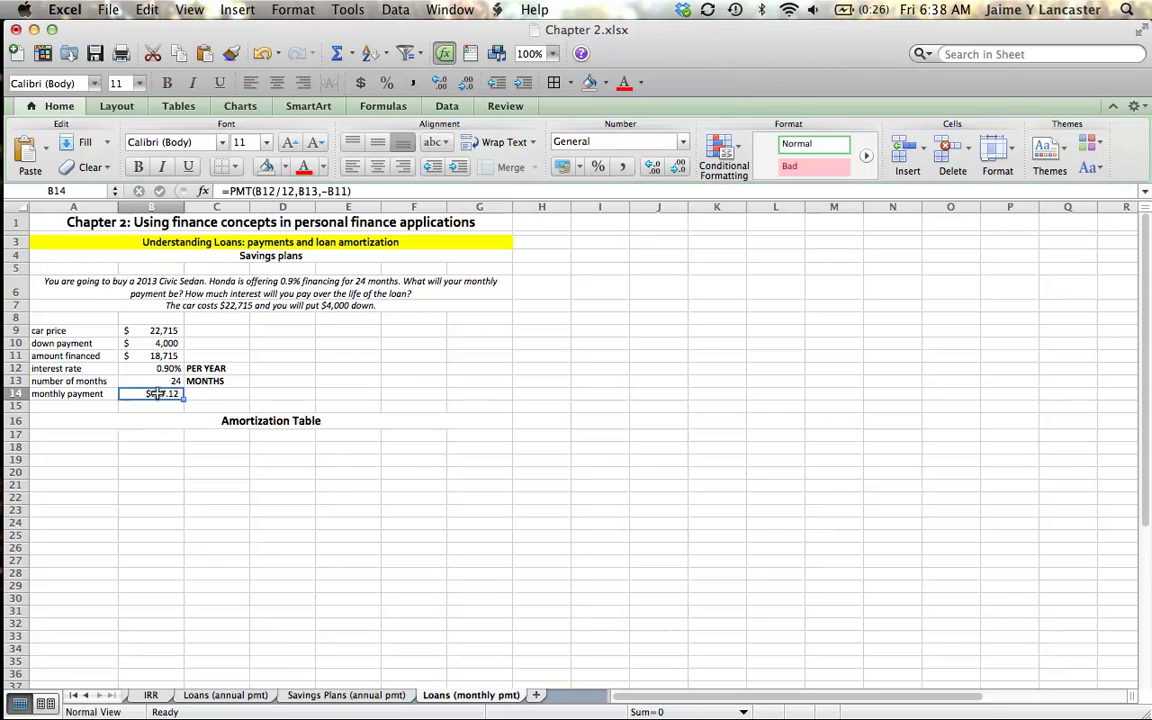
left_click(560, 167)
left_click(539, 456)
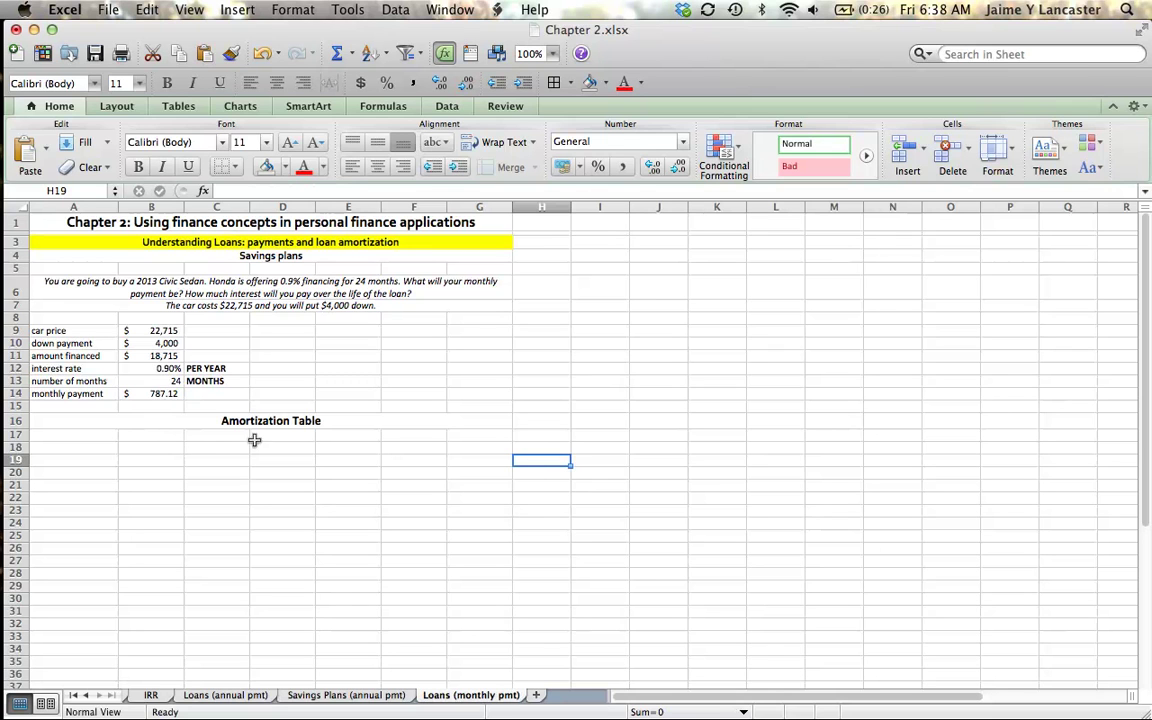
left_click(152, 393)
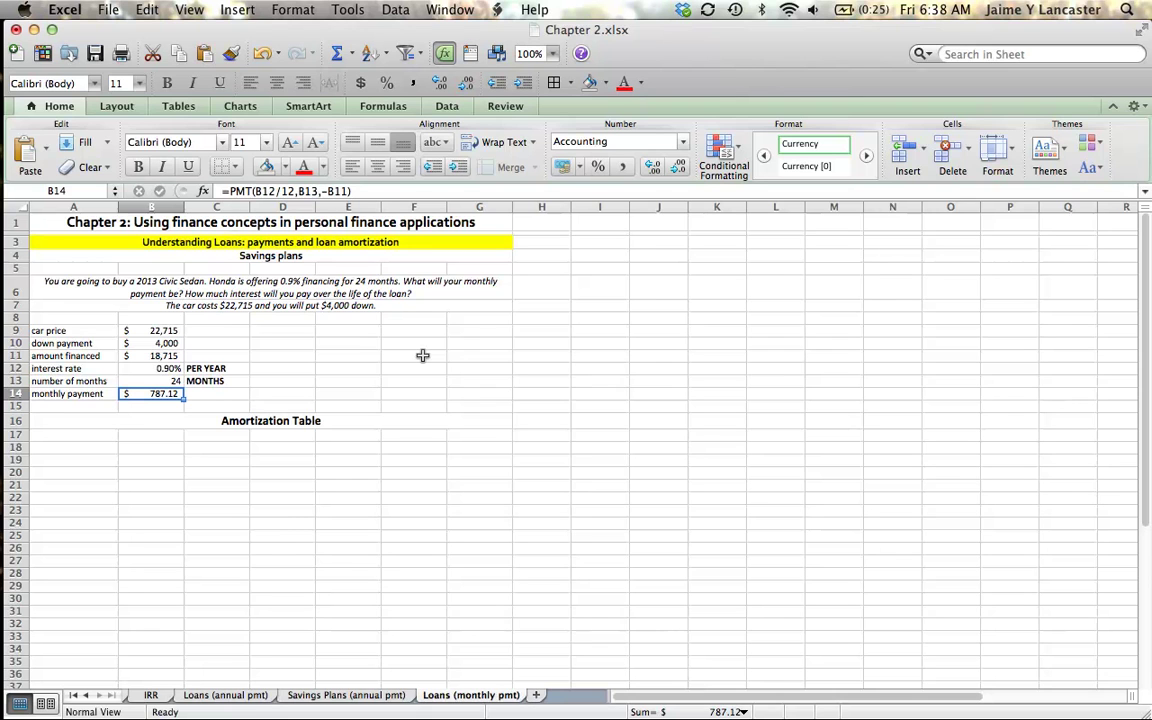
Step: Enter A17:E17 headers: Month, amount owed at month start, Monthly payment, interest and principal portions
left_click(93, 434)
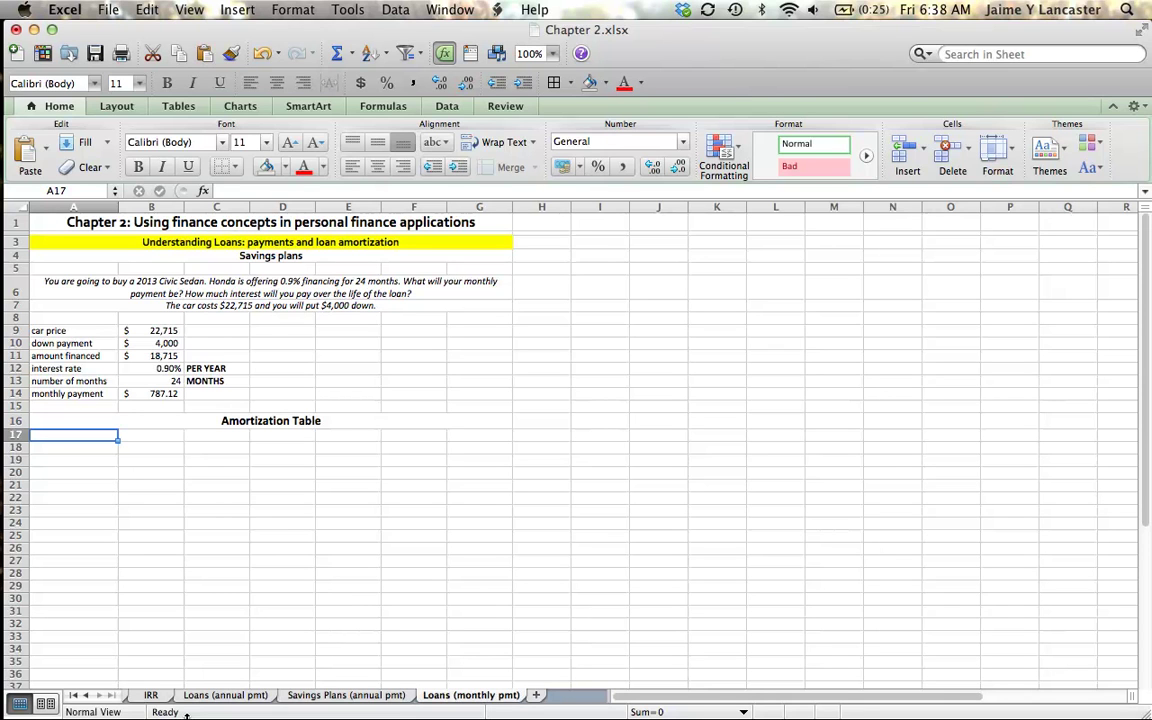
type("Month")
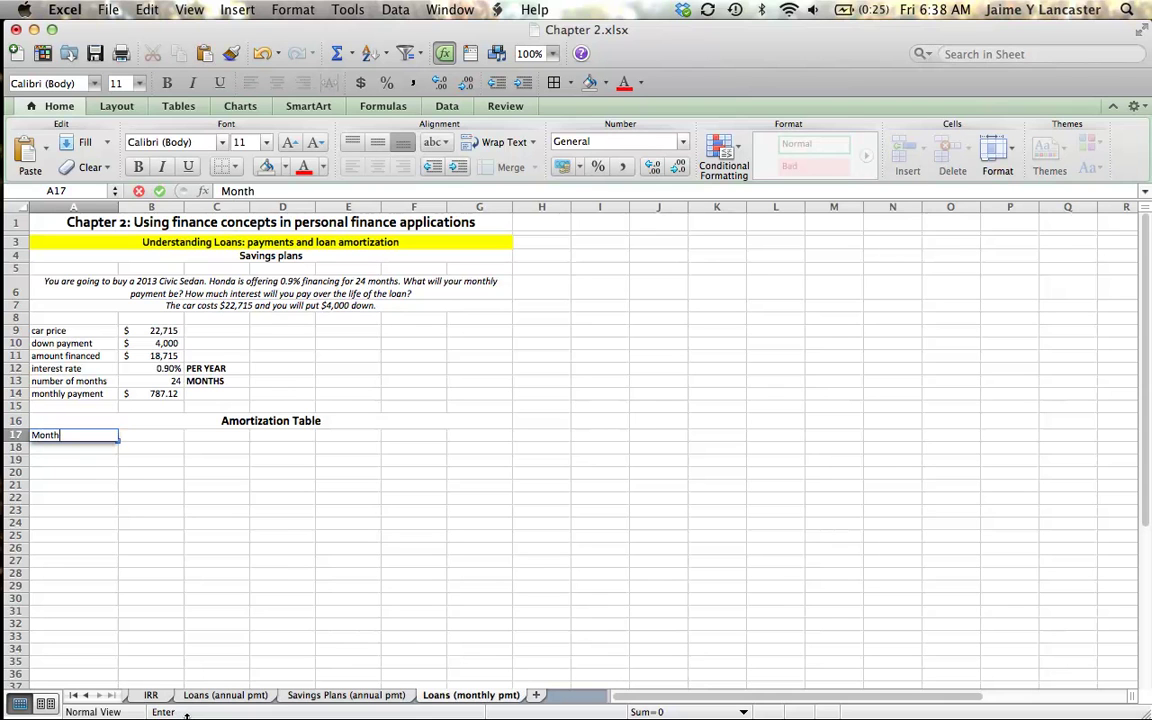
key("Tab")
type("Am")
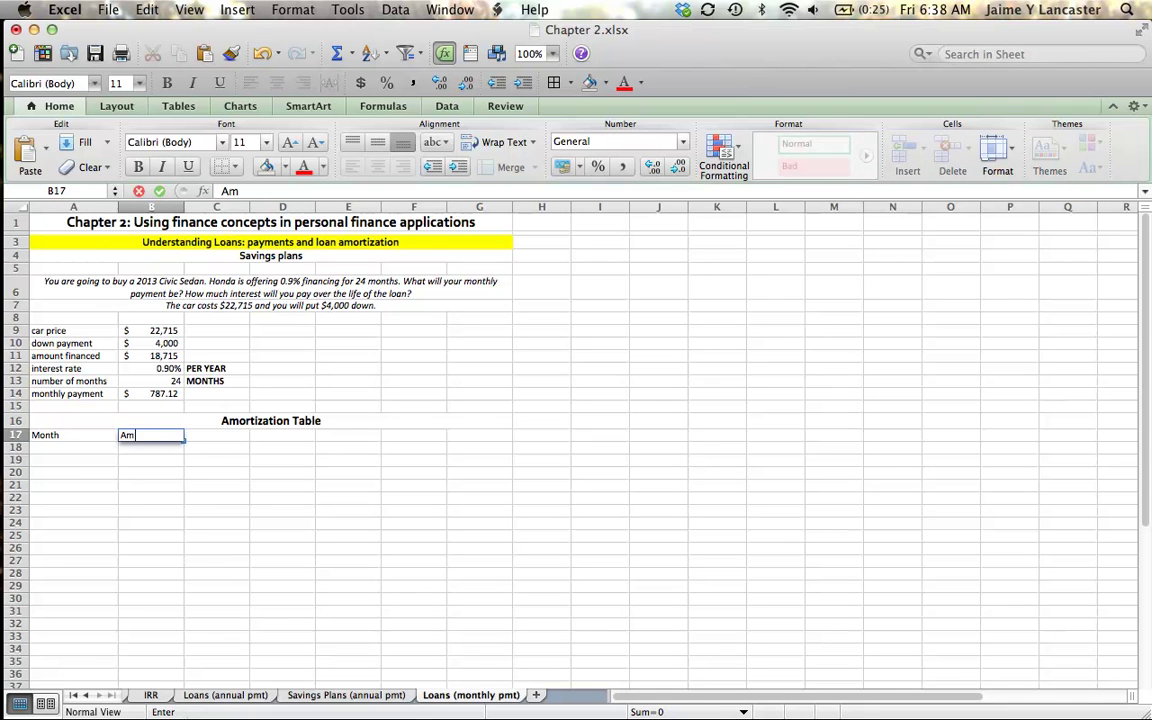
type("ount a")
type("owed at the b")
type("eg")
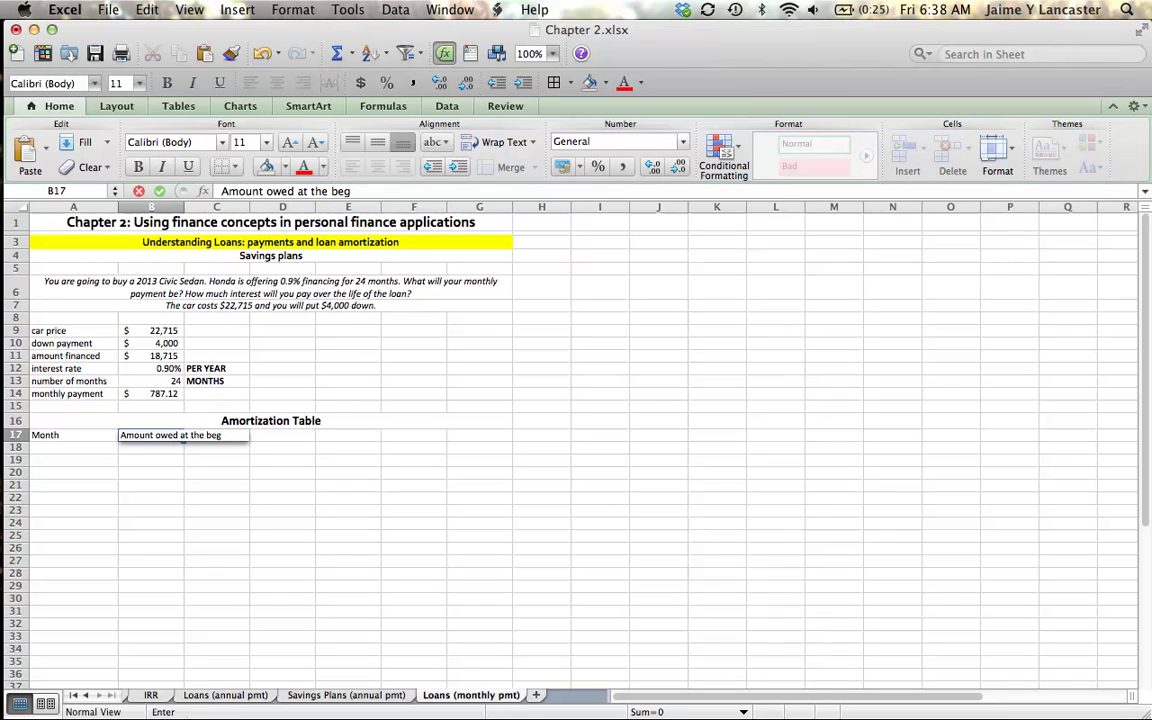
type("inning of the month")
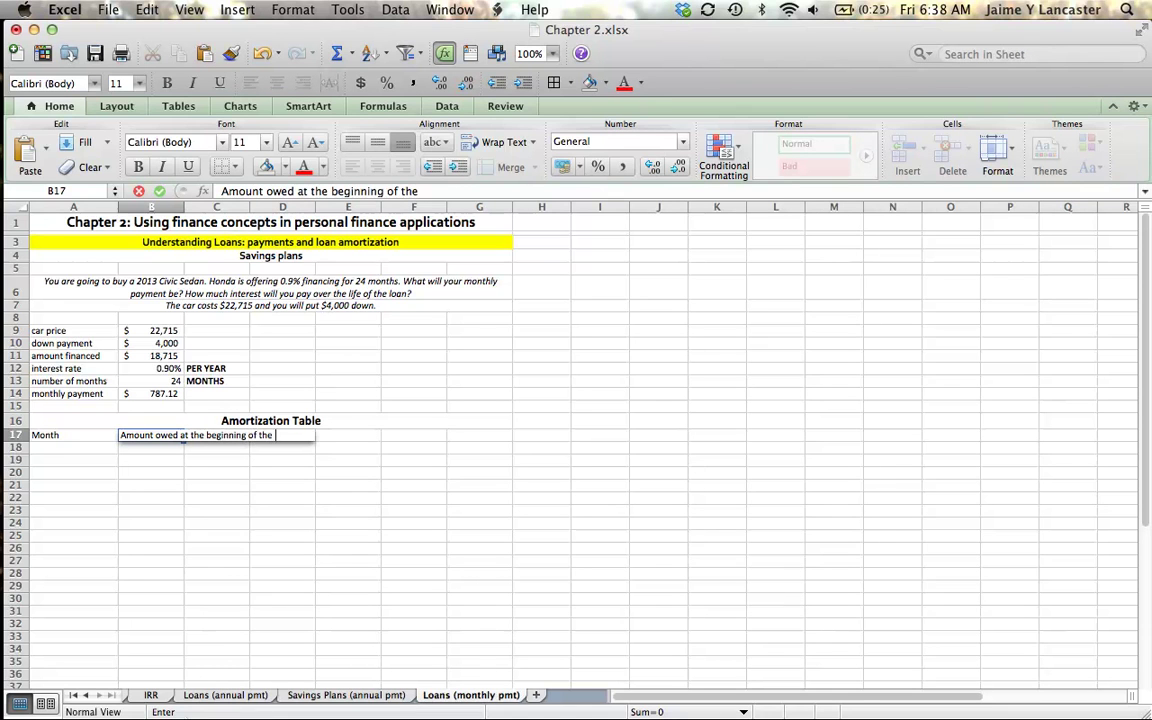
key("Tab")
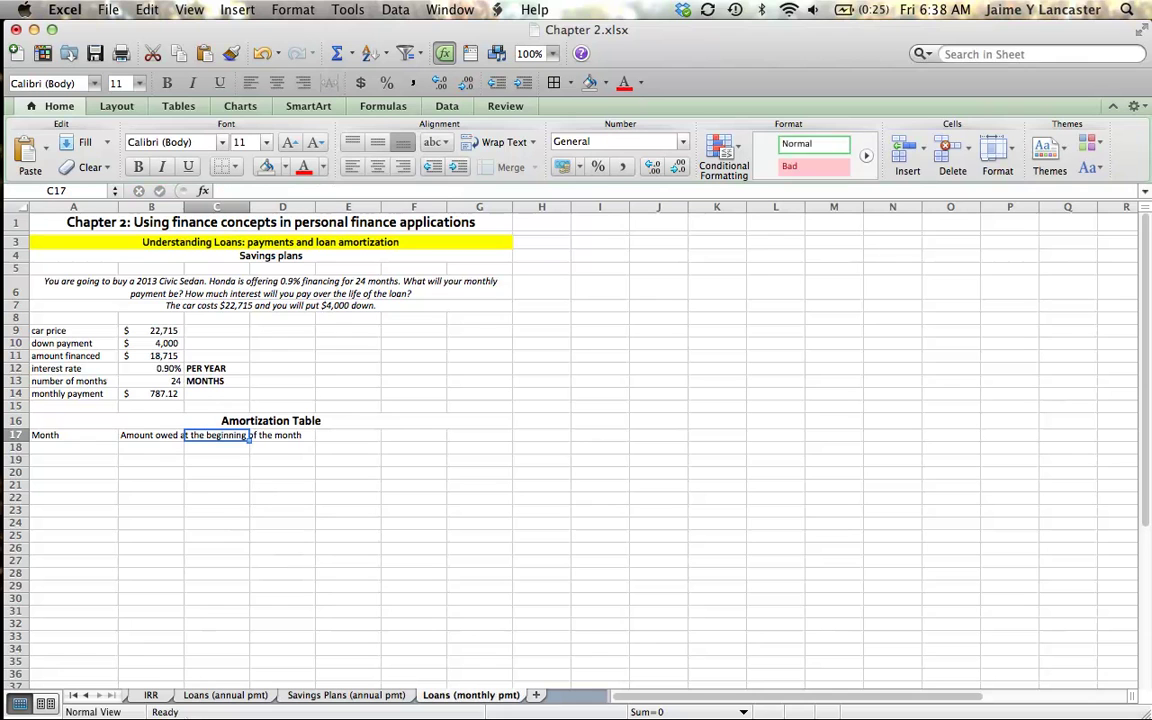
type("Monthly")
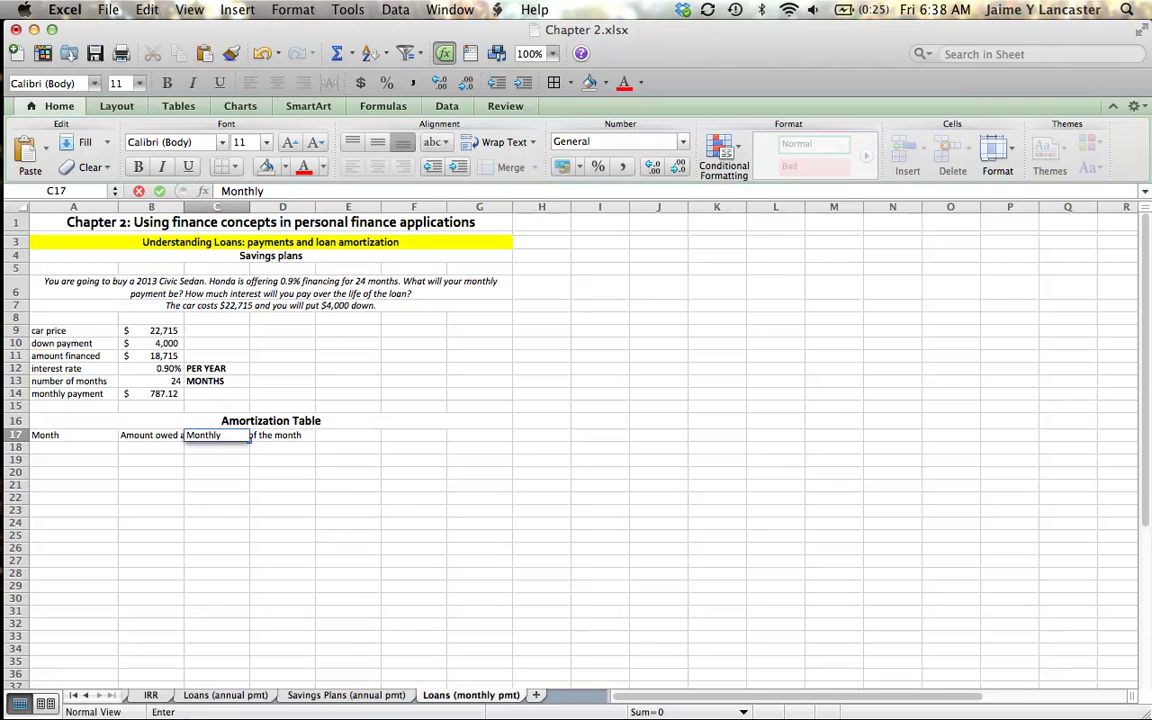
type(" payment")
key("Tab")
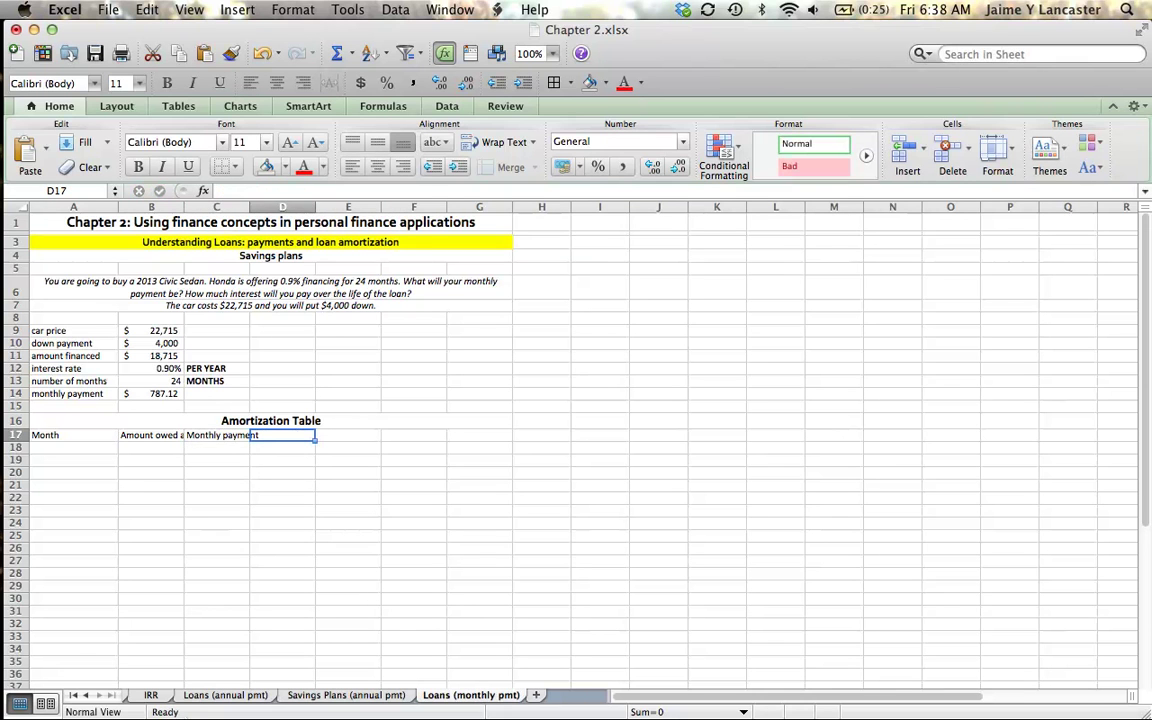
type("A")
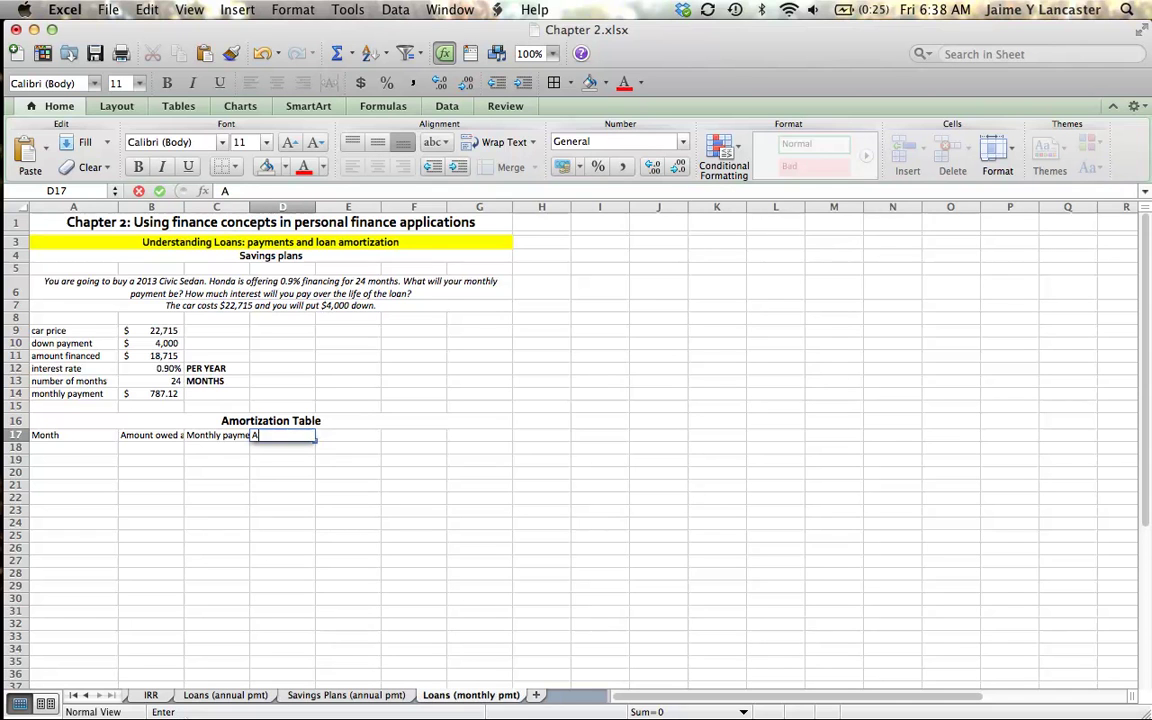
type("mount of the pay")
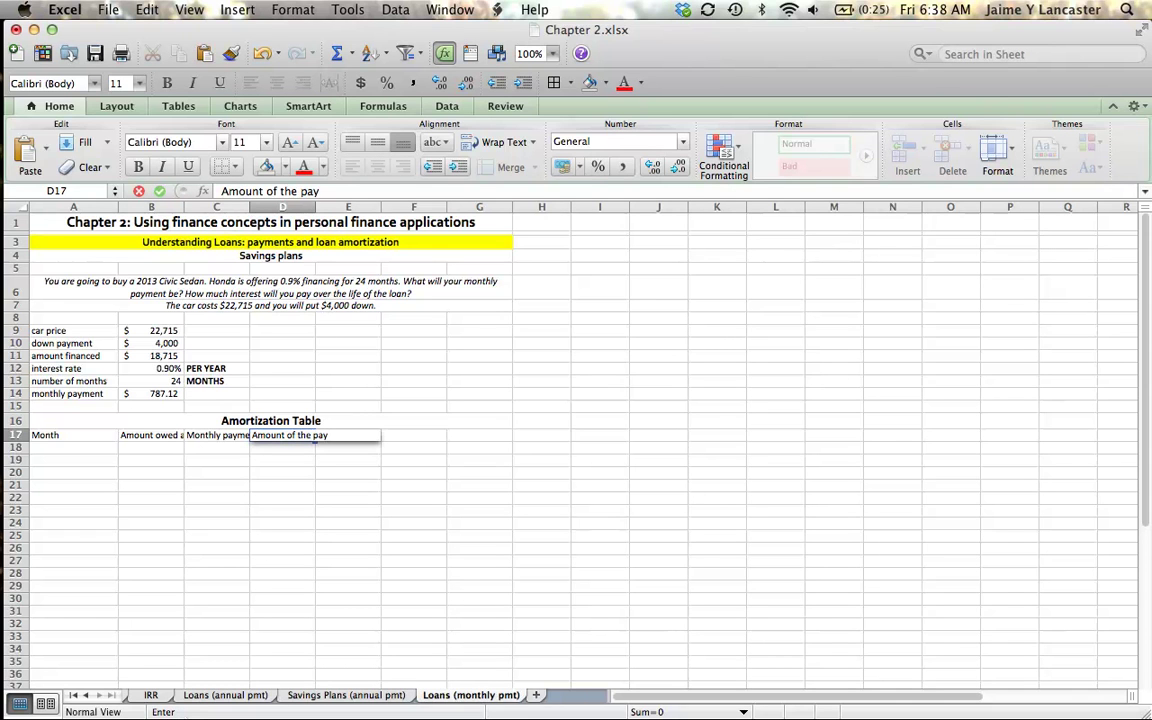
type("ment that goes tow")
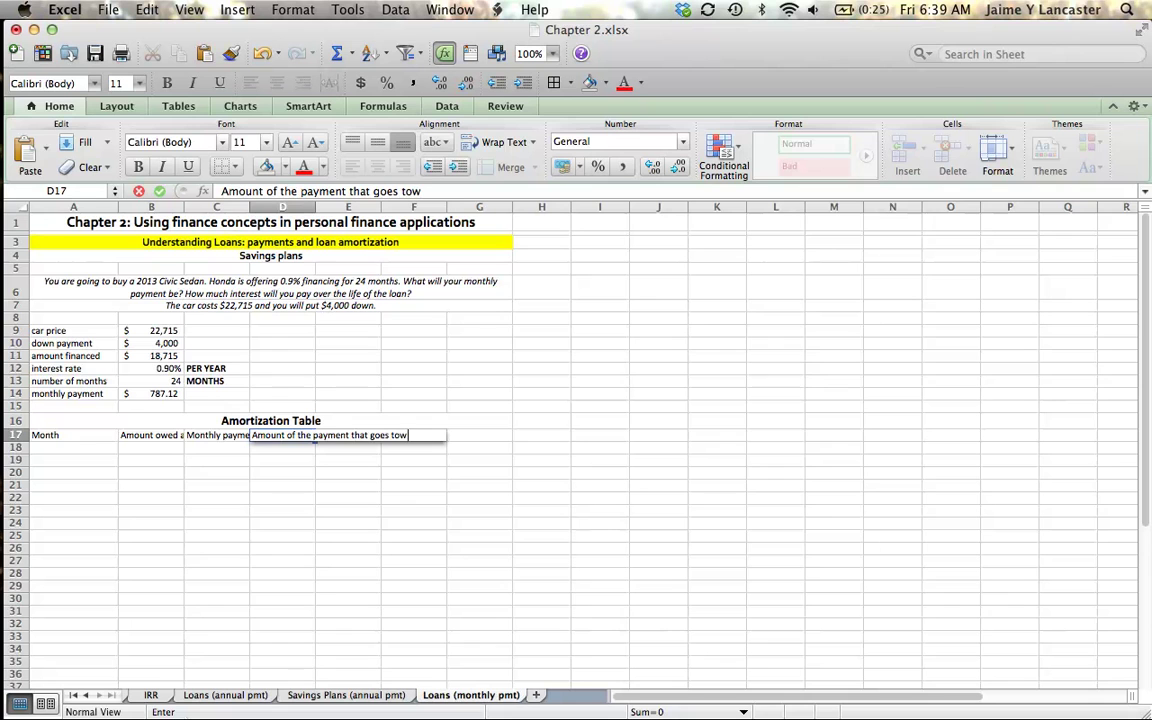
type("ard interest")
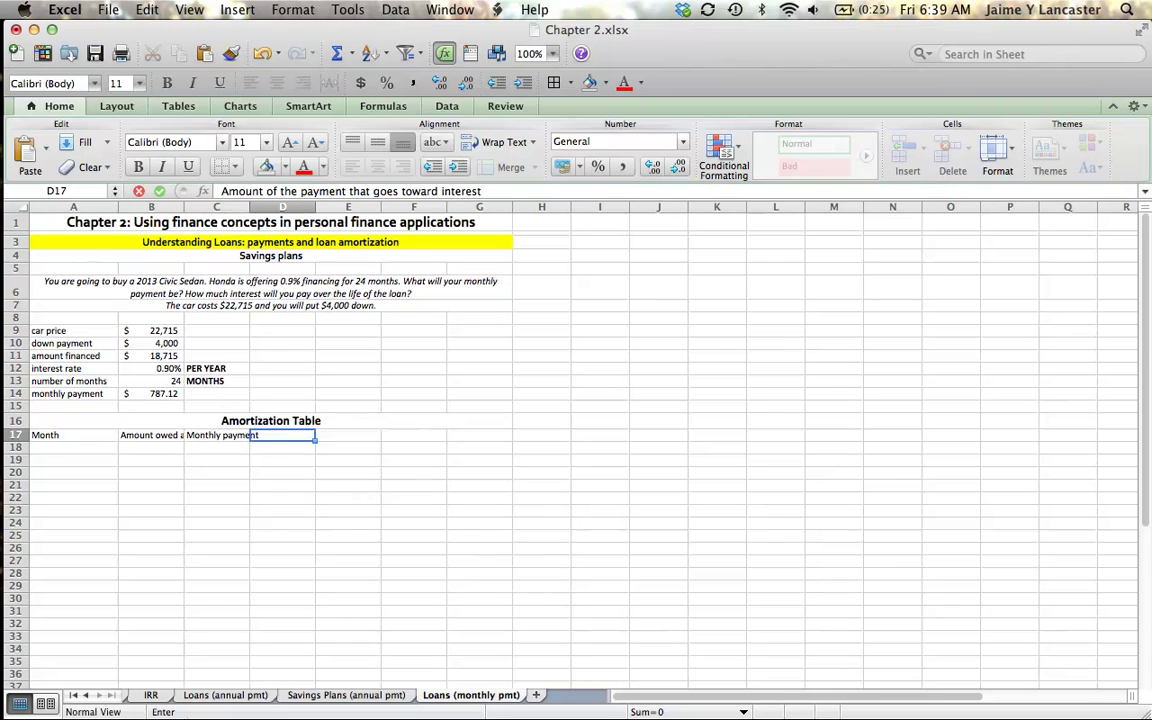
key("Tab")
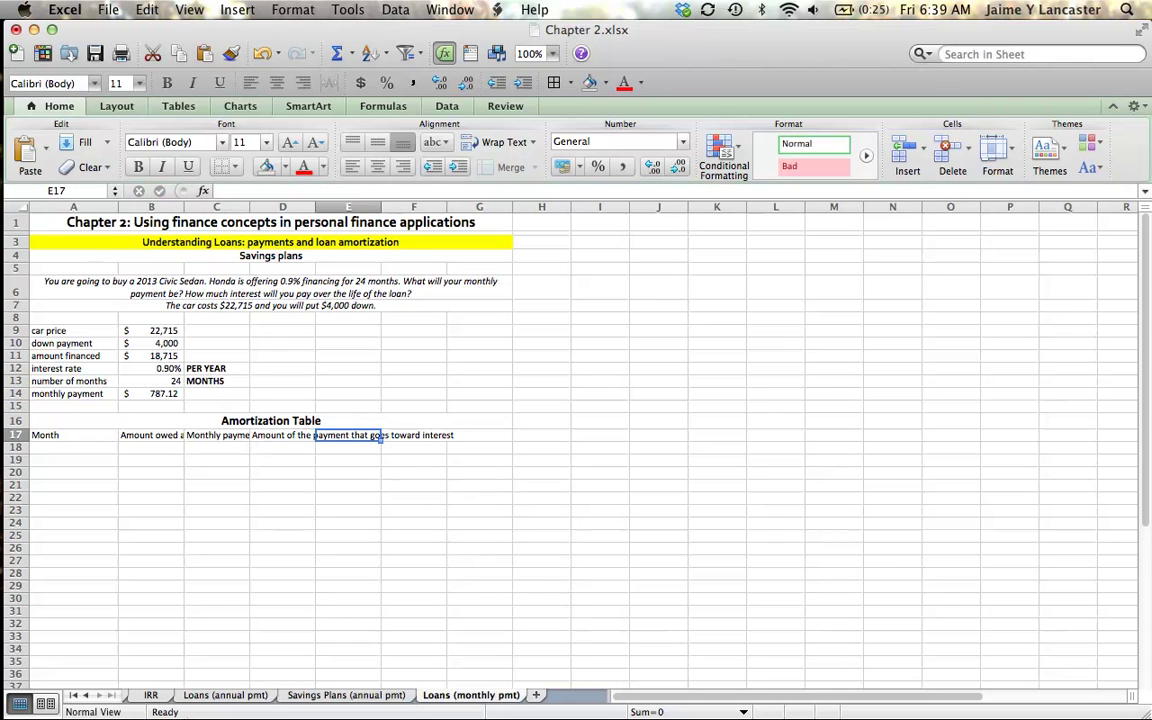
type("Amount o")
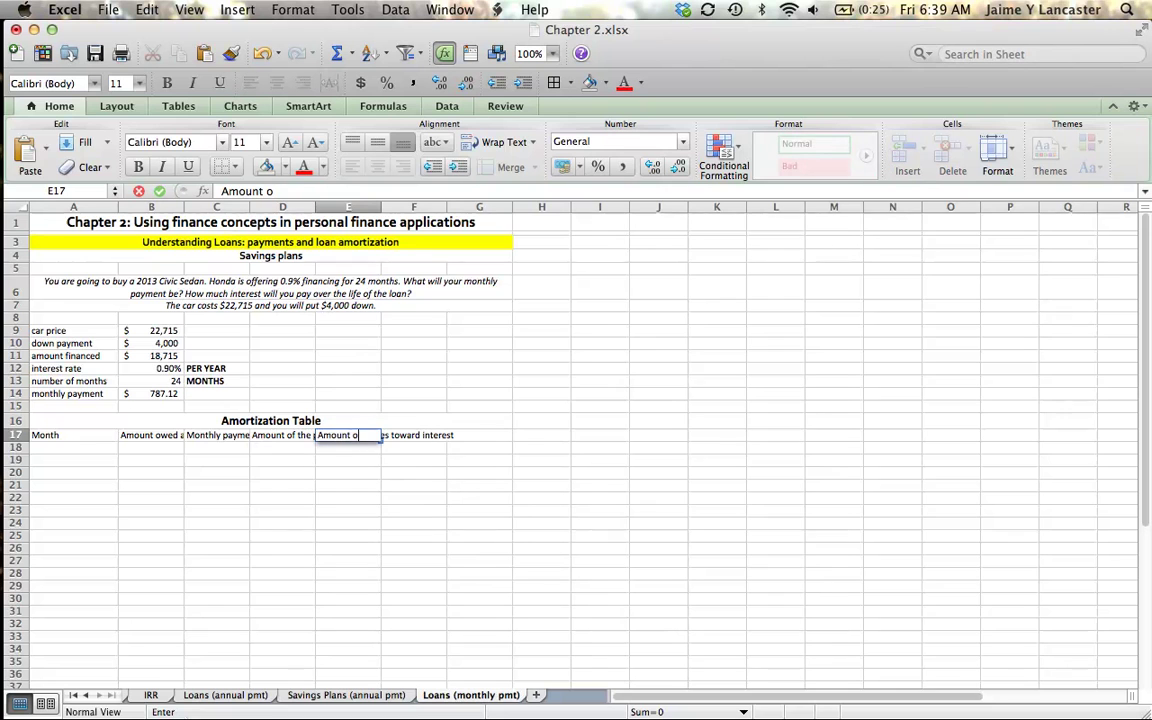
type("f the paymen")
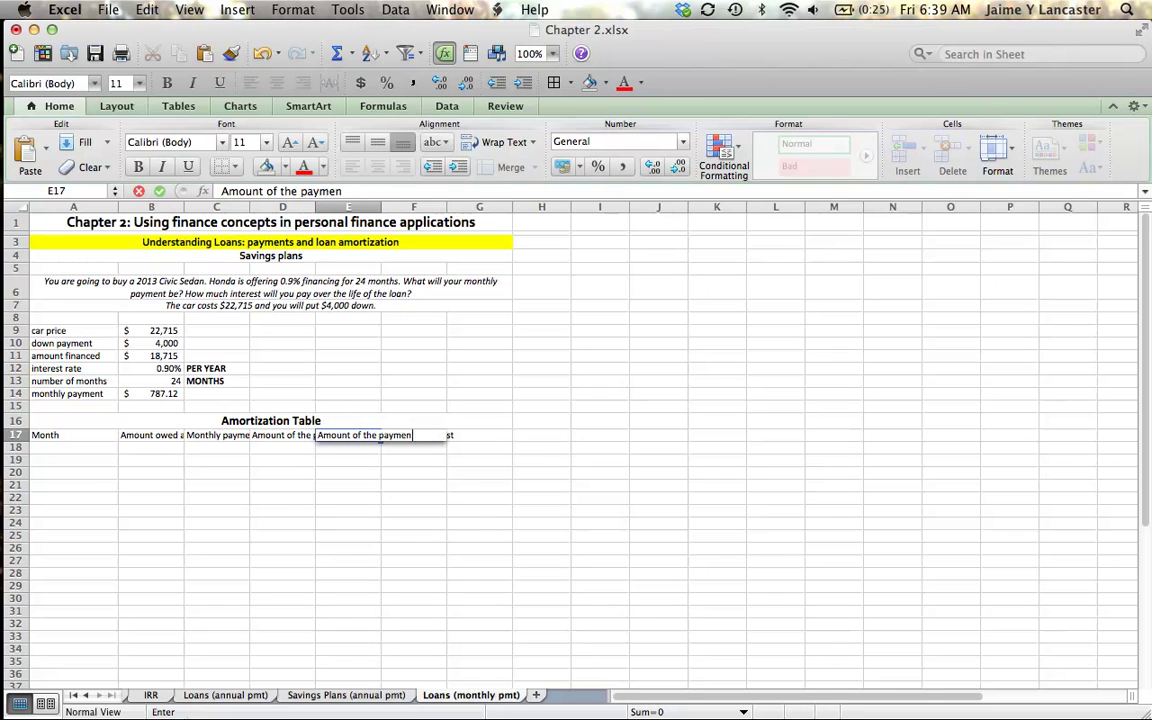
type("t that goes towa")
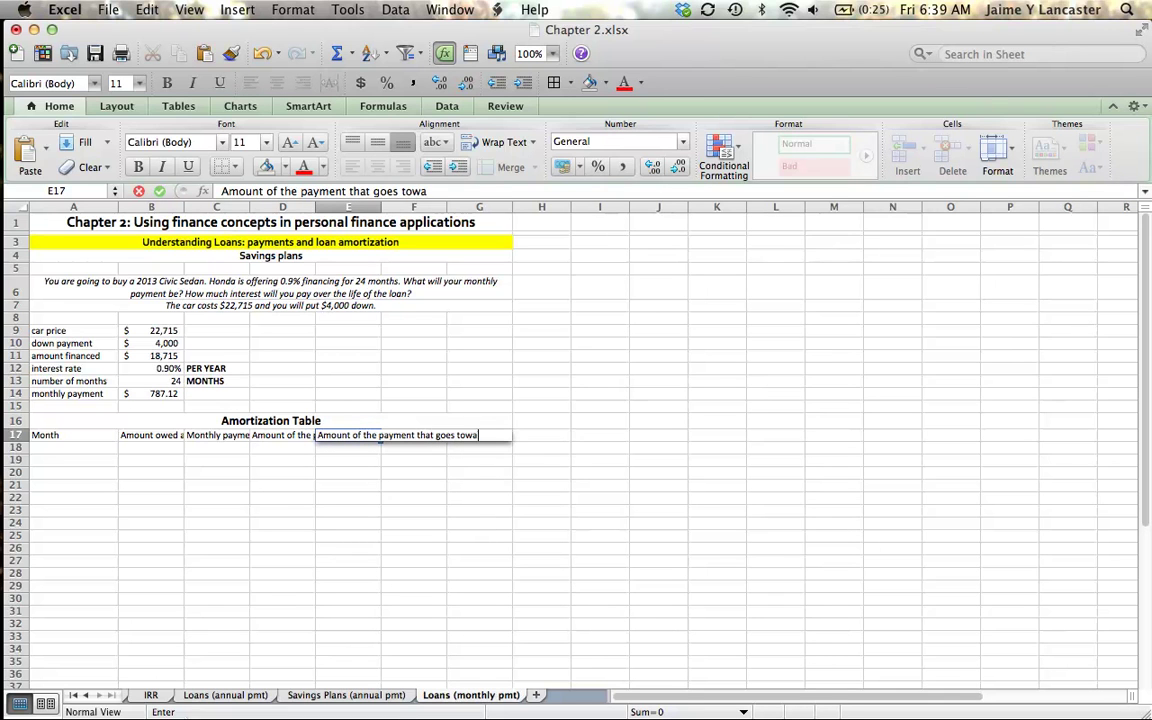
type("rd principal")
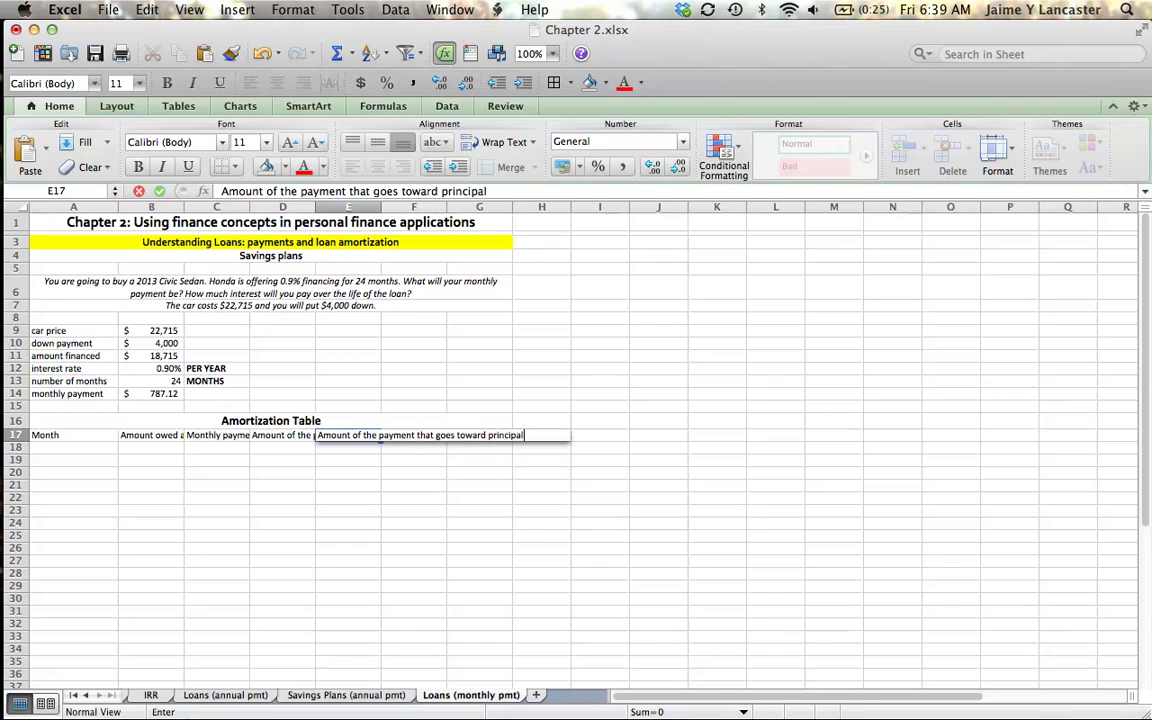
key("Return")
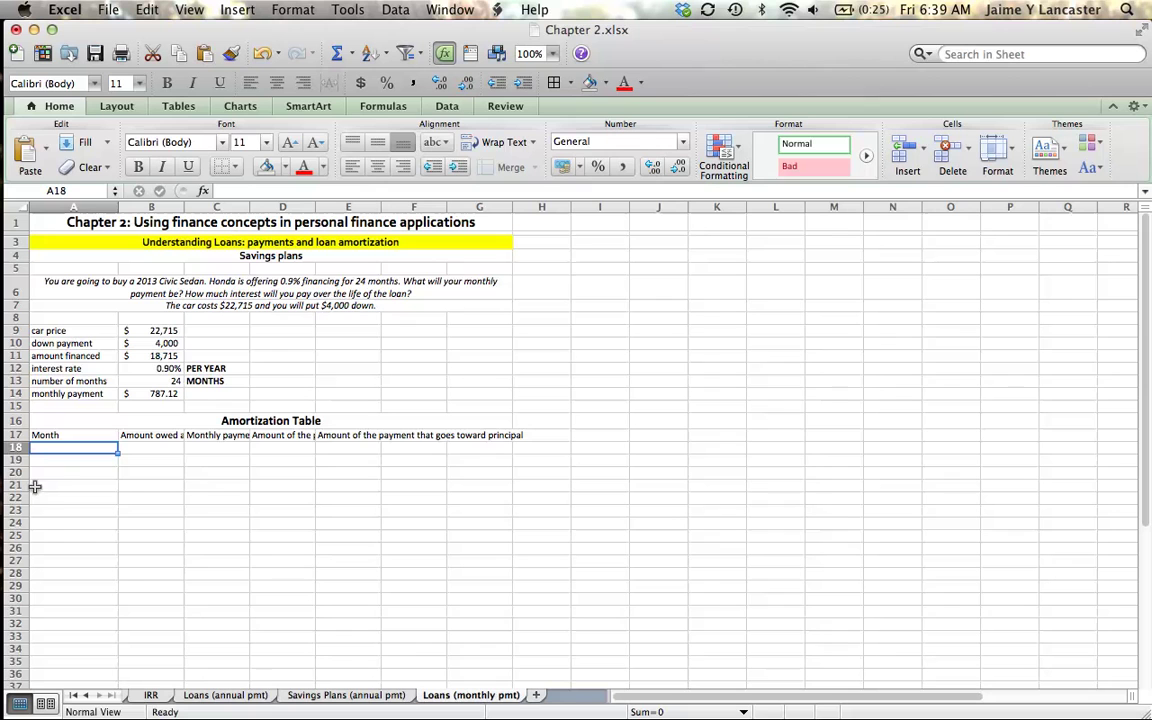
Step: Wrap the text of the row 17 headings and adjust the header row height
left_click(15, 434)
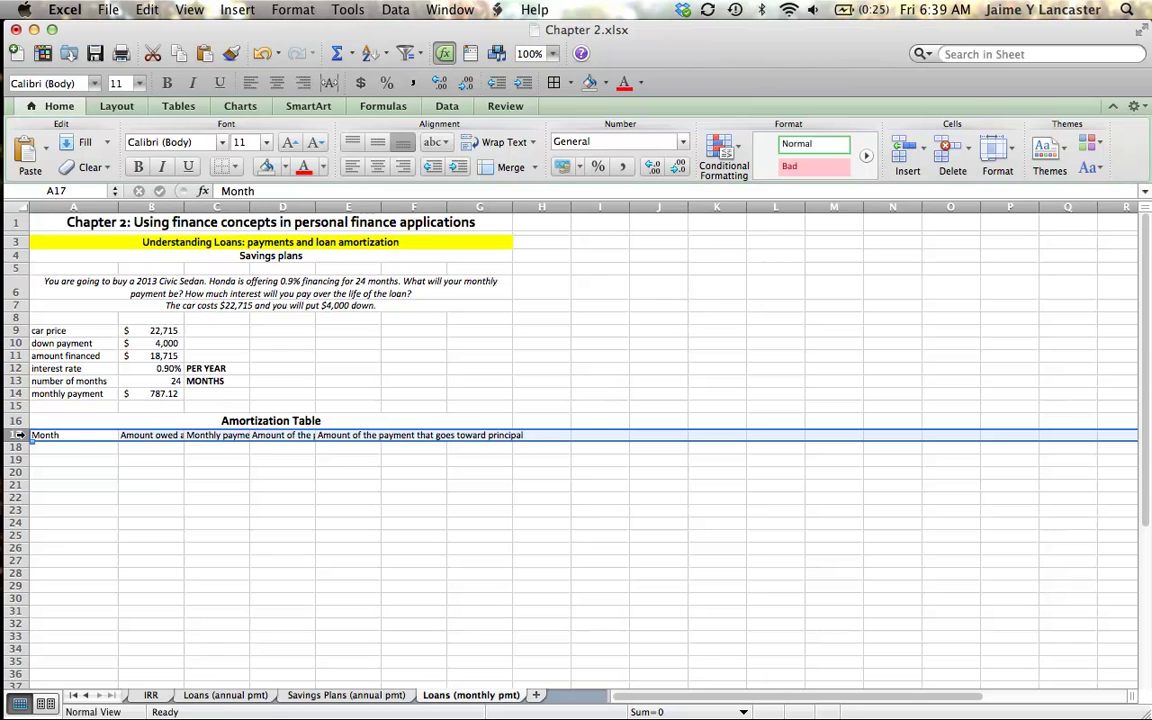
left_click(464, 142)
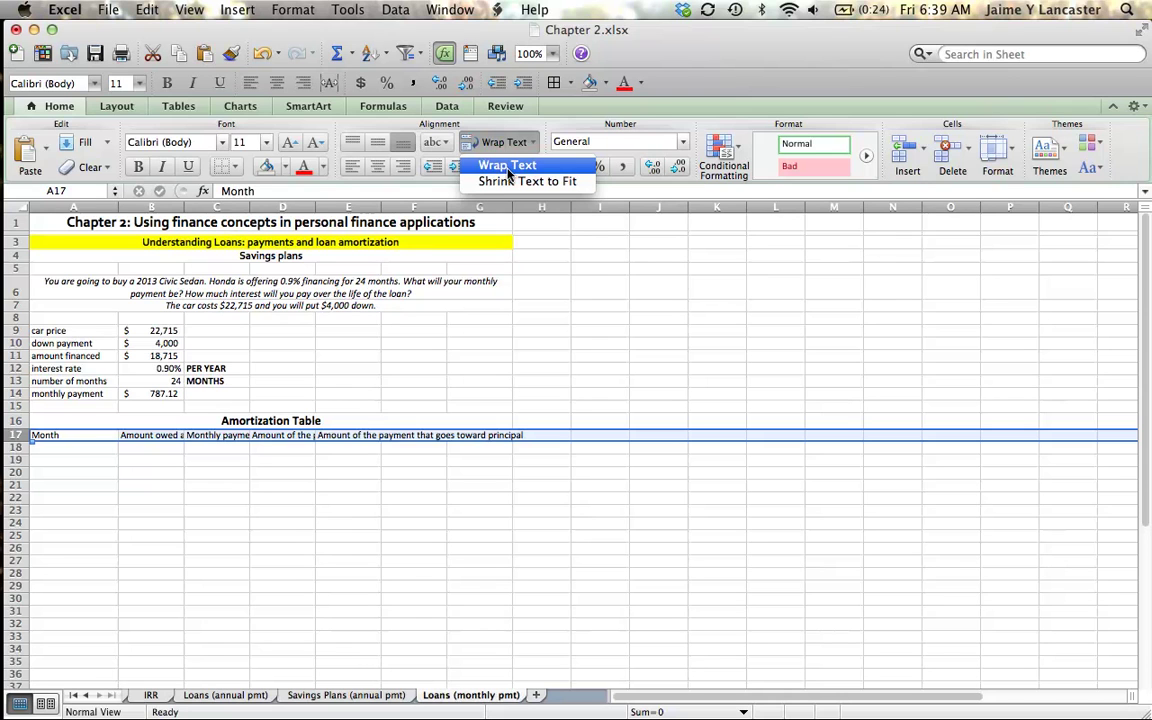
left_click(508, 166)
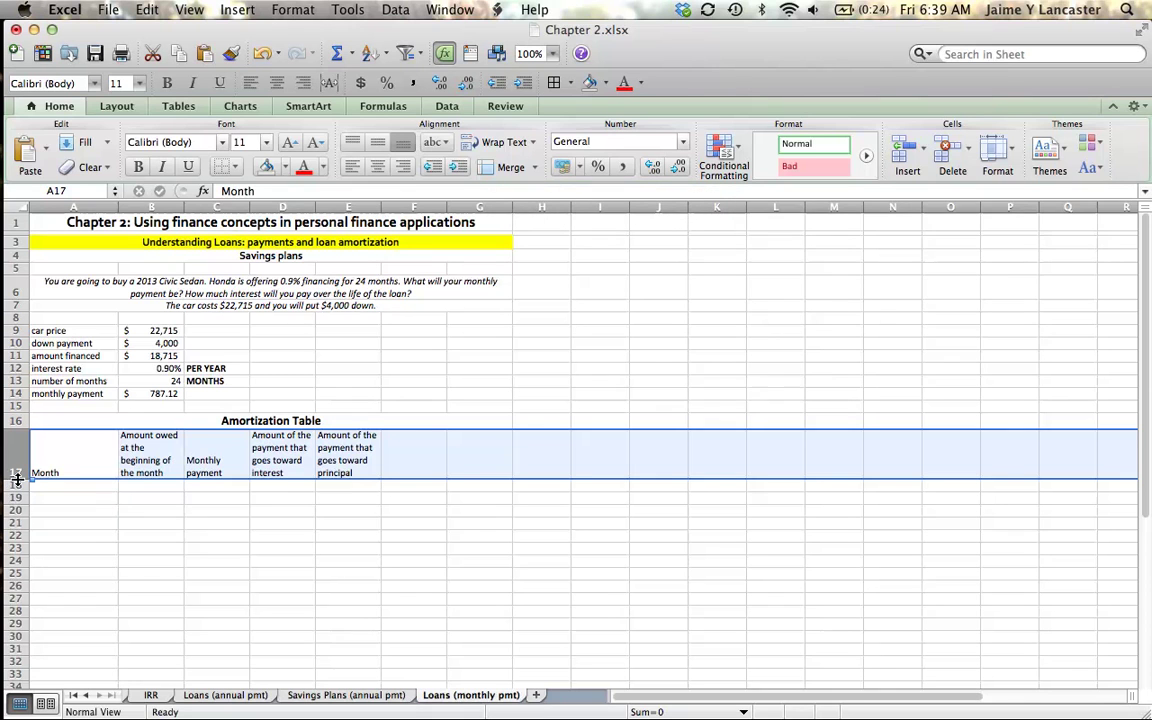
left_click_drag(17, 479, 25, 443)
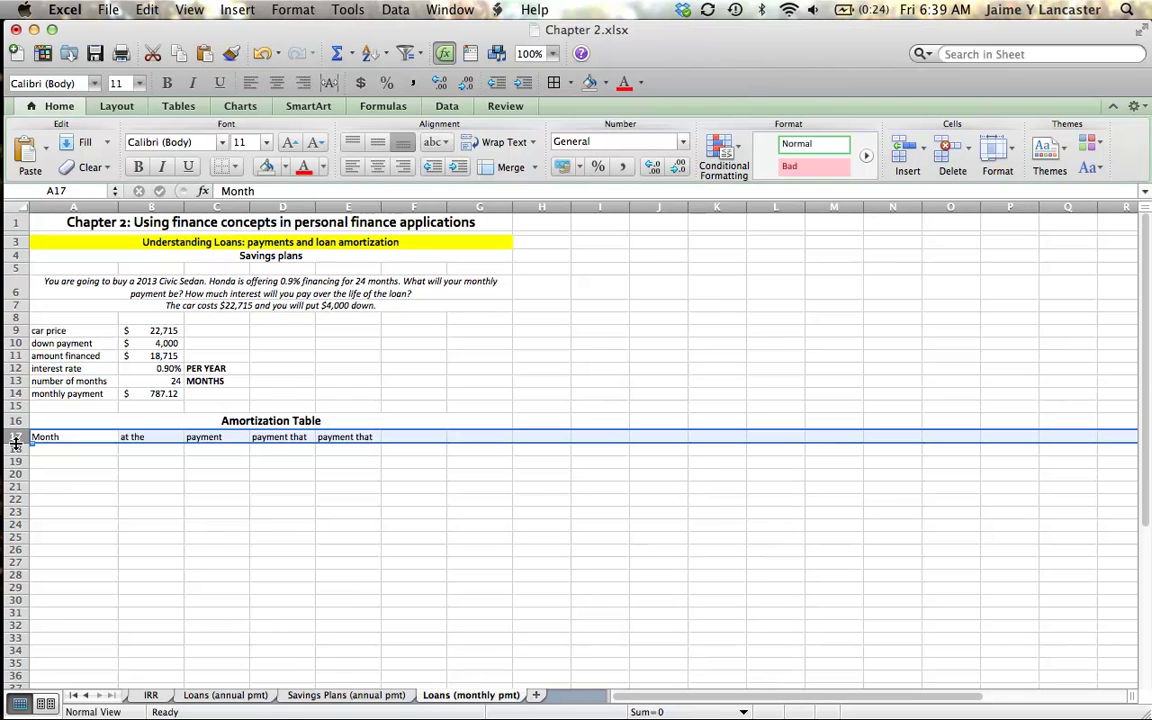
left_click_drag(15, 443, 13, 482)
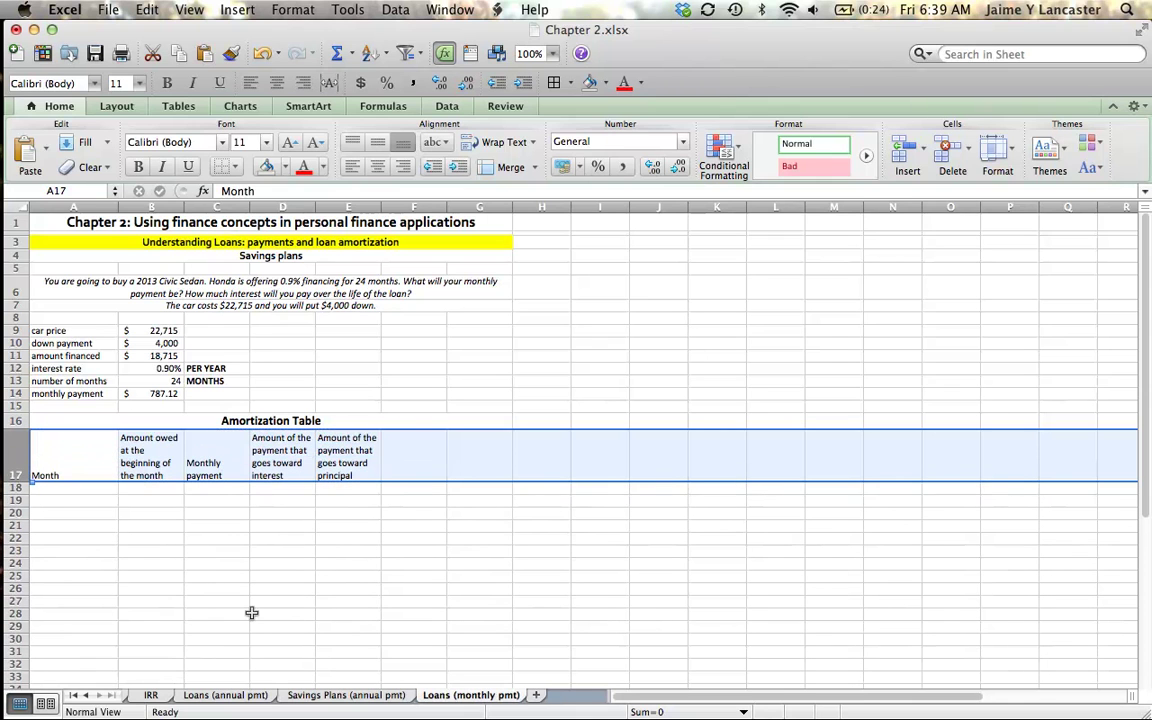
left_click(222, 562)
Step: Center and bold the row 17 headings on the Loans (monthly pmt) sheet
left_click(12, 460)
left_click(378, 170)
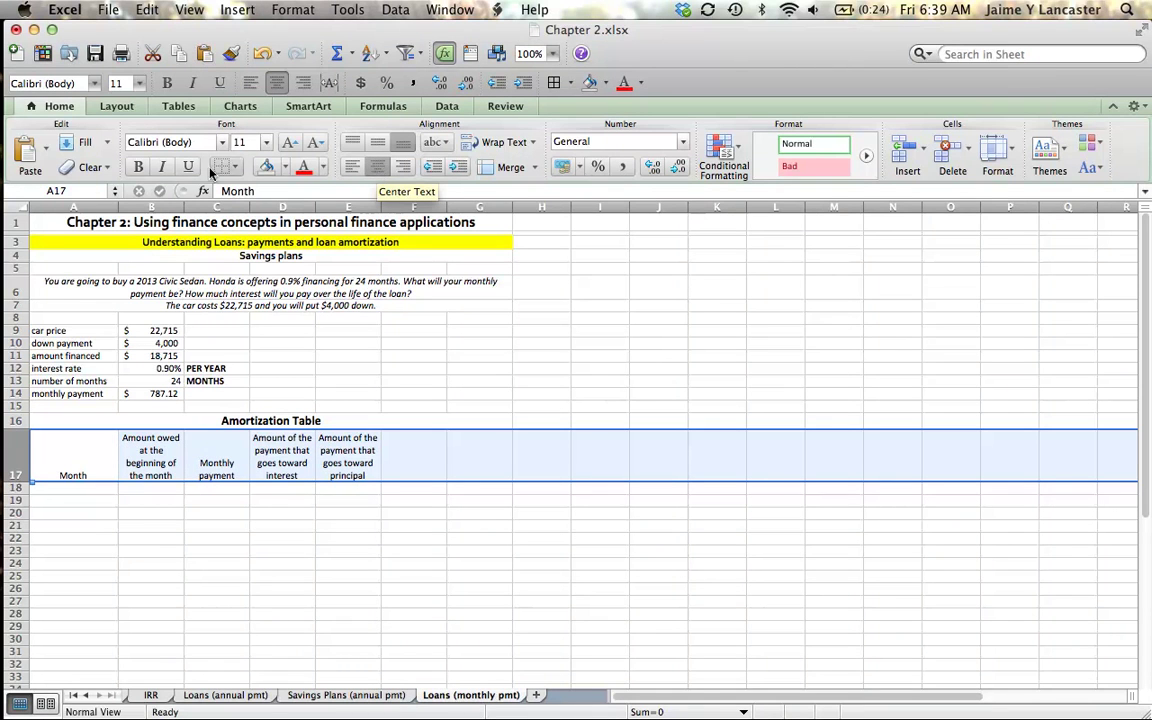
left_click(139, 170)
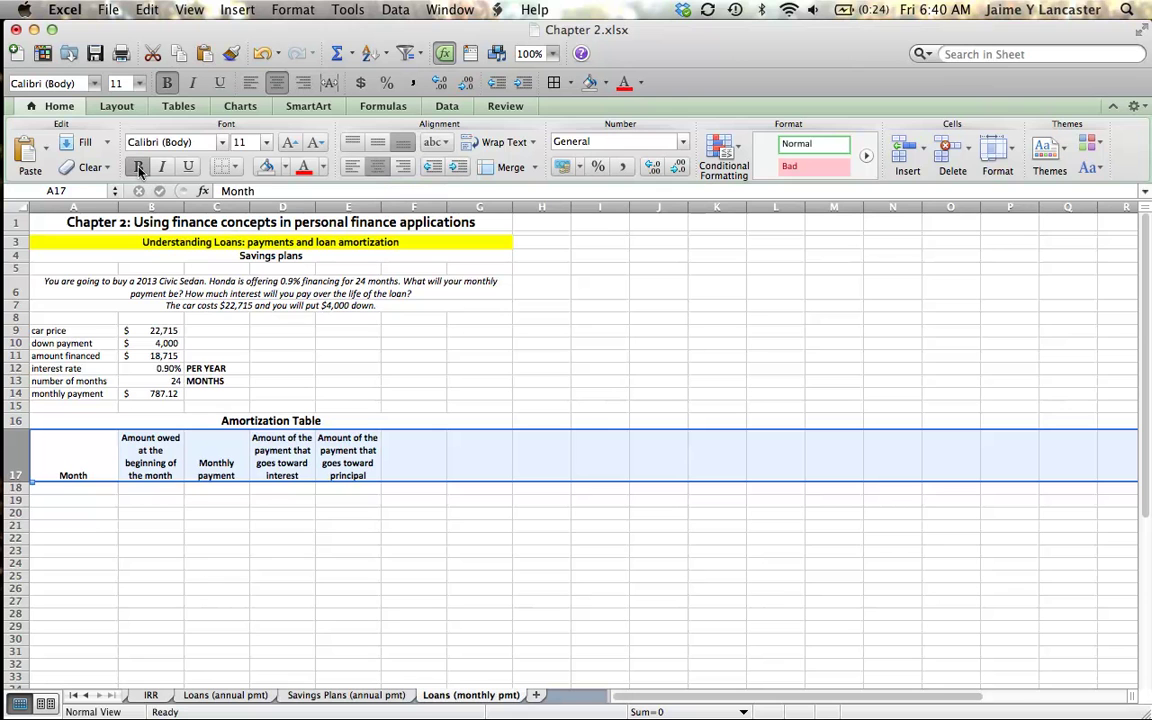
left_click(242, 698)
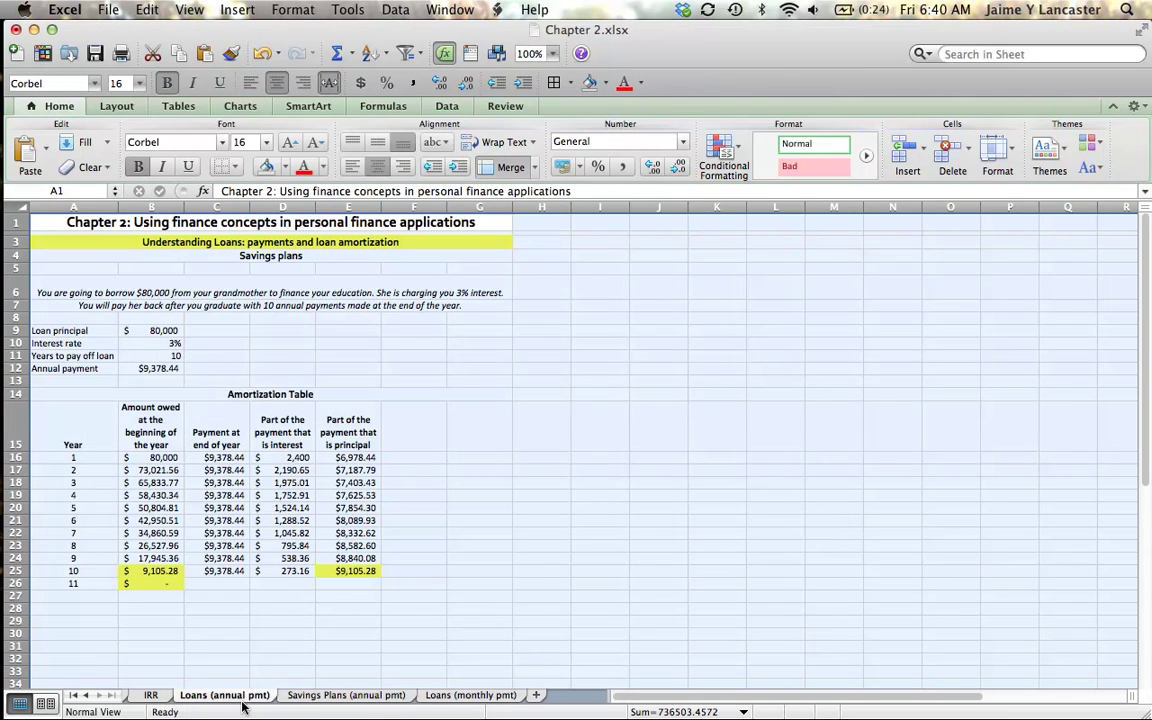
left_click(488, 695)
left_click(163, 554)
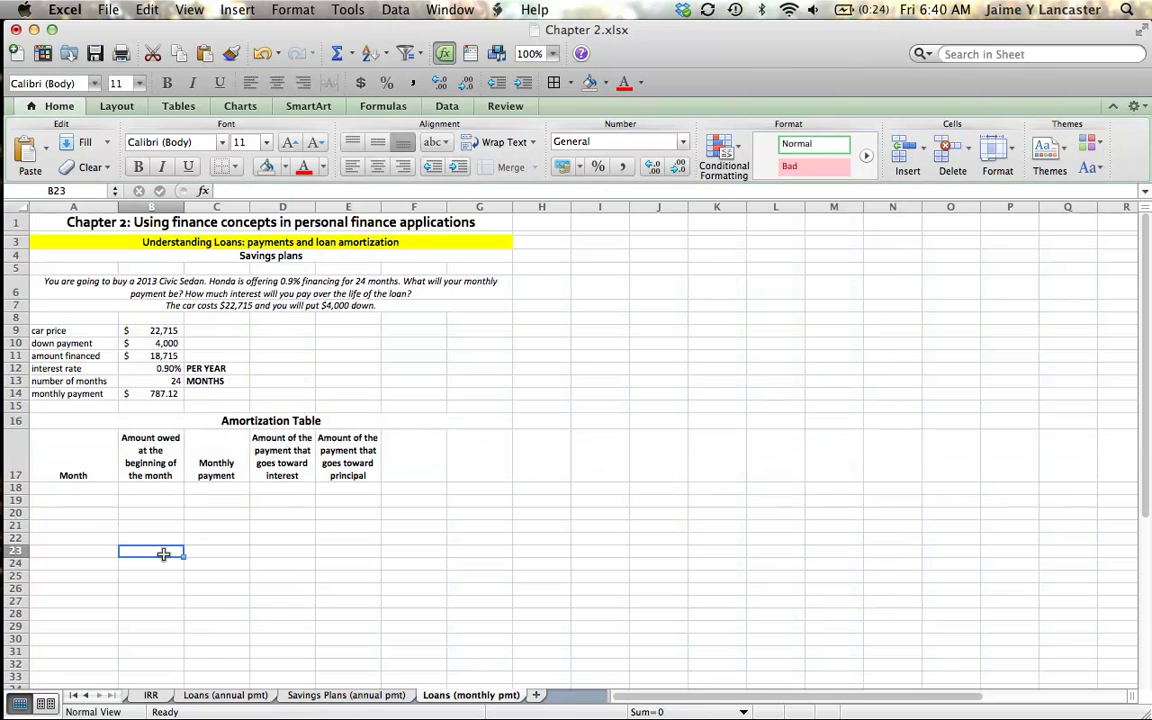
Step: Enter month 1 in A18 and =A18+1 in A19
left_click(82, 489)
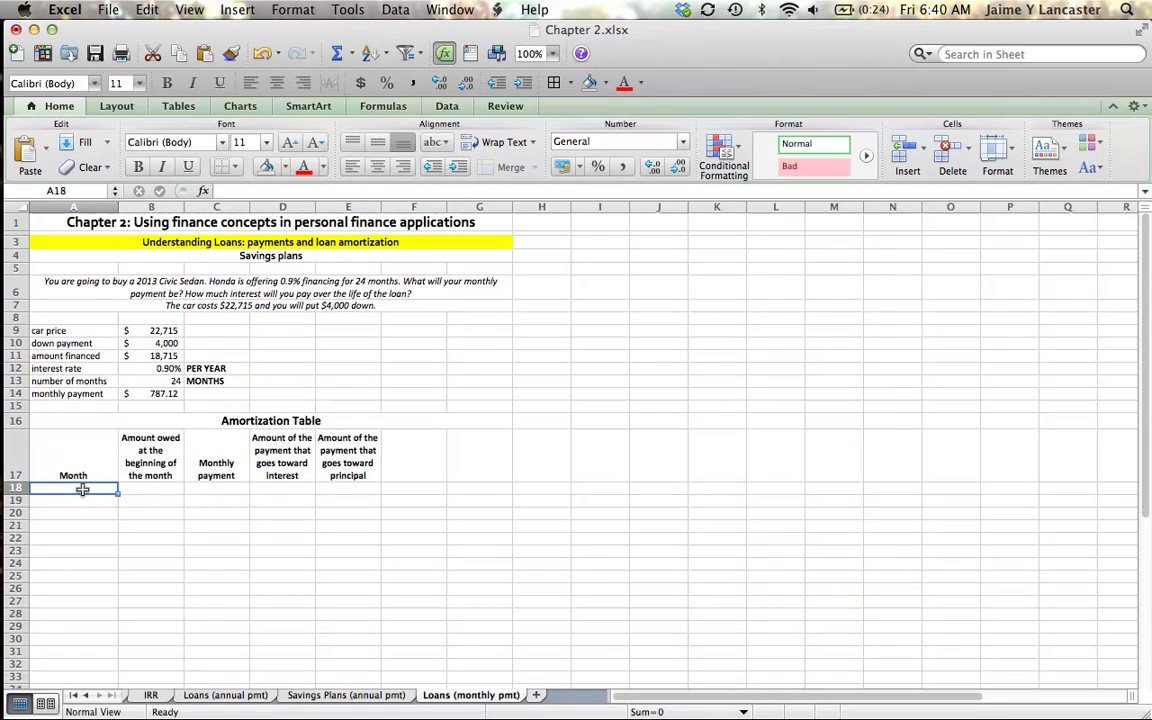
type("1")
key("Return")
type("=")
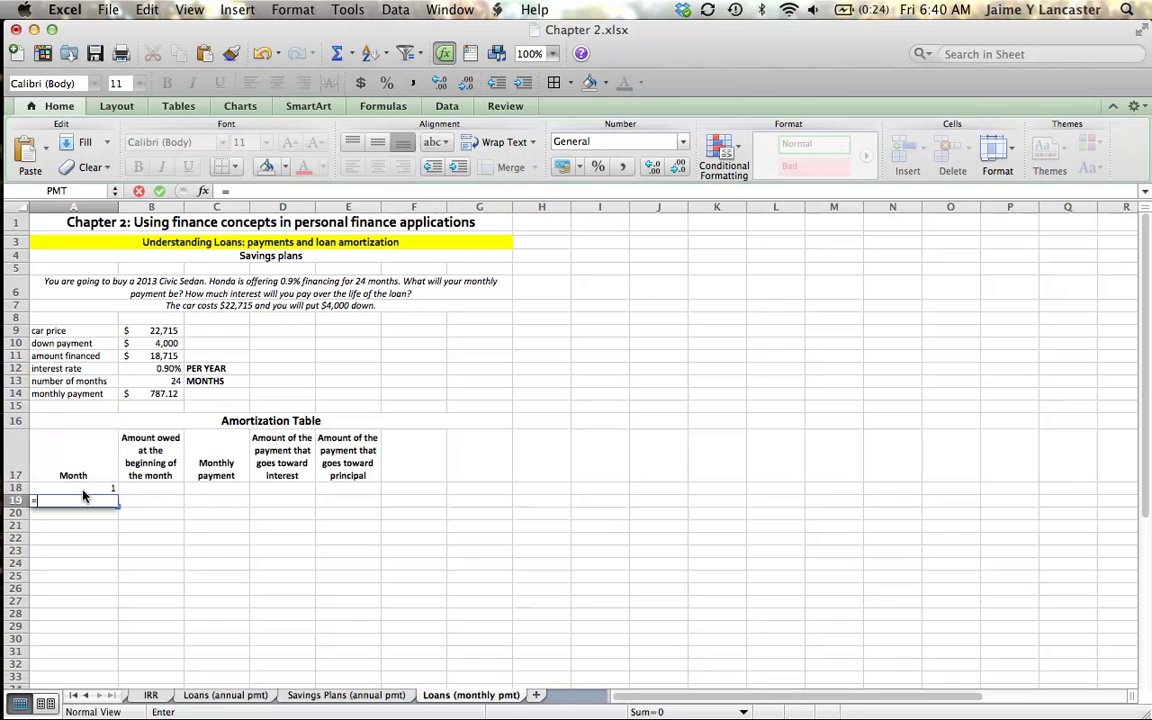
left_click(82, 489)
type("+1")
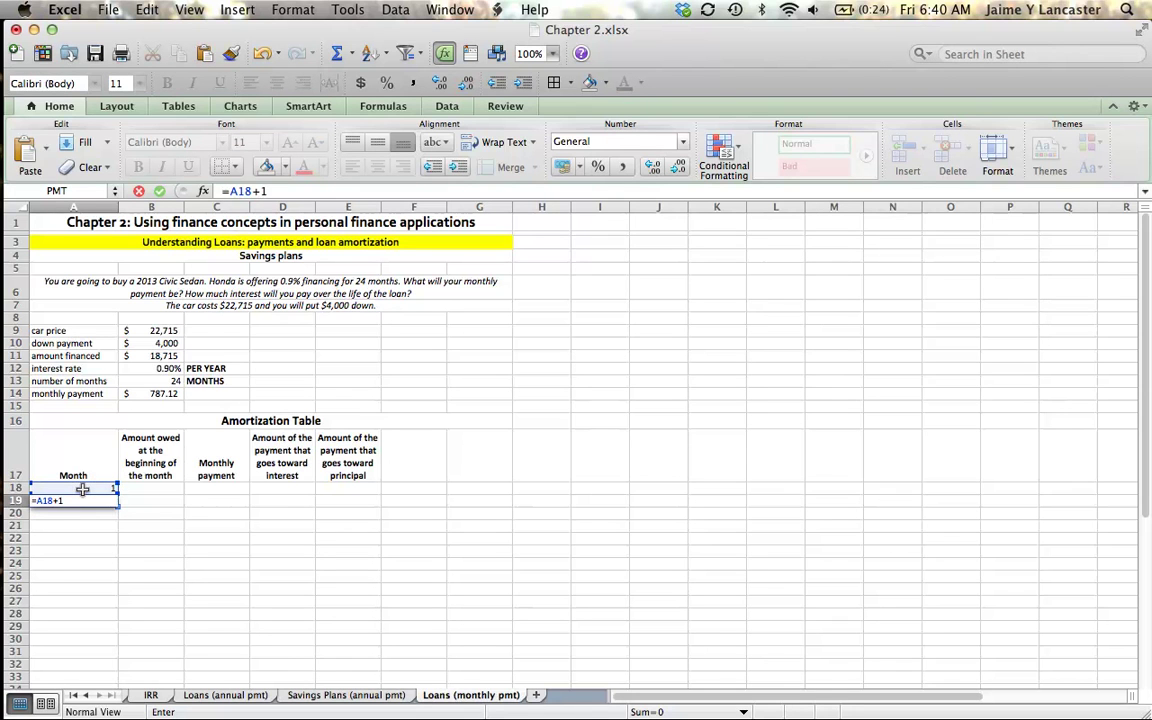
key("Return")
Step: Fill the month formula down to A41 so the months run to 24
left_click(110, 500)
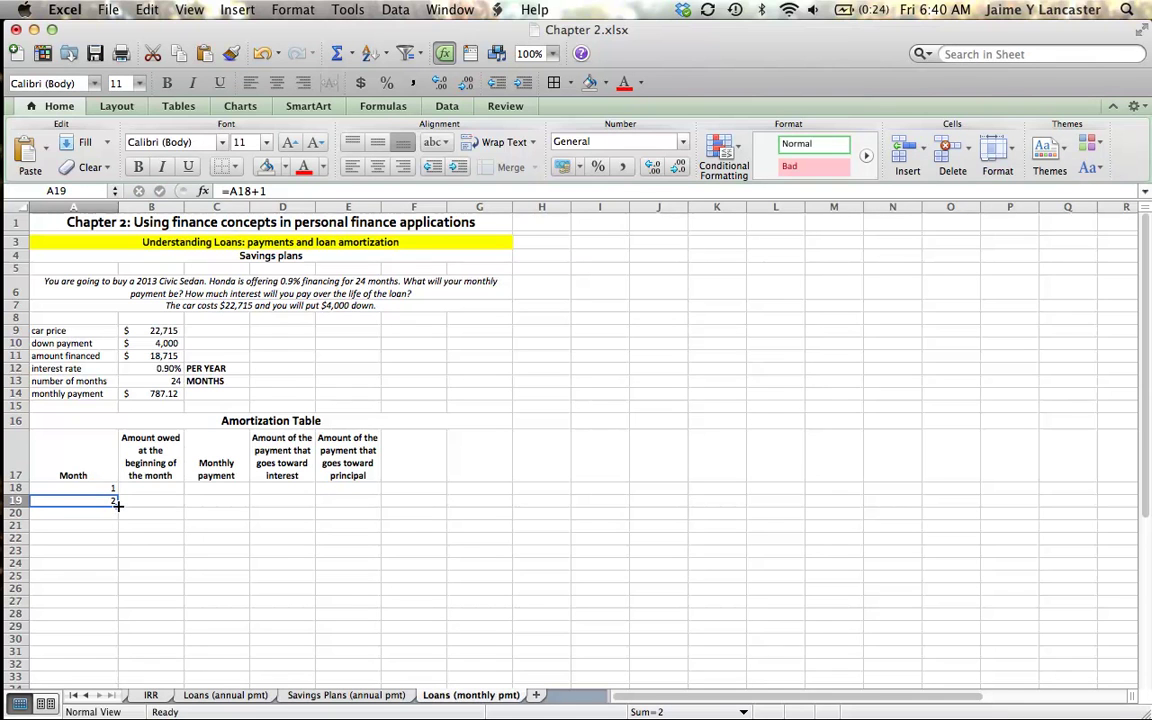
left_click_drag(117, 505, 105, 662)
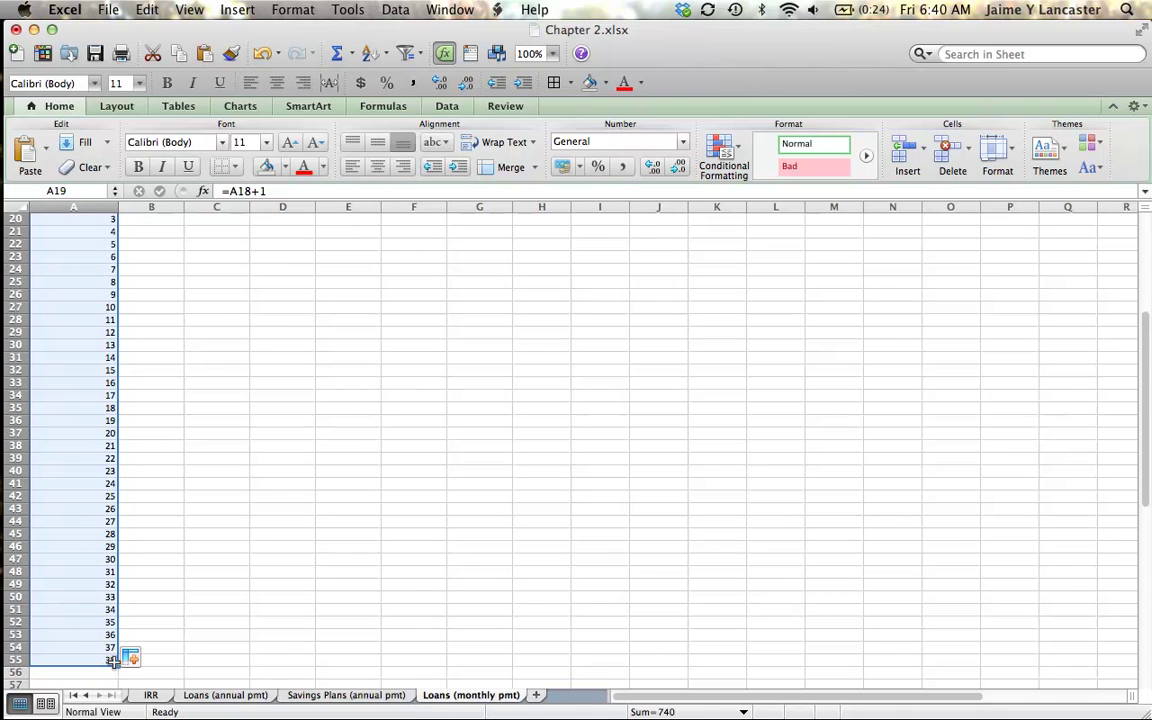
left_click_drag(117, 664, 116, 488)
left_click(257, 483)
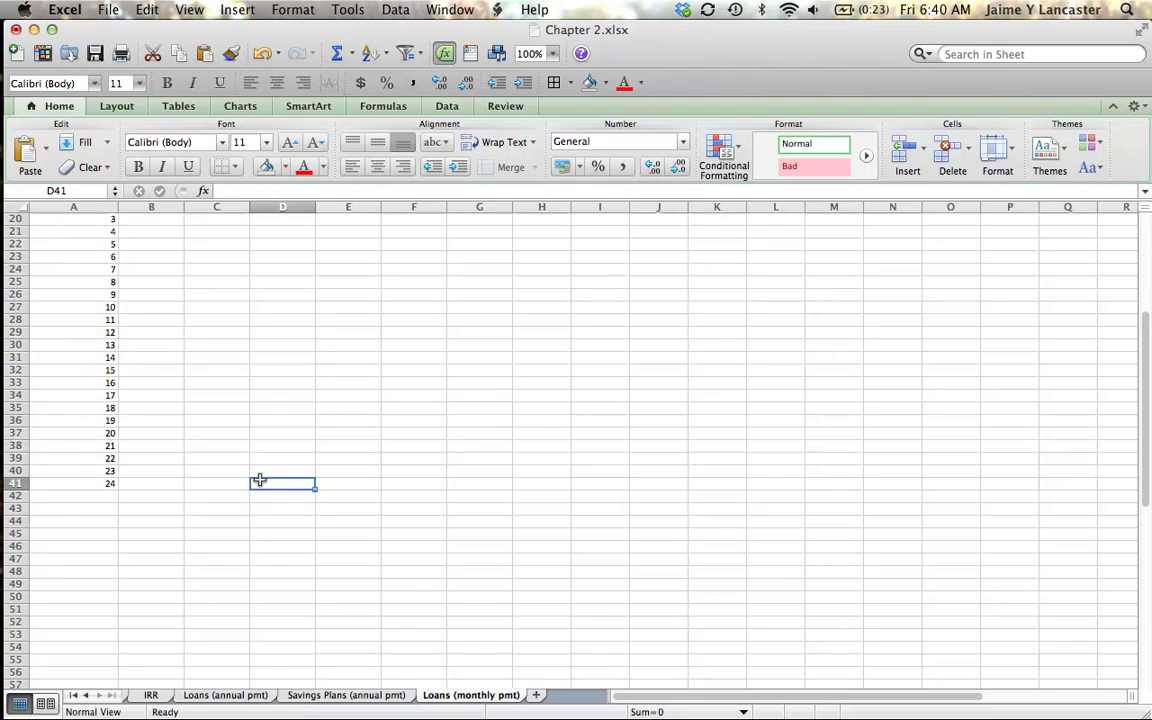
scroll(259, 480, "up", 3)
scroll(259, 480, "up", 3)
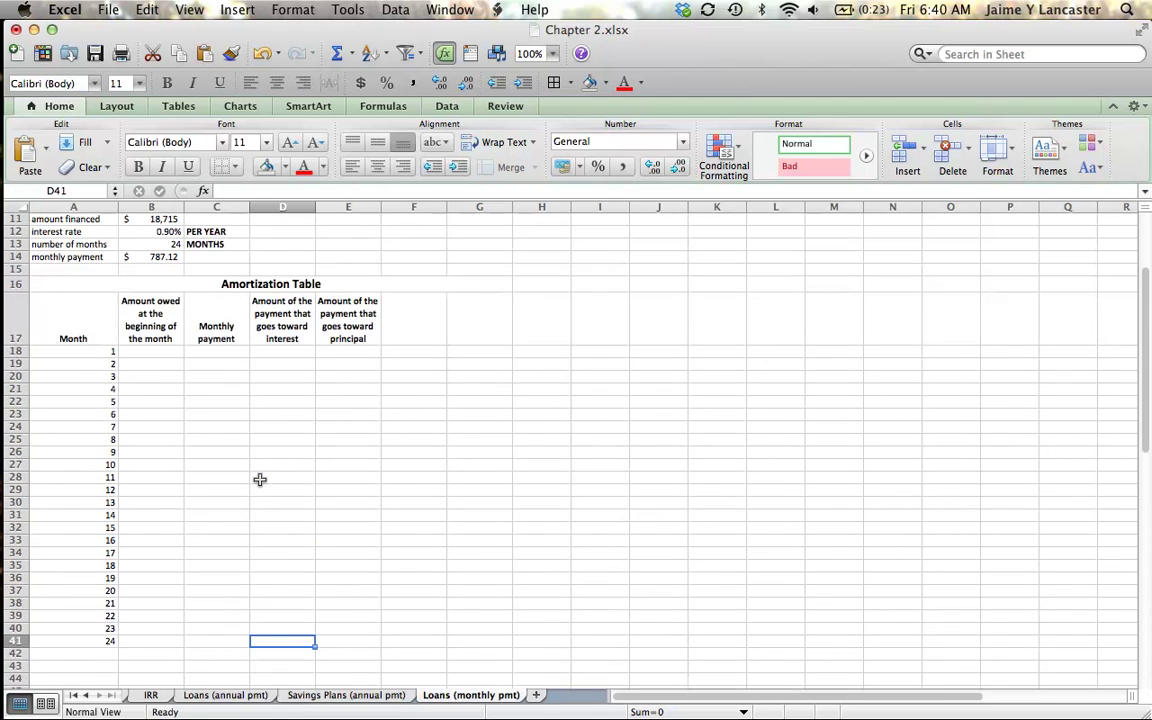
scroll(259, 480, "up", 1)
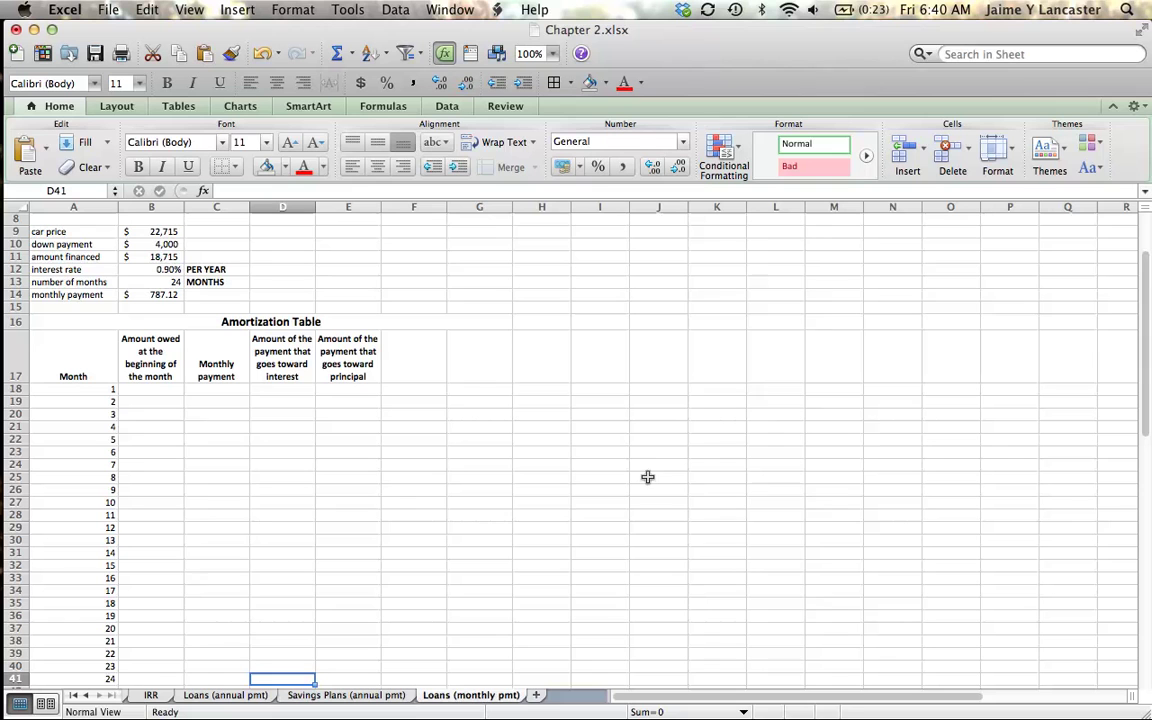
Step: Link month 1's amount owed in B18 to the amount financed with =B11
left_click(151, 389)
type("=")
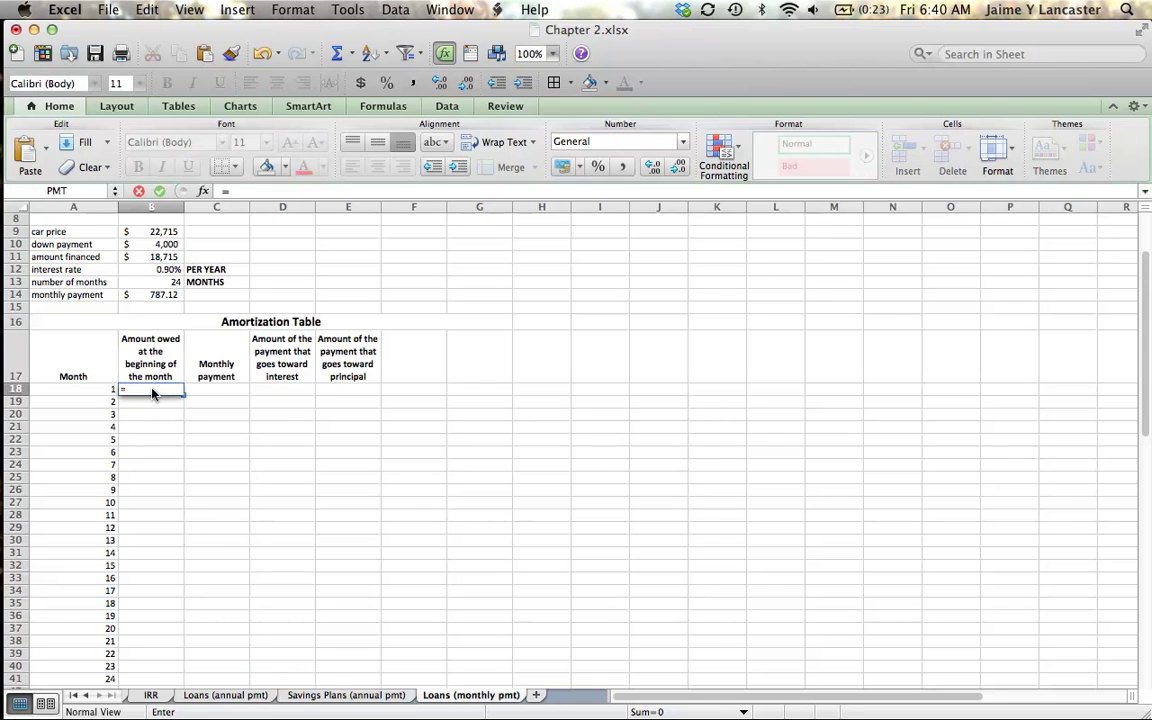
left_click(157, 257)
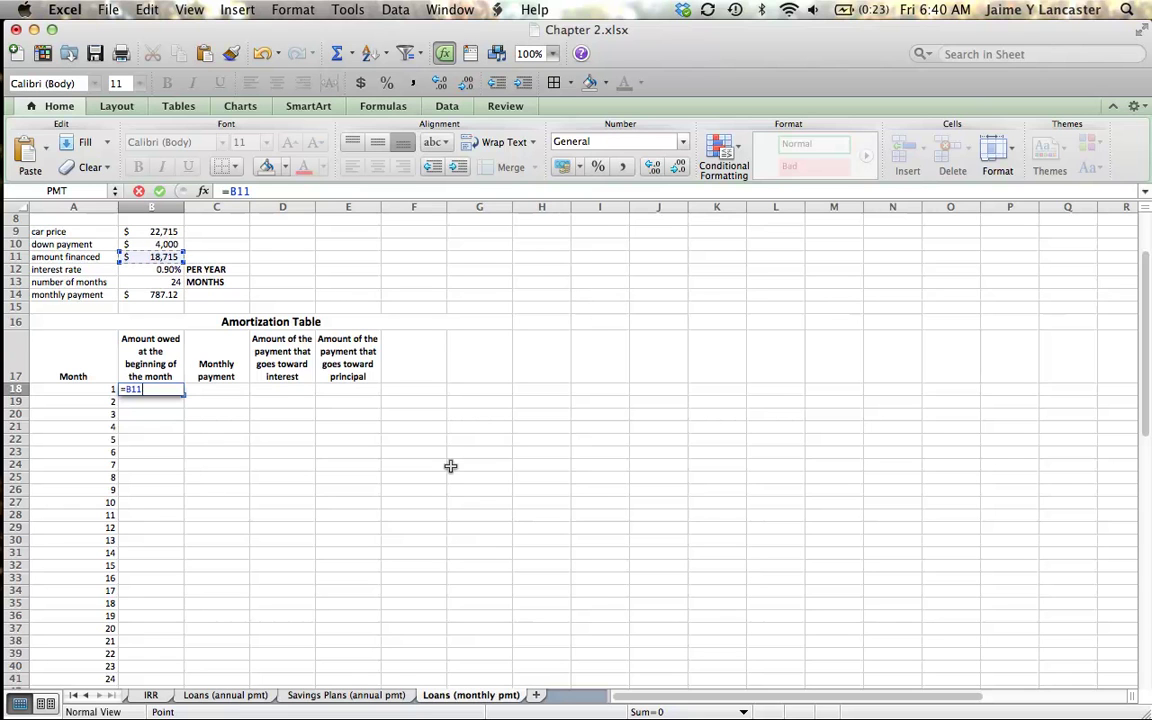
key("Return")
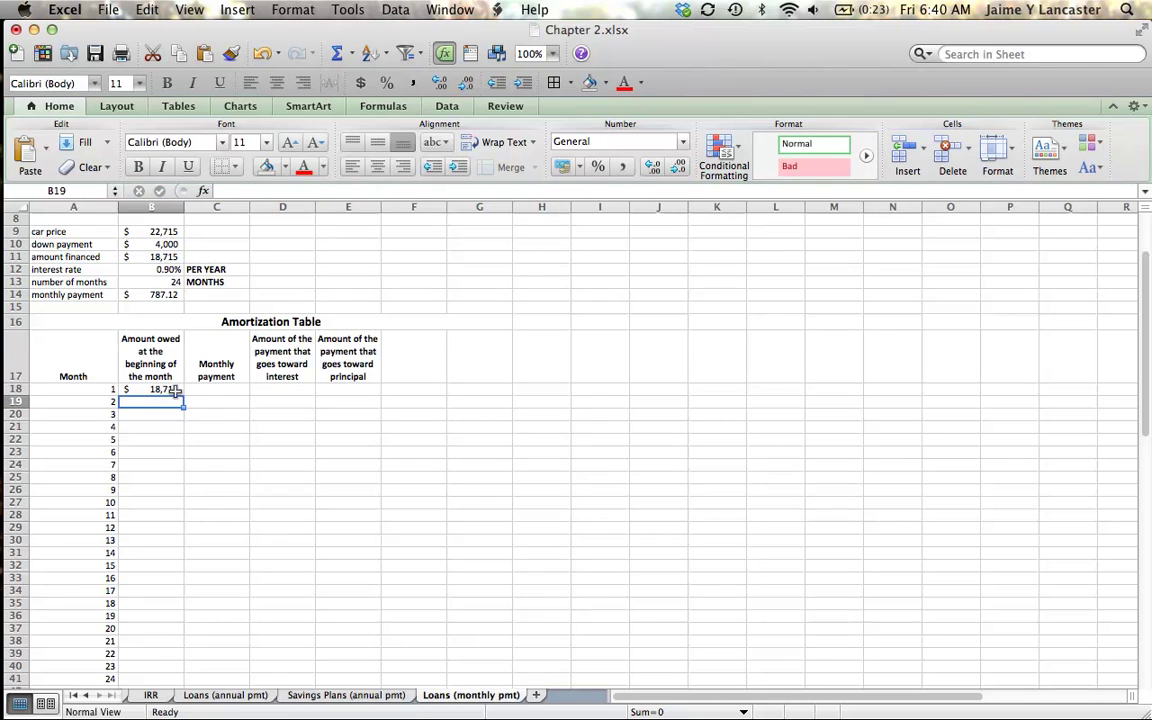
Step: Start month 1's payment in C18 as a reference to the B14 payment
left_click(214, 391)
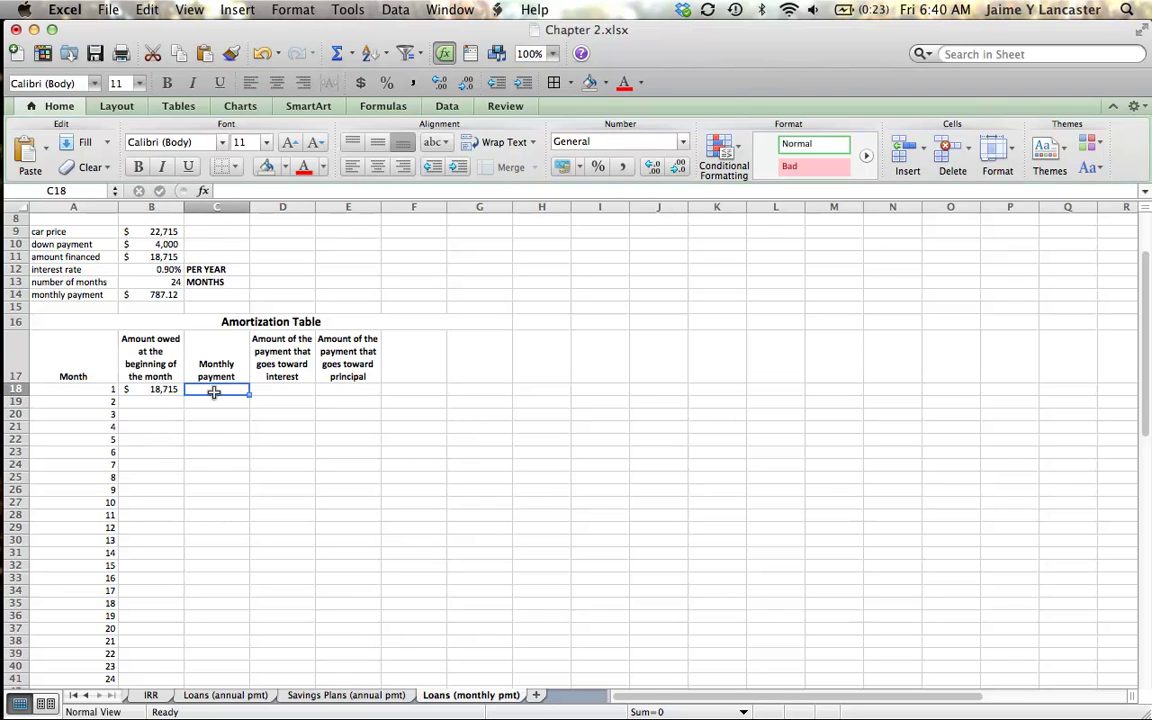
type("=")
left_click(158, 295)
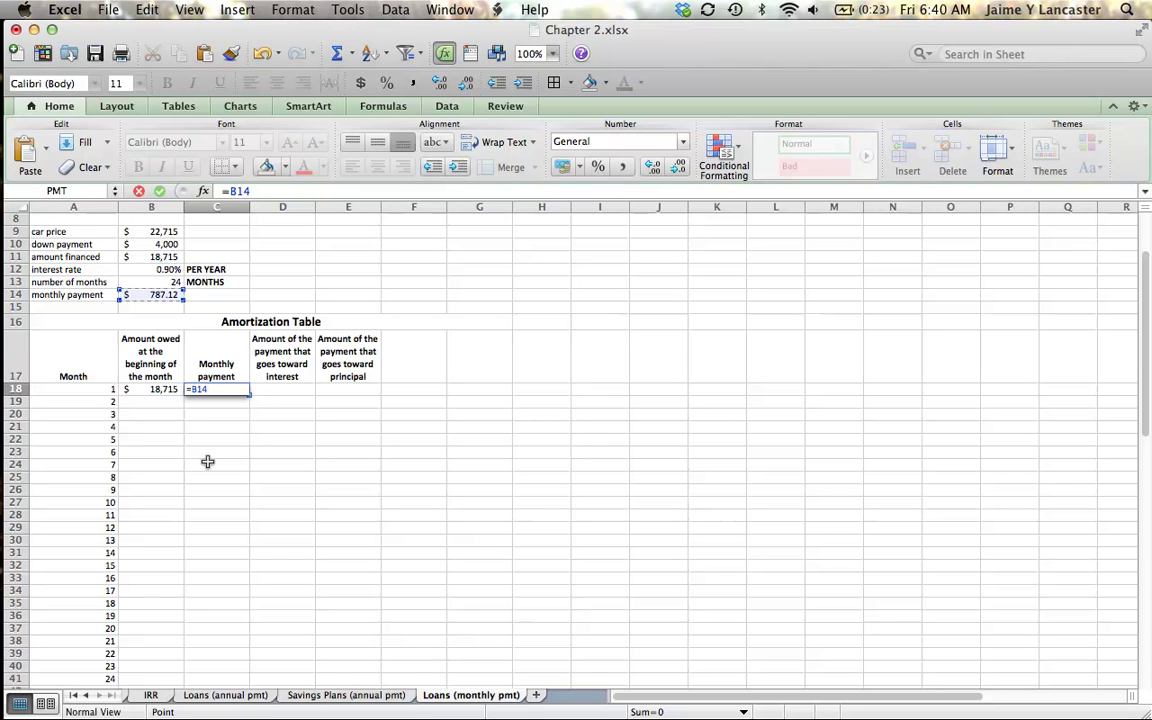
Step: Make C18 =$B$14 and enter month 1 interest =B18*(B12/12) in D18, giving 14.03625
key("super+t")
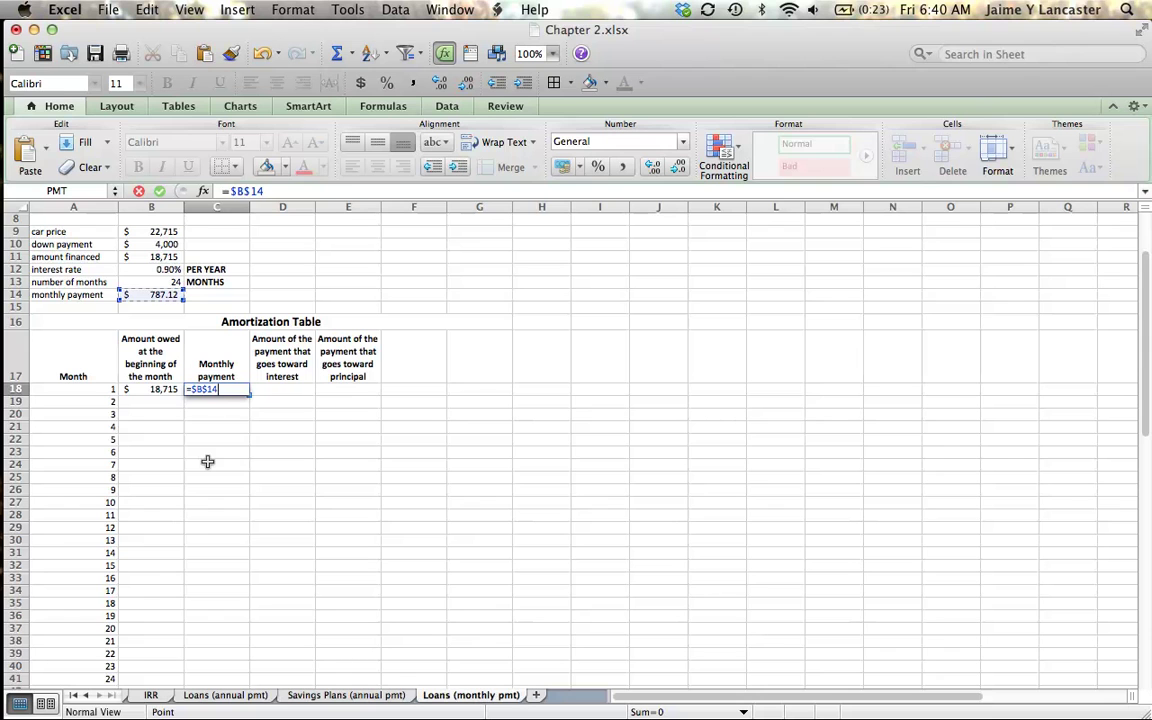
key("Return")
left_click(282, 389)
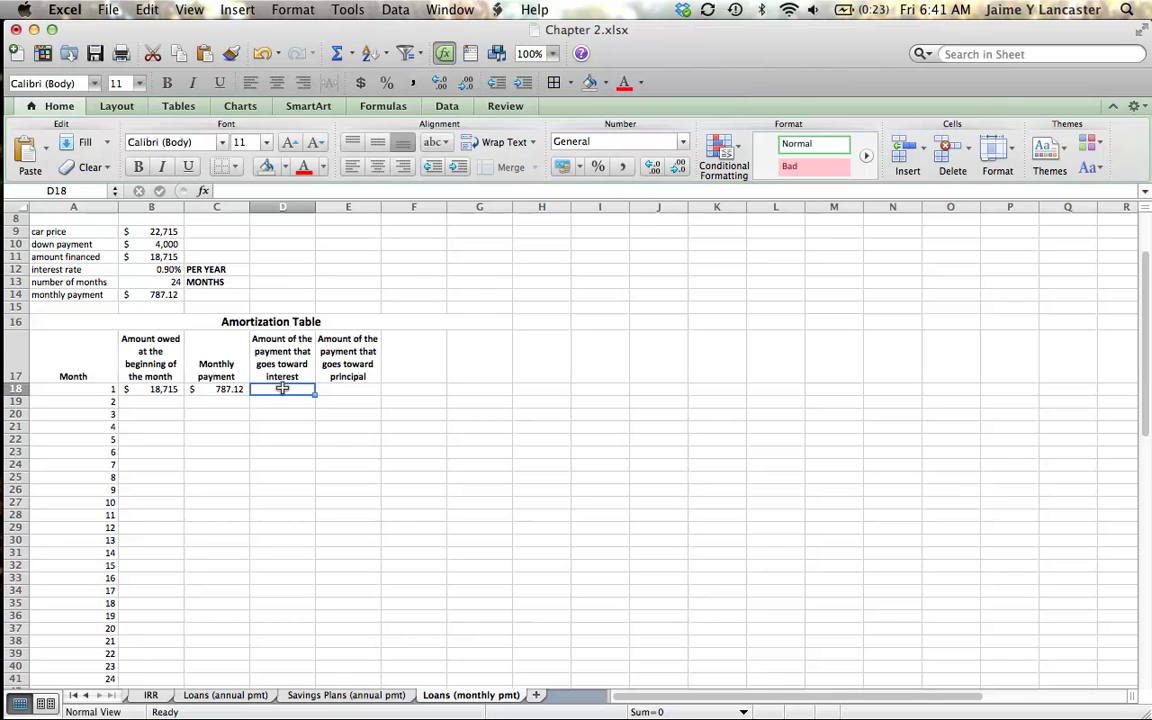
type("=")
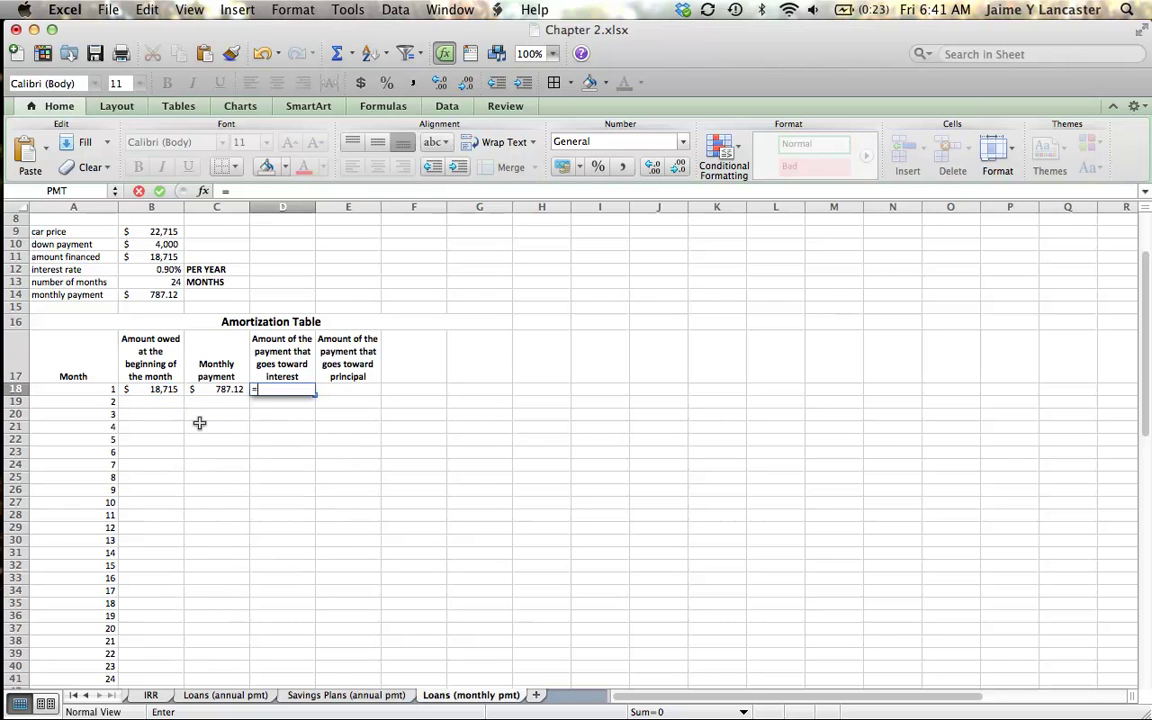
left_click(154, 389)
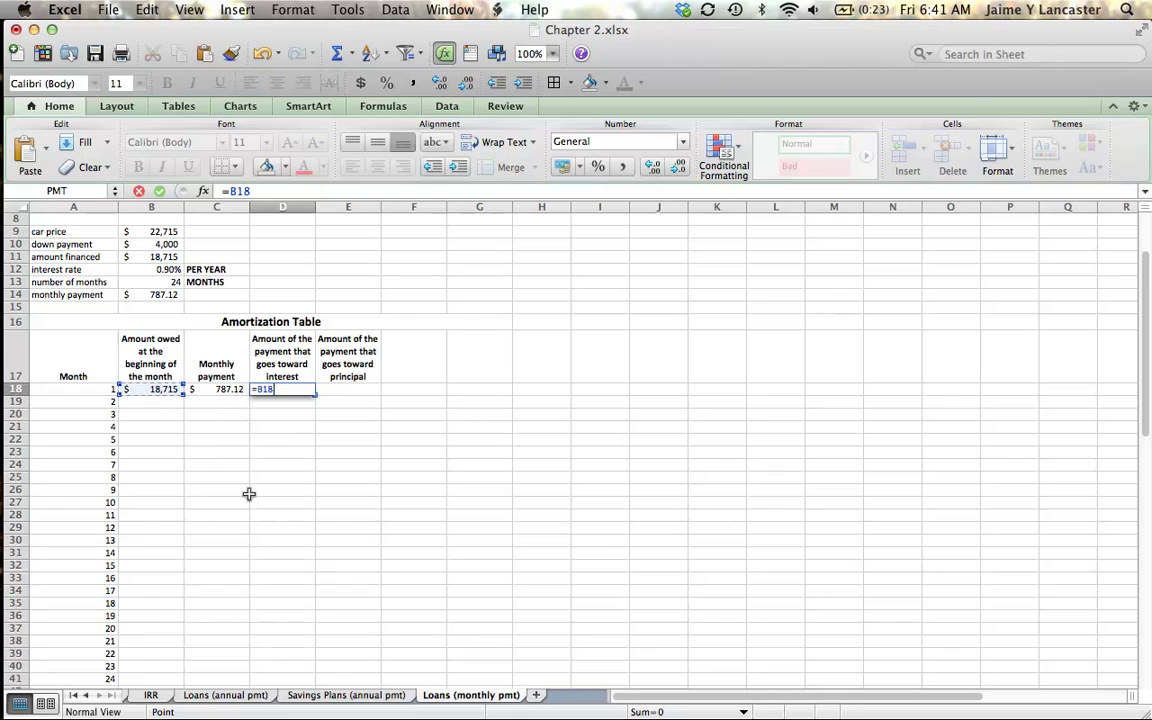
type("*(")
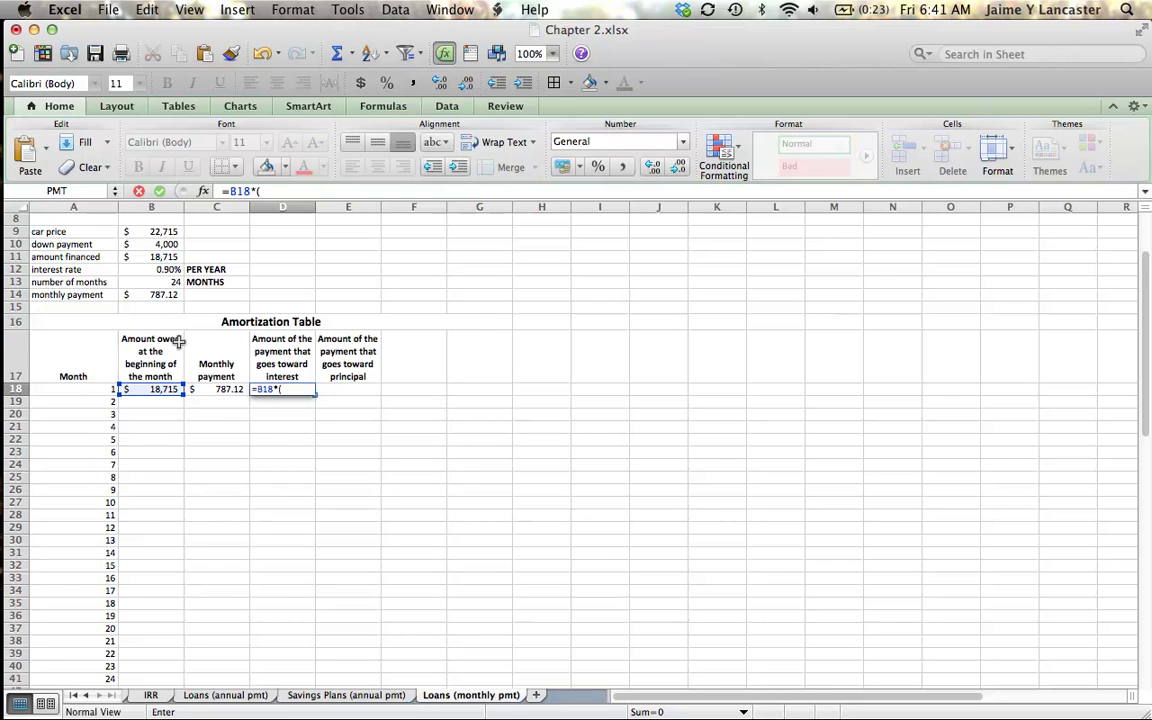
left_click(155, 270)
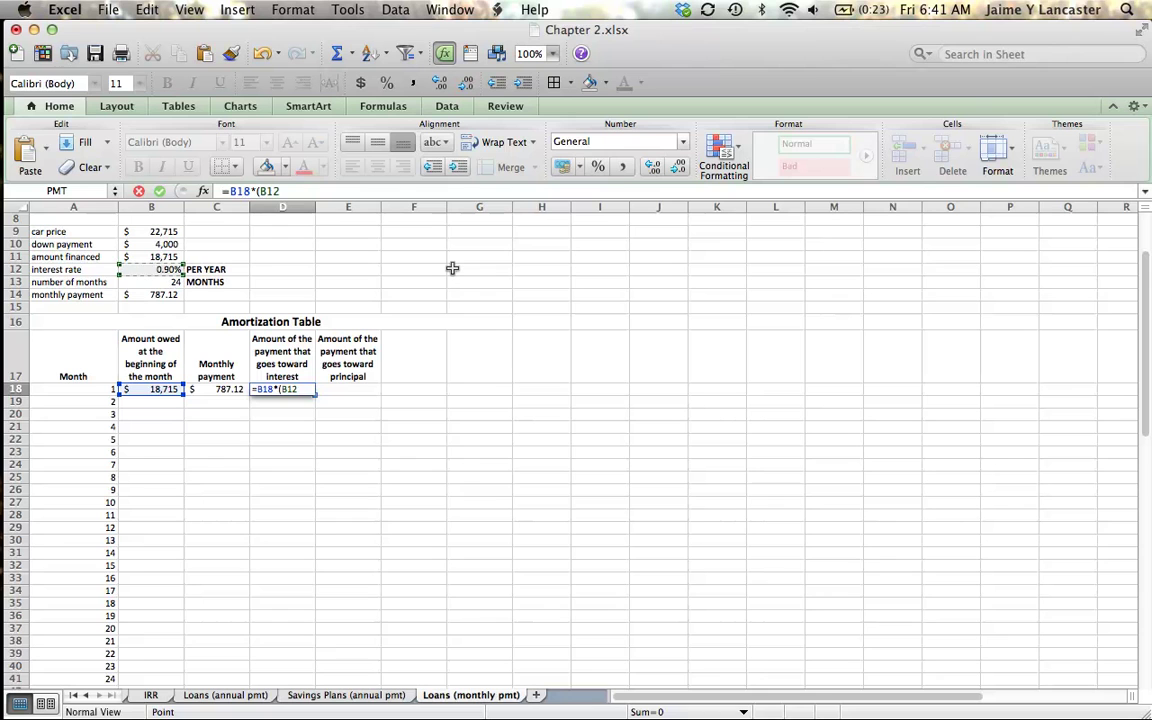
type("/12")
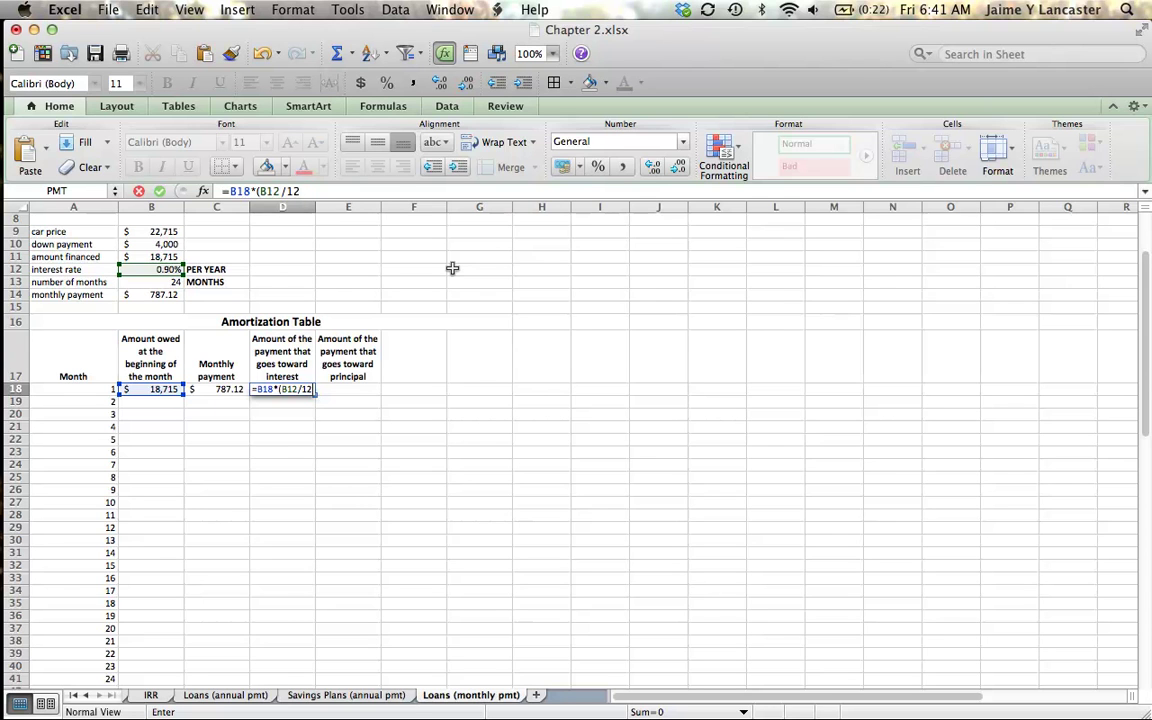
type(")")
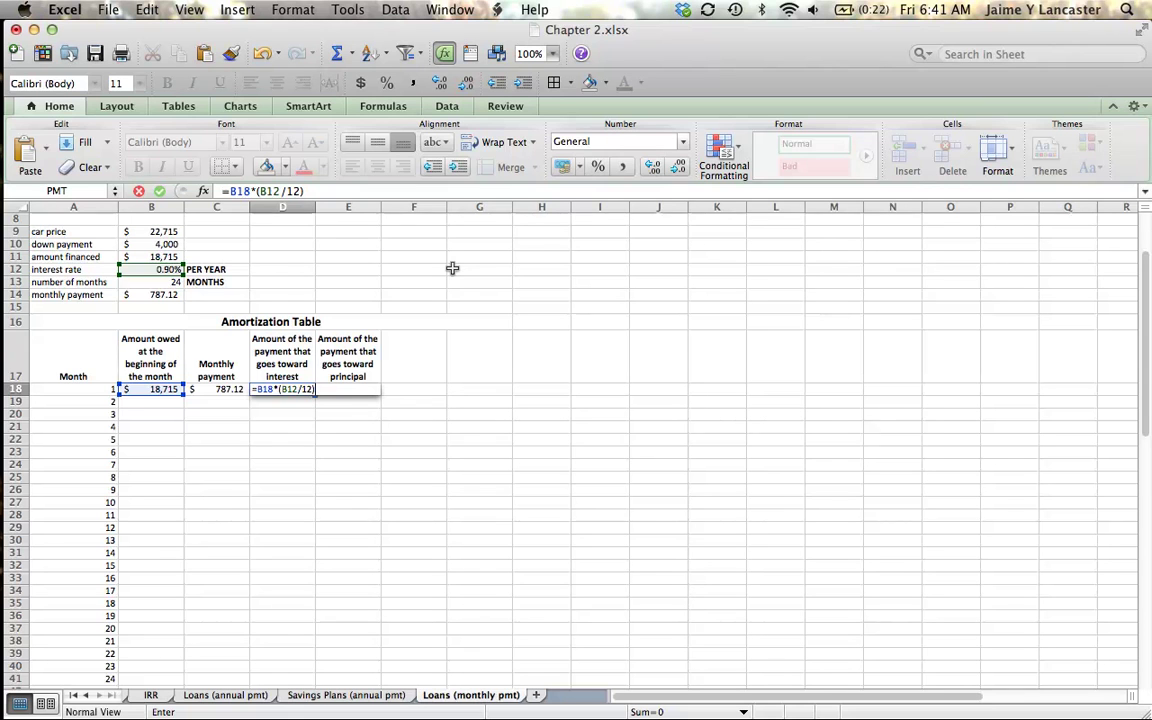
key("Return")
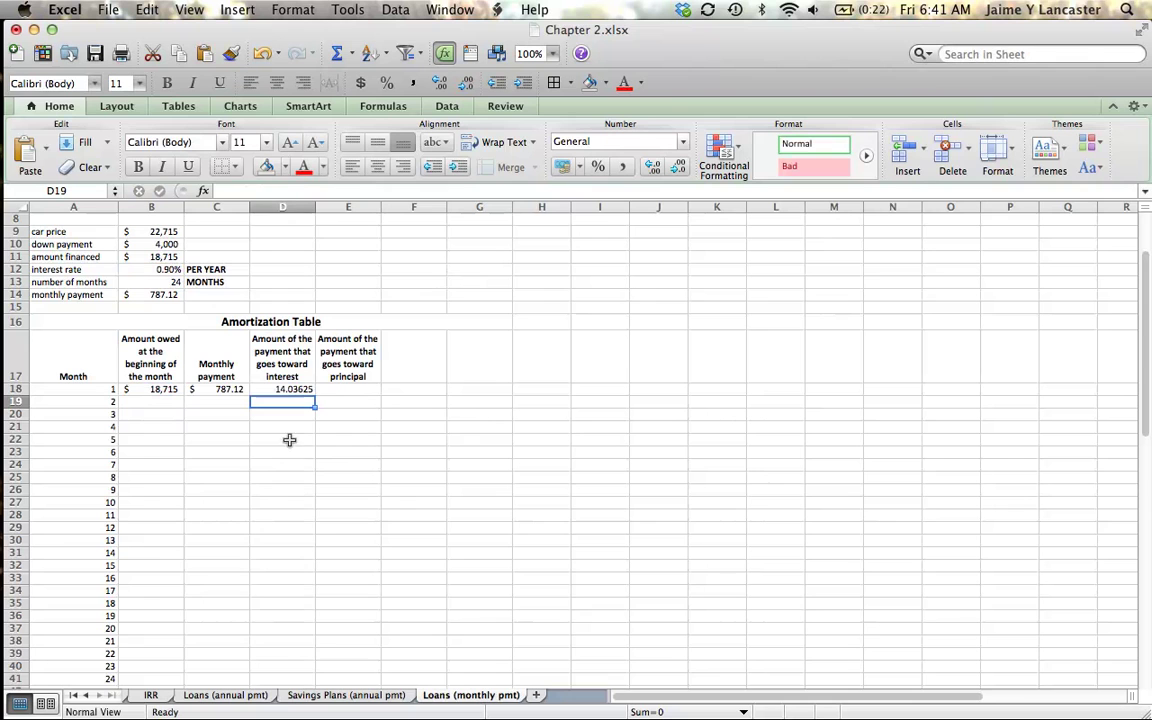
Step: Compute month 1's principal in E18 as payment minus interest, giving $773.09
left_click(336, 391)
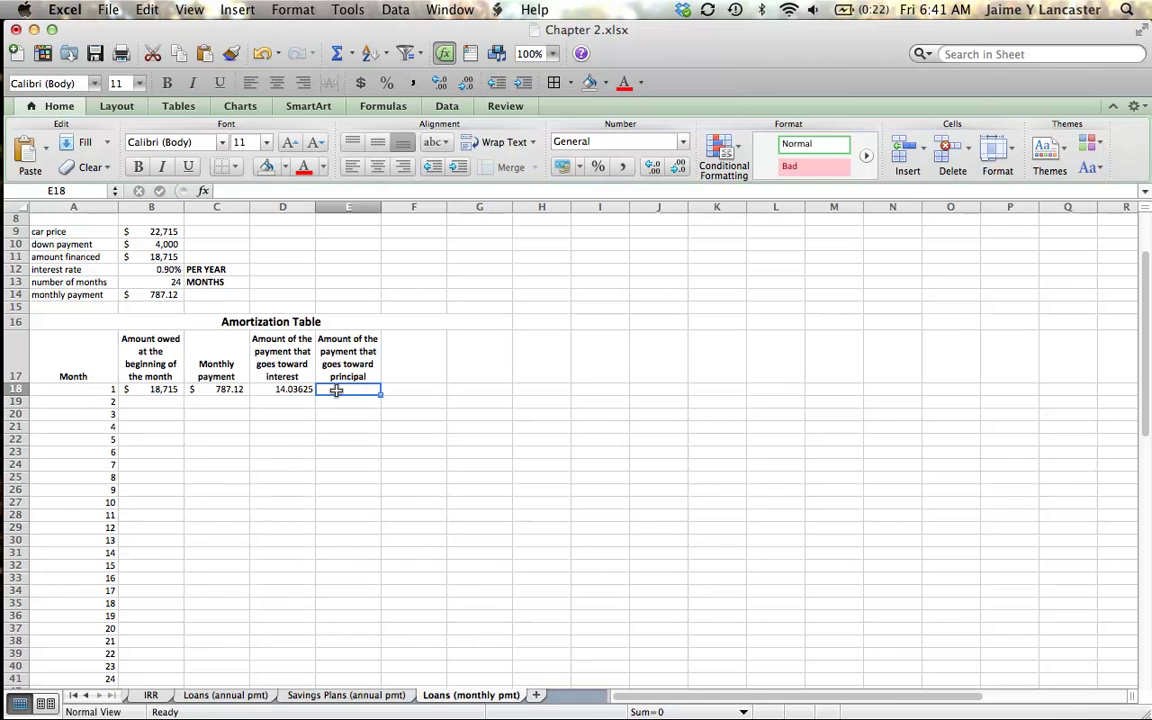
type("=")
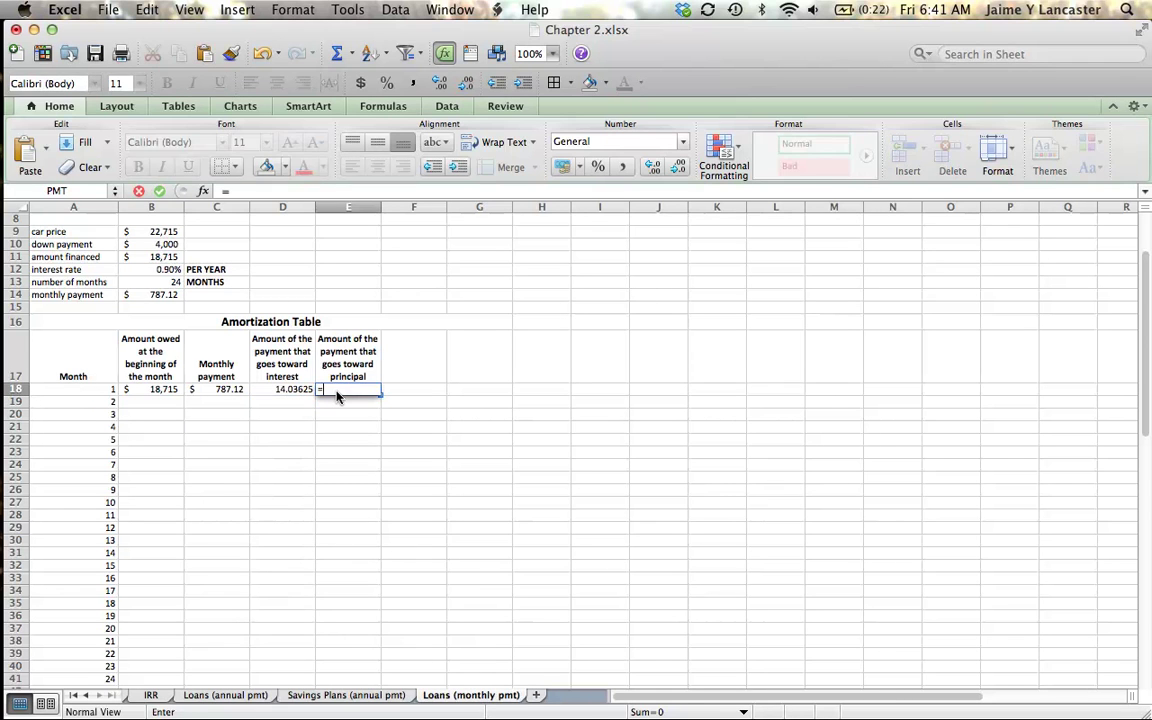
left_click(209, 393)
type("-")
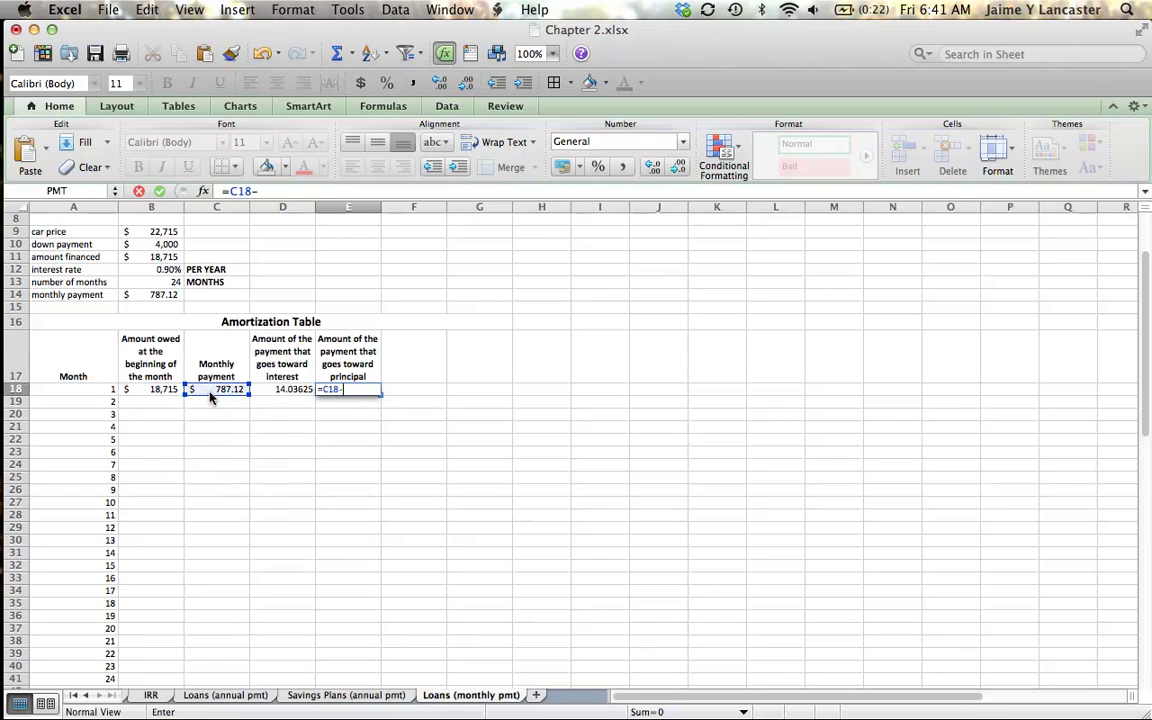
left_click(279, 389)
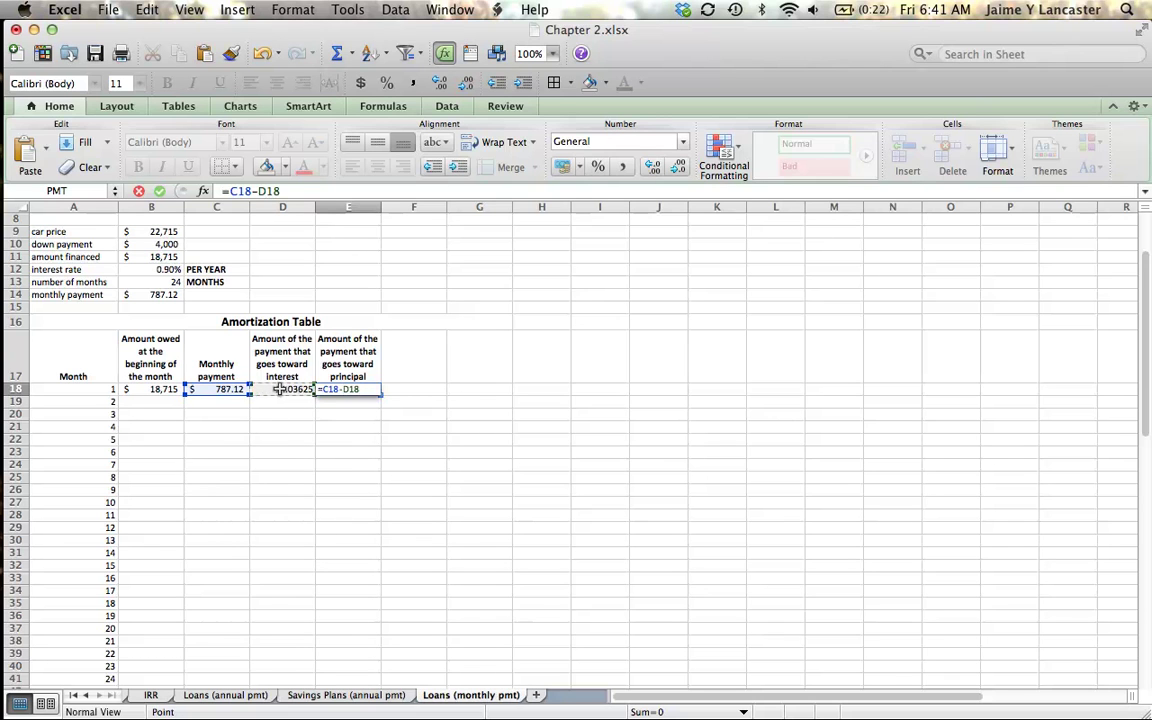
key("Return")
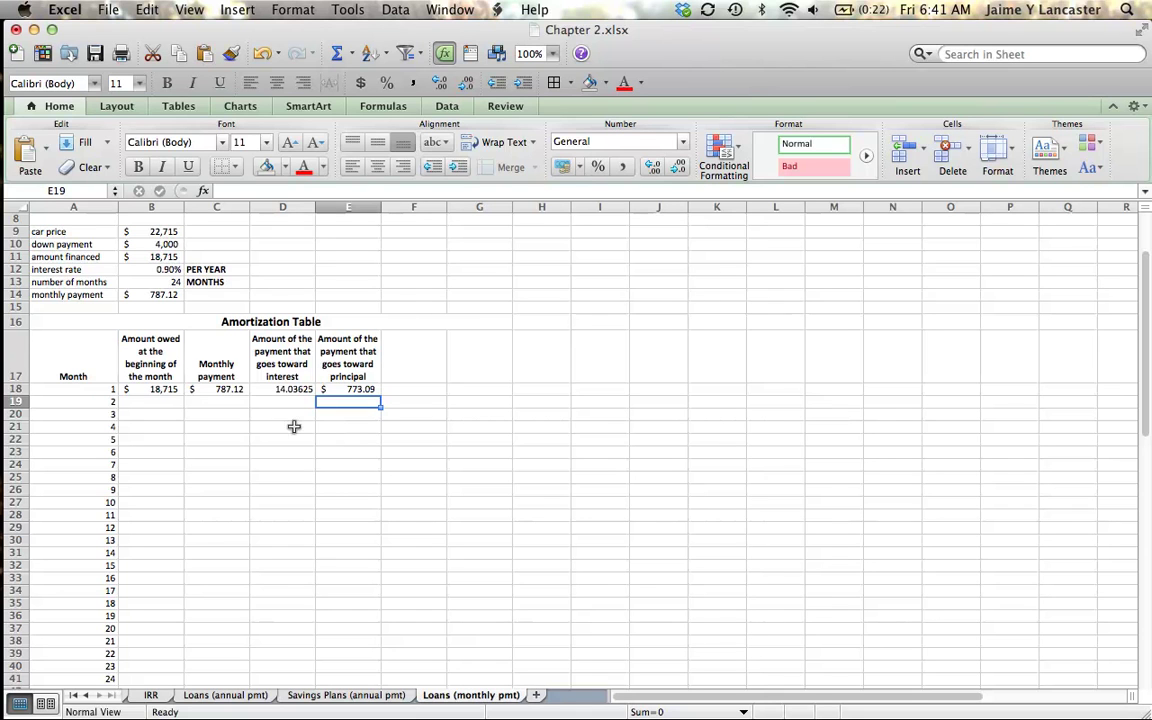
Step: Enter =B18-E18 in B19 for month 2's opening balance of $17,941.91
left_click(151, 400)
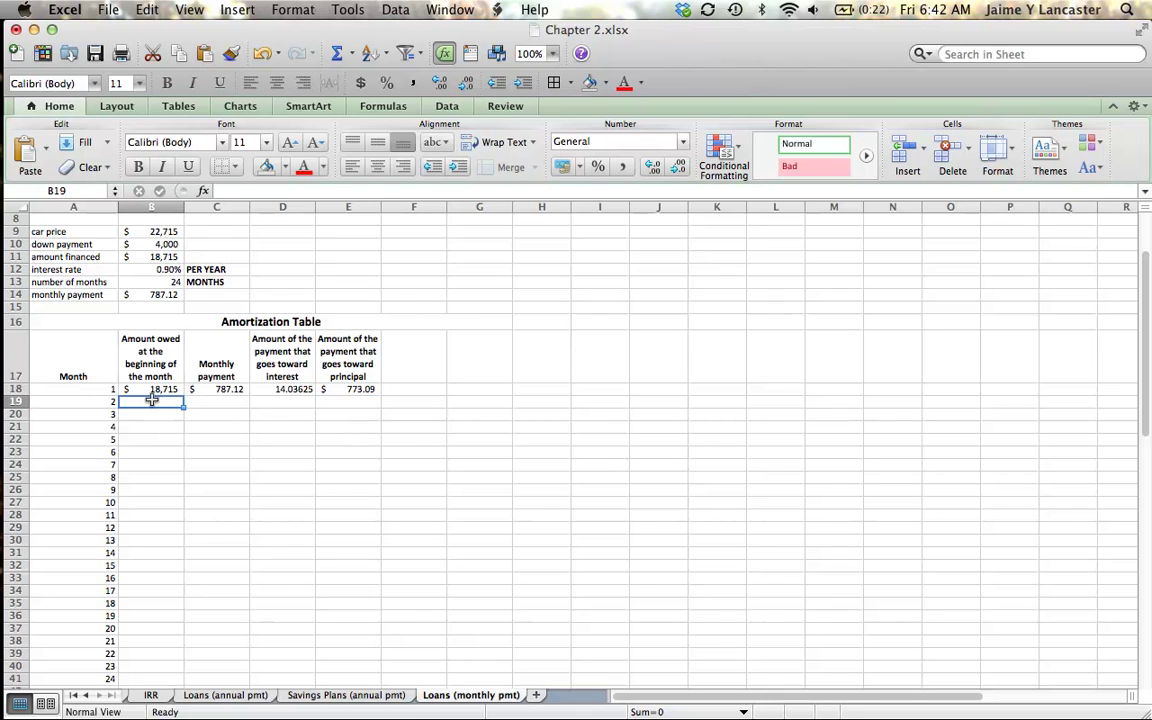
type("=")
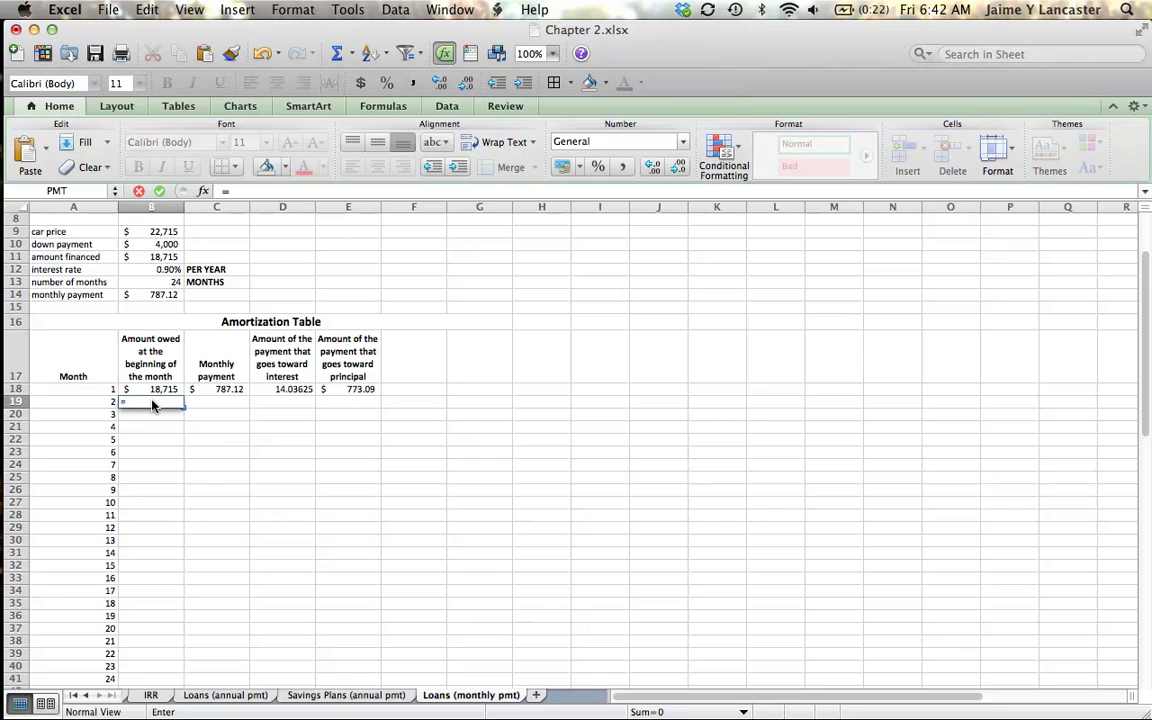
left_click(151, 389)
type("-")
left_click(350, 388)
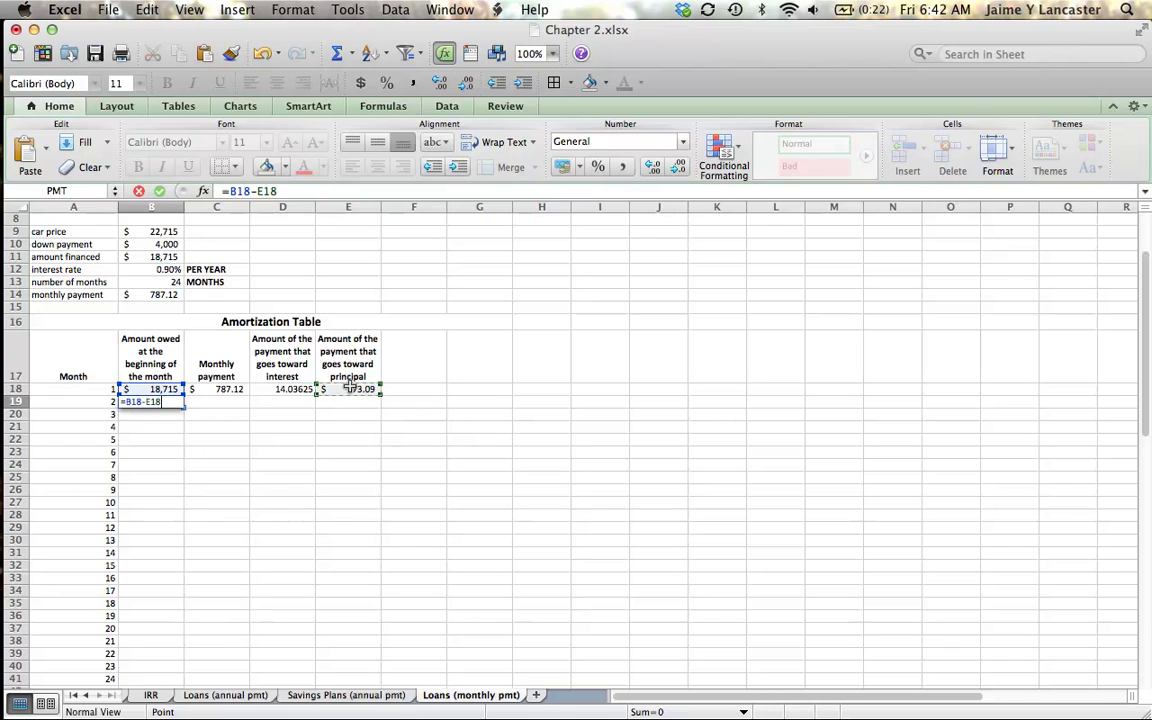
key("Return")
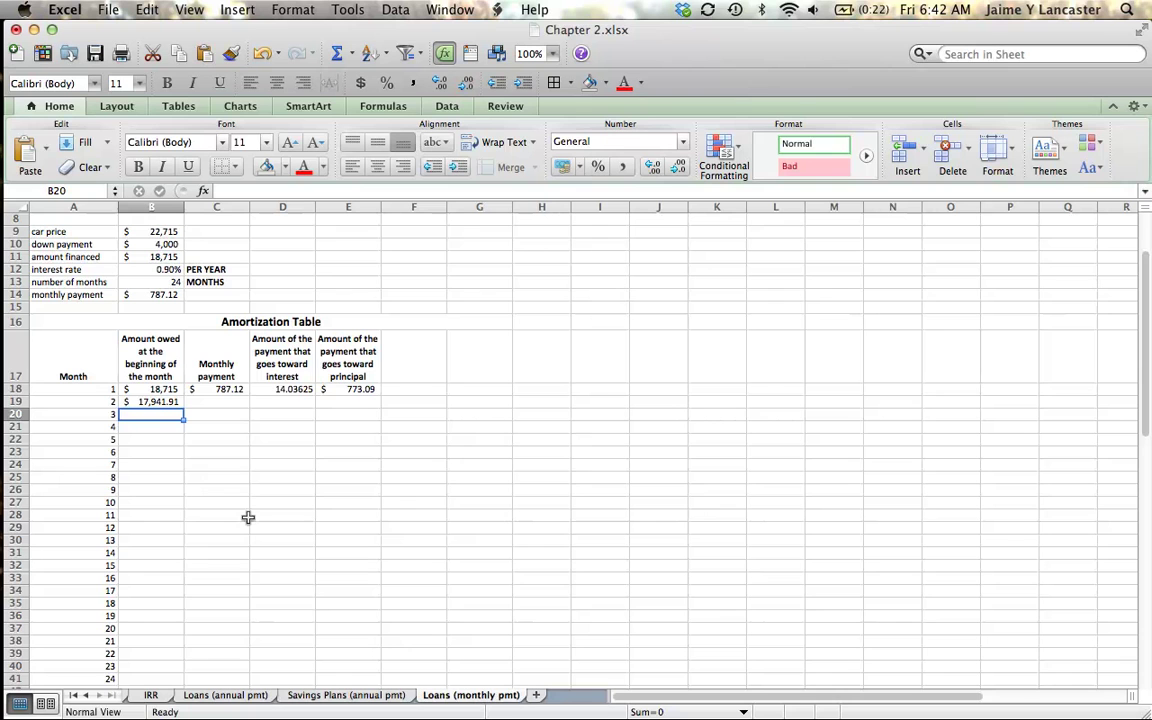
Step: Enter =$B$14 in C19 so month 2's payment shows 787.12
left_click(222, 402)
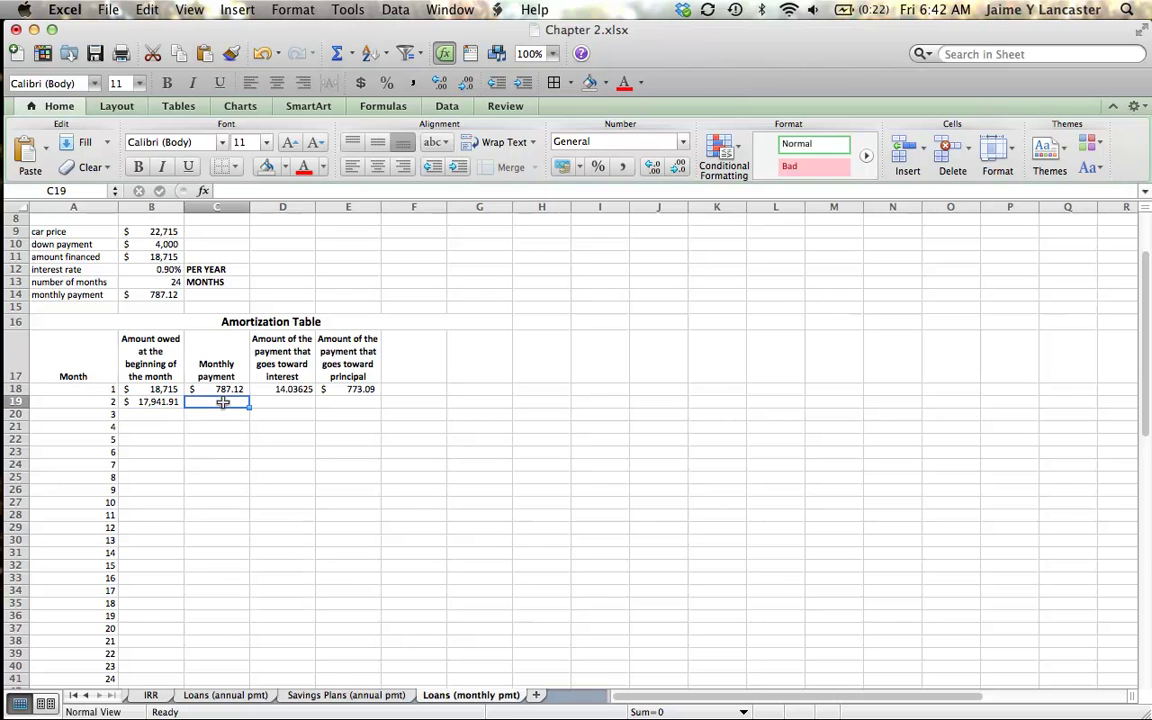
type("=")
left_click(157, 297)
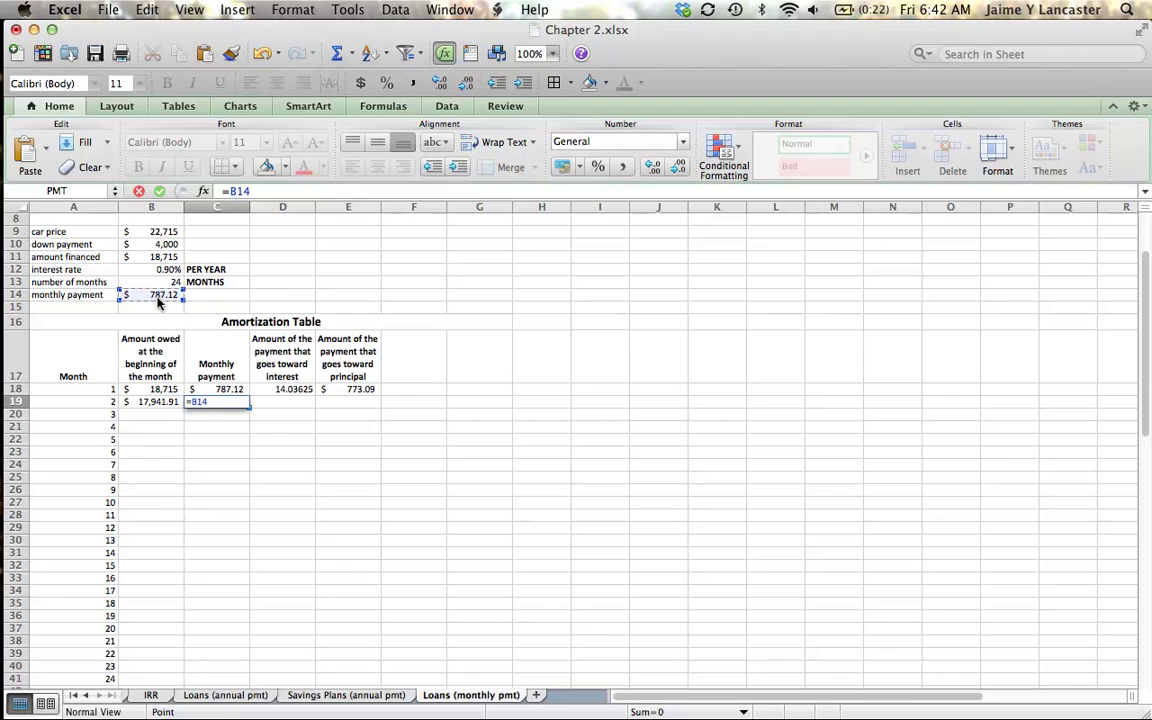
key("super+t")
key("Return")
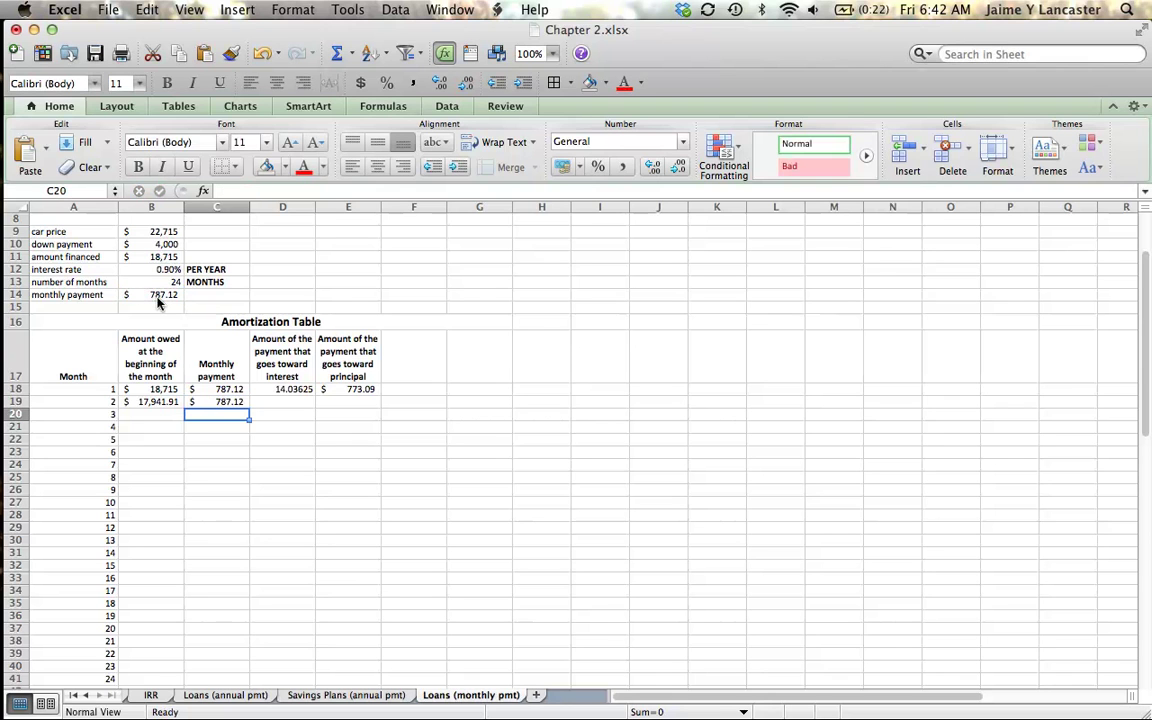
Step: Enter =B19*($B$12/12) in D19 for month 2's interest of 13.45643477
key("Up")
key("Right")
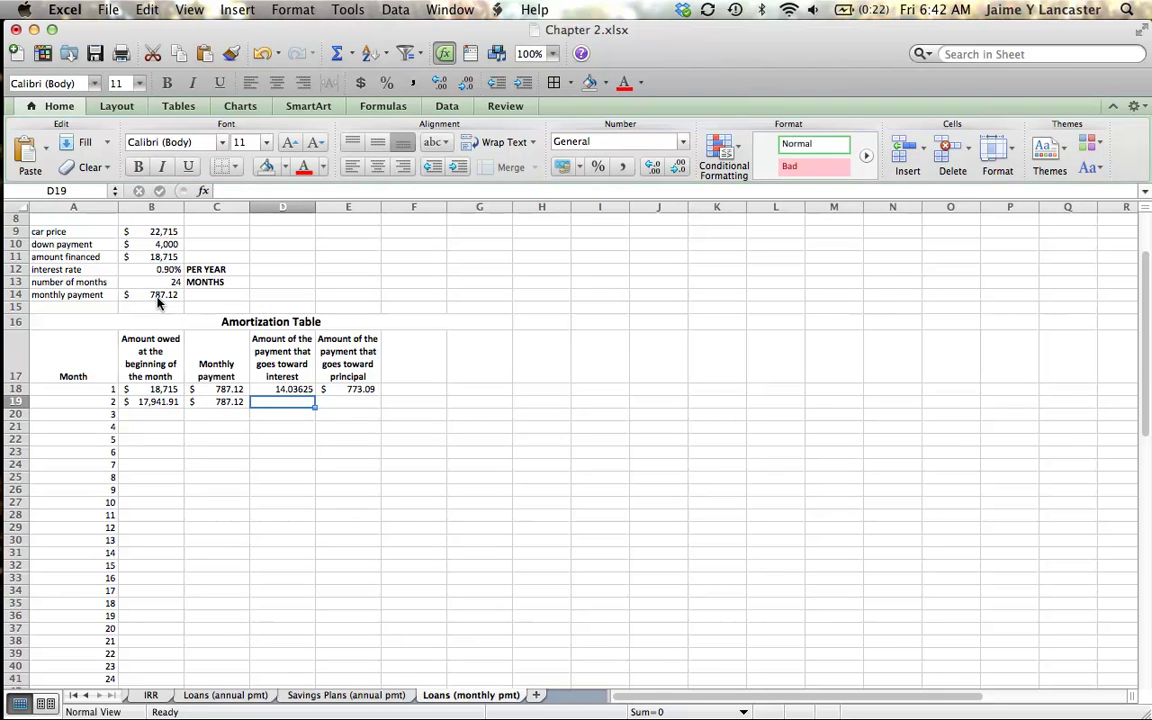
type("=")
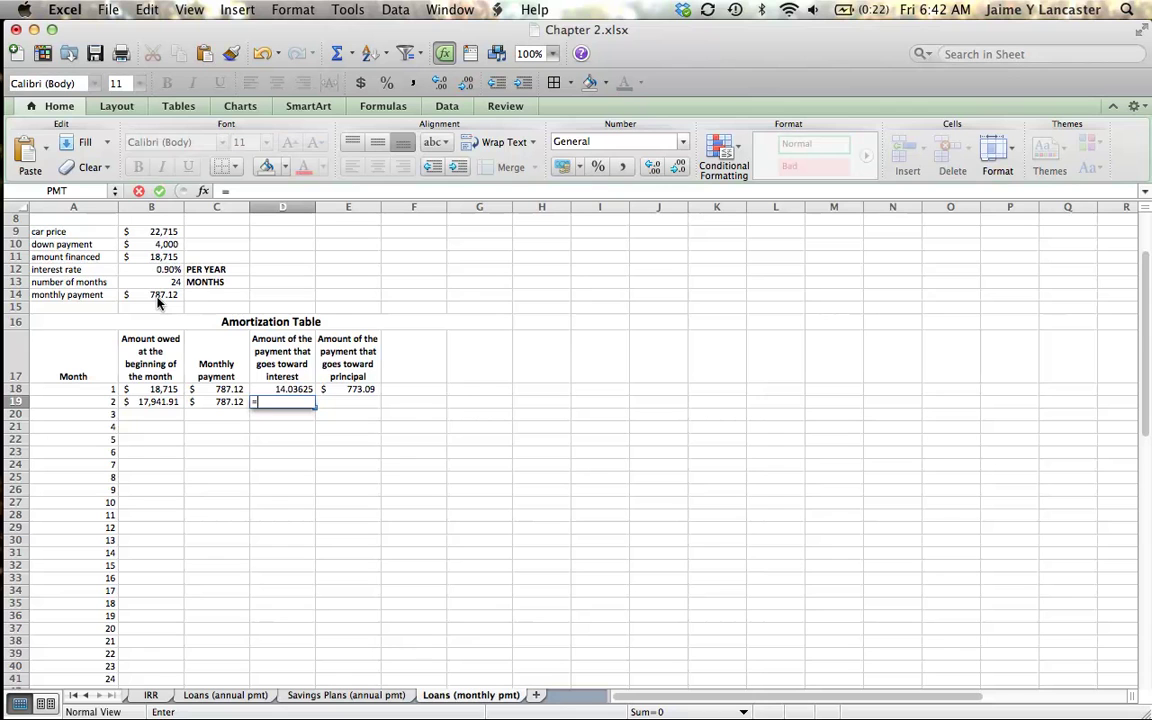
left_click(158, 402)
type("*(")
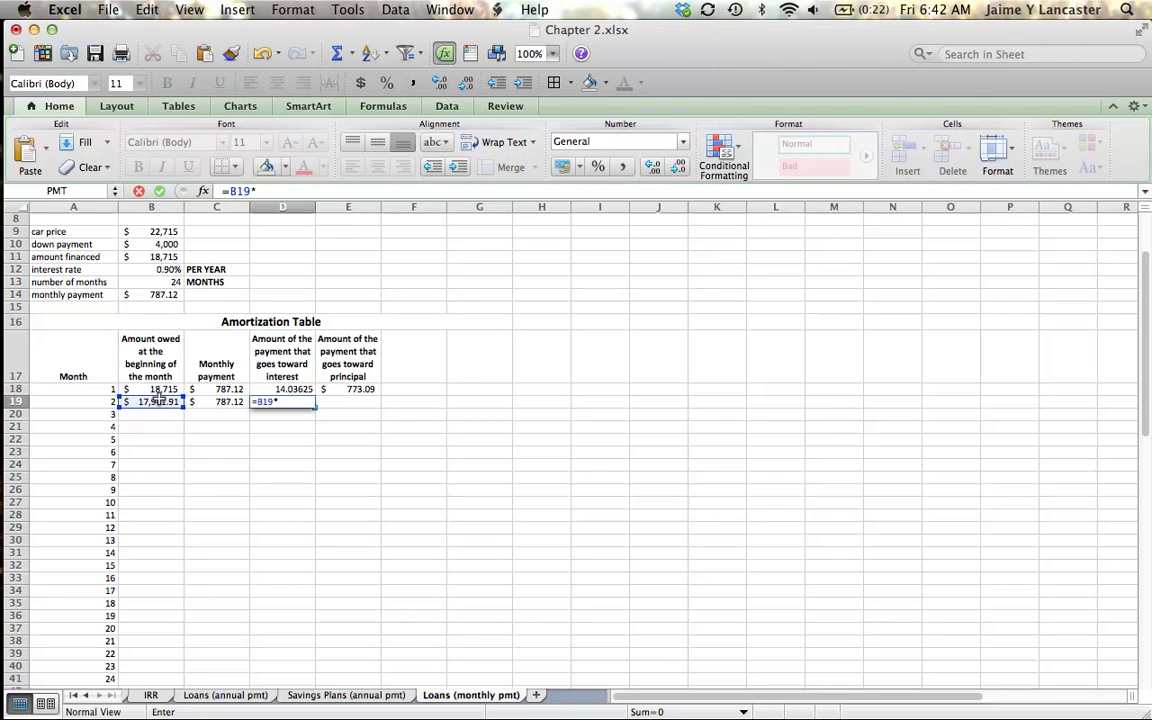
left_click(160, 269)
key("super+t")
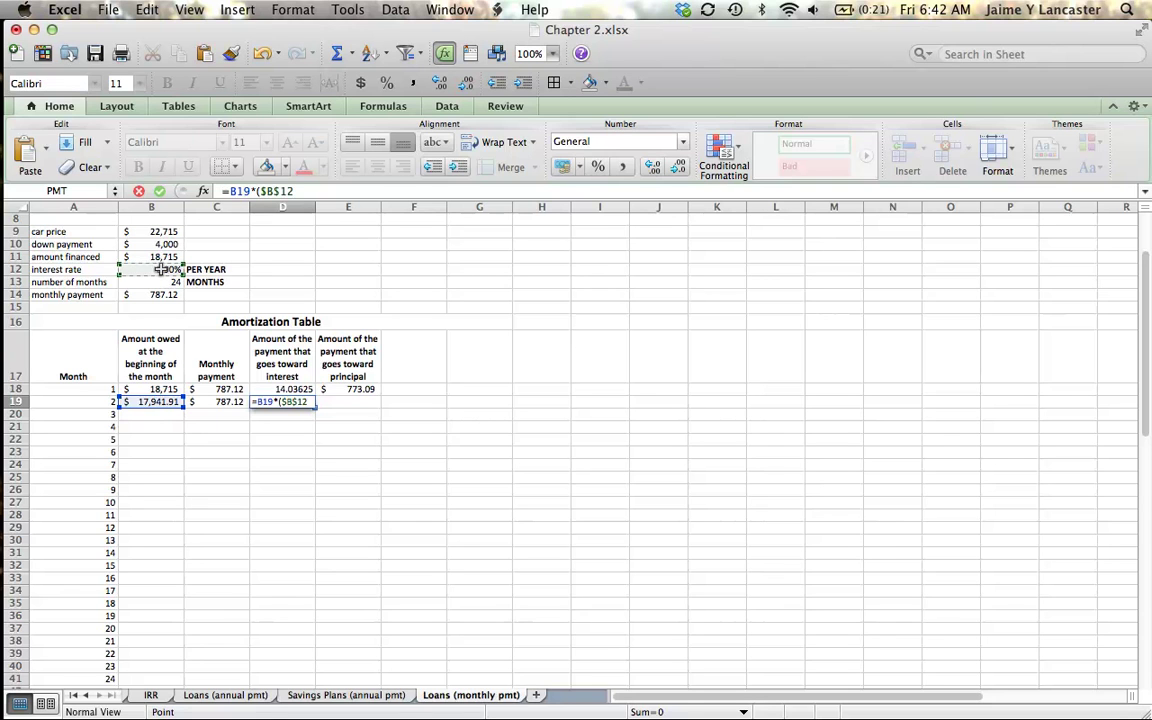
type("/12")
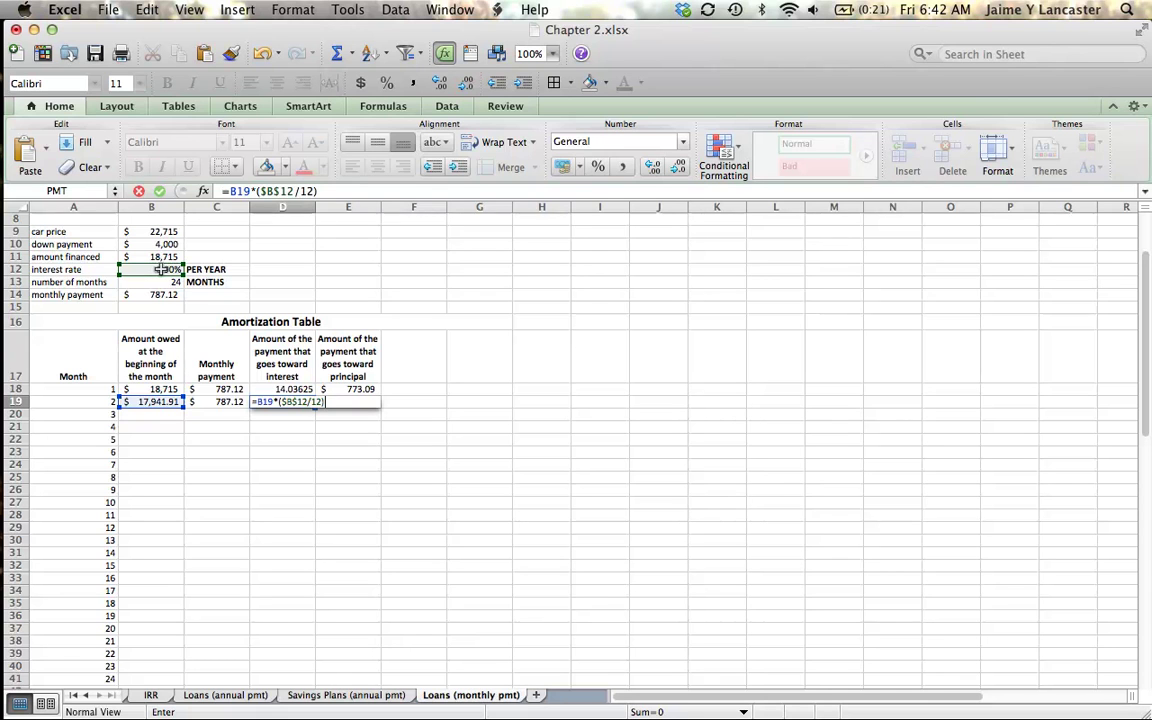
key("Return")
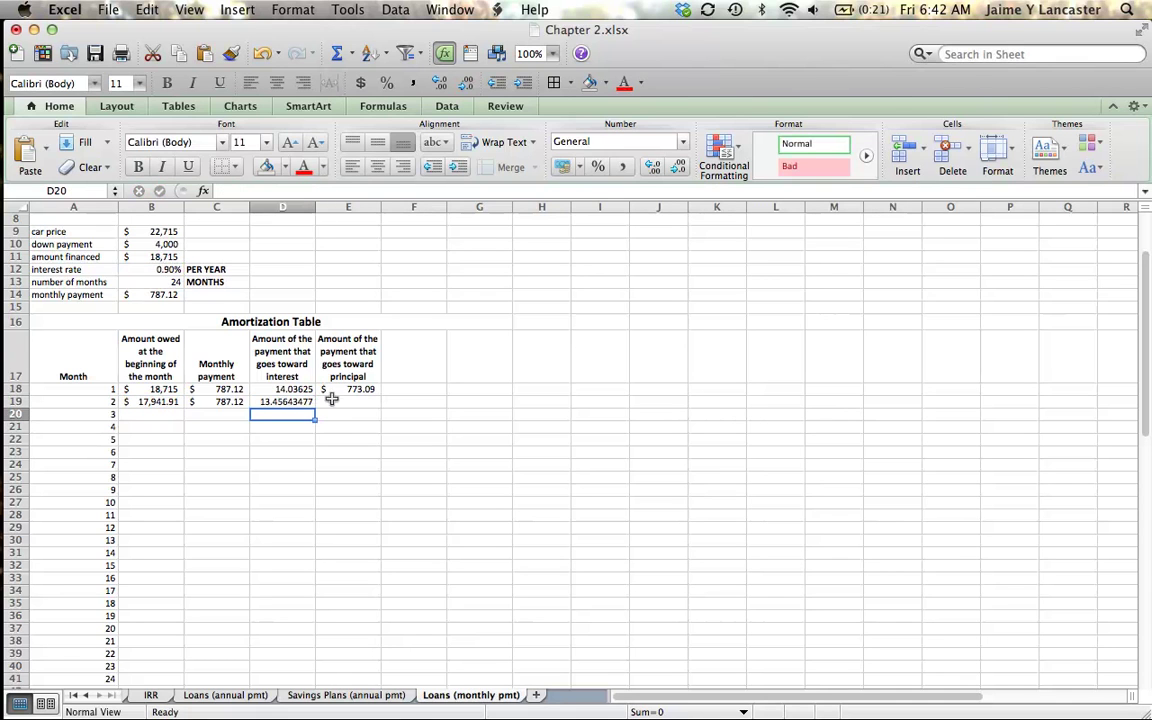
Step: Enter =C19-D19 in E19 for month 2's principal of $773.67
left_click(340, 403)
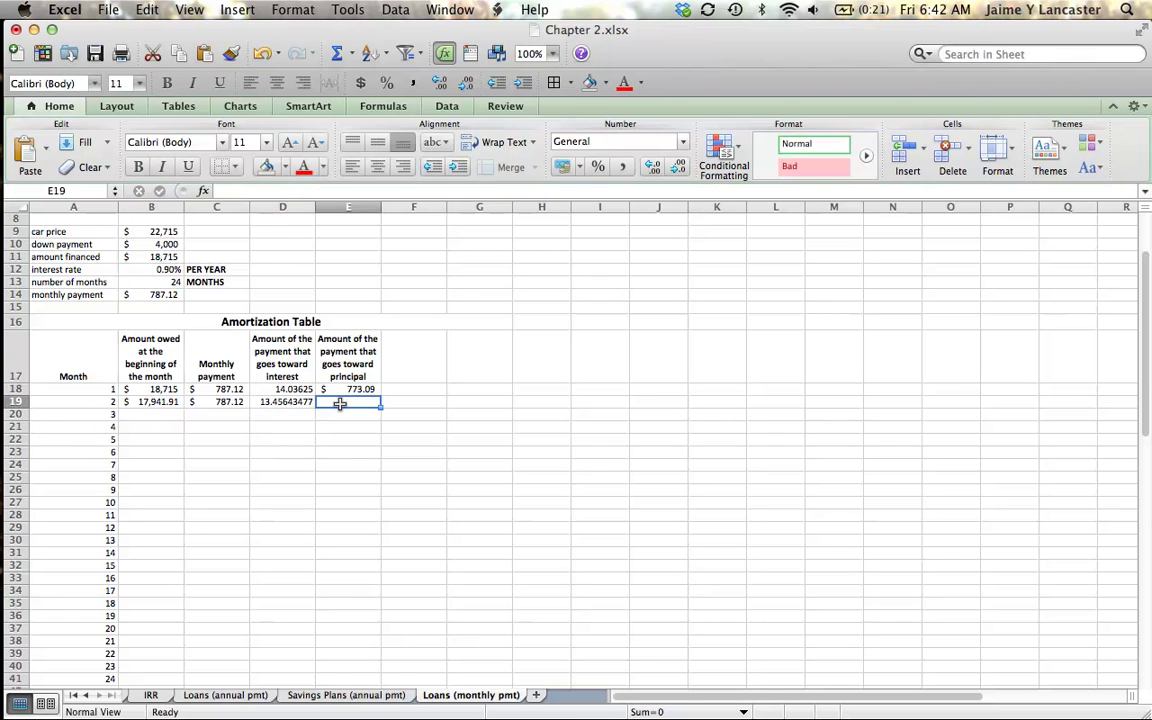
type("=")
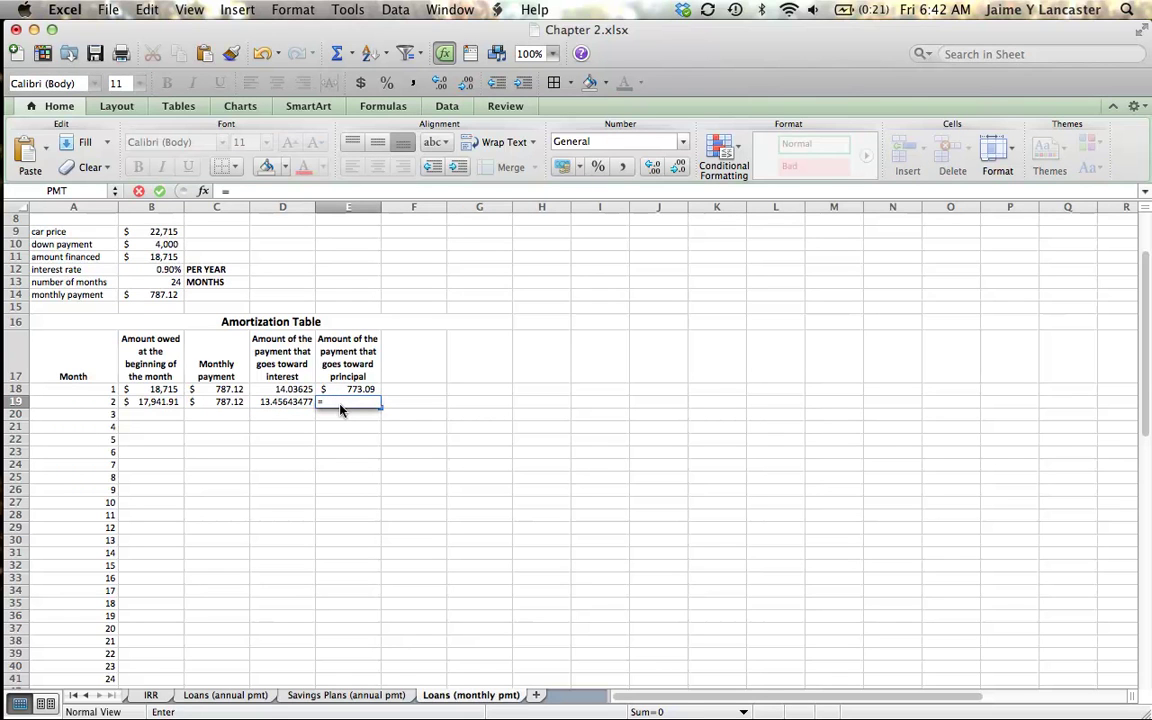
left_click(233, 403)
type("-")
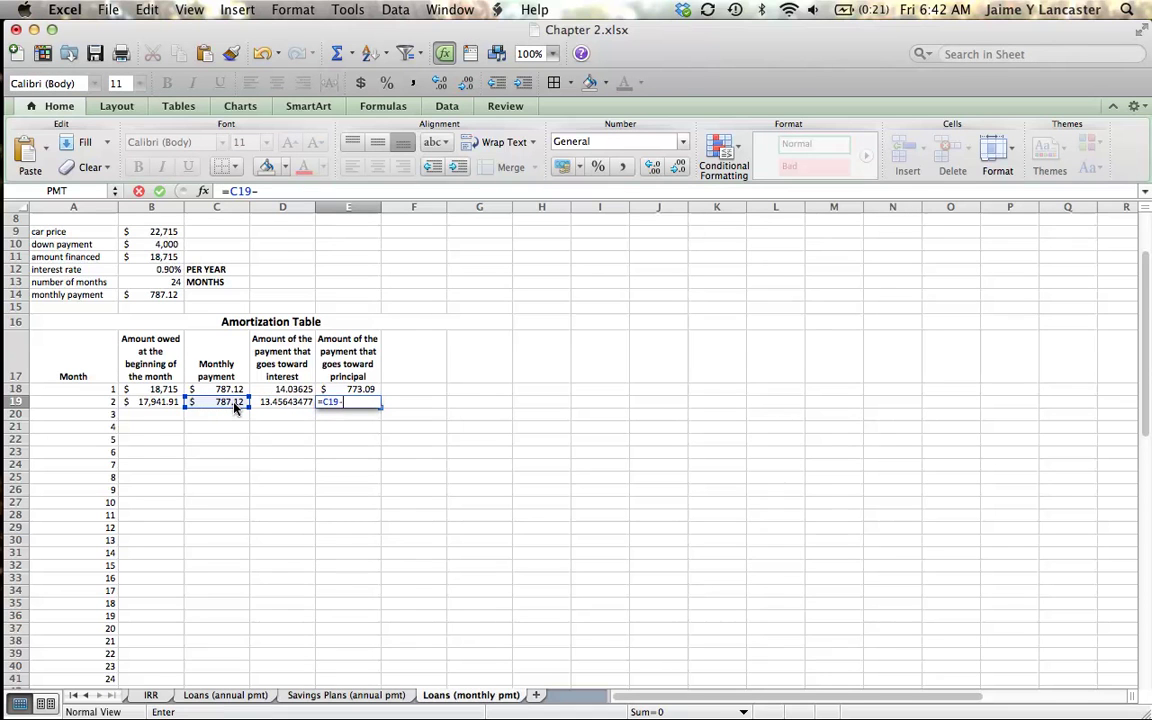
left_click(277, 404)
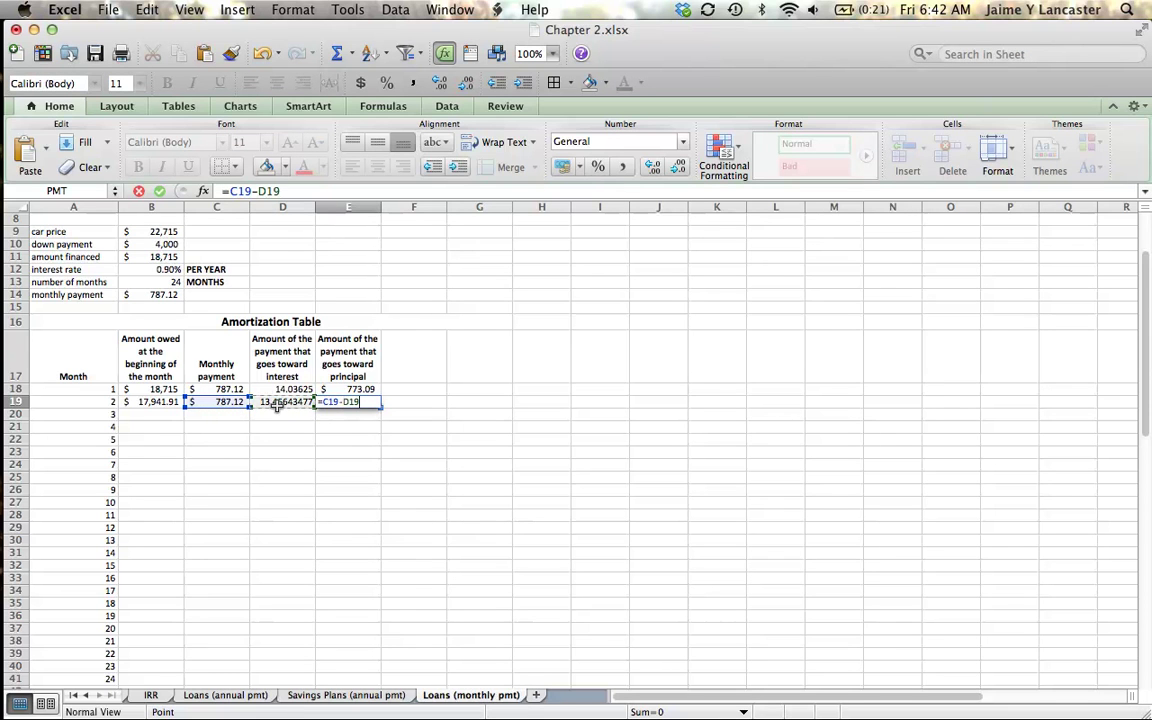
key("Return")
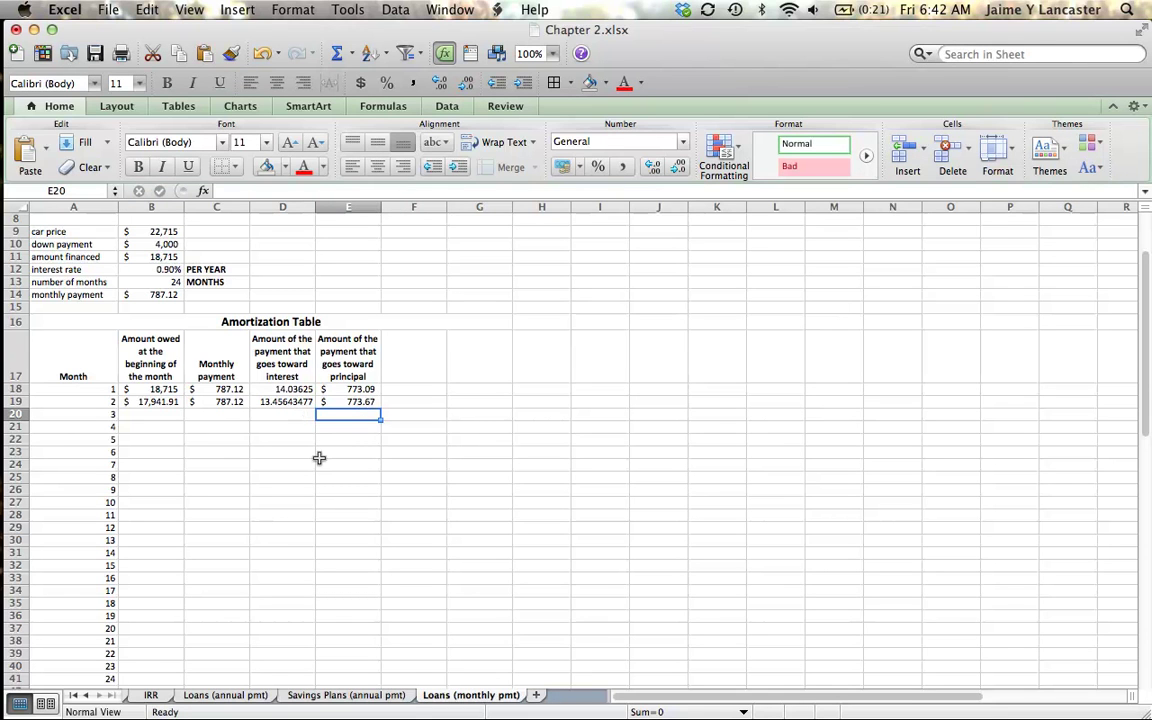
Step: Enter =B19-E19 in B20 so month 3 opens at $17,168.25, then select C19:E19
left_click(149, 415)
type("=")
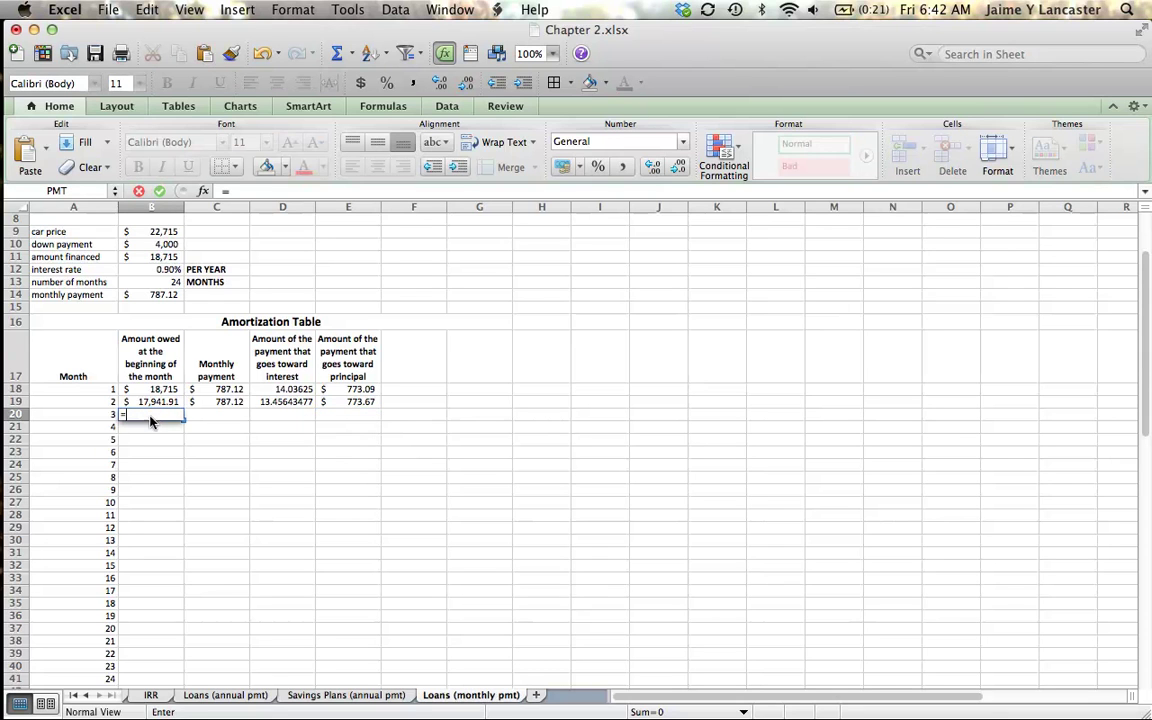
left_click(152, 401)
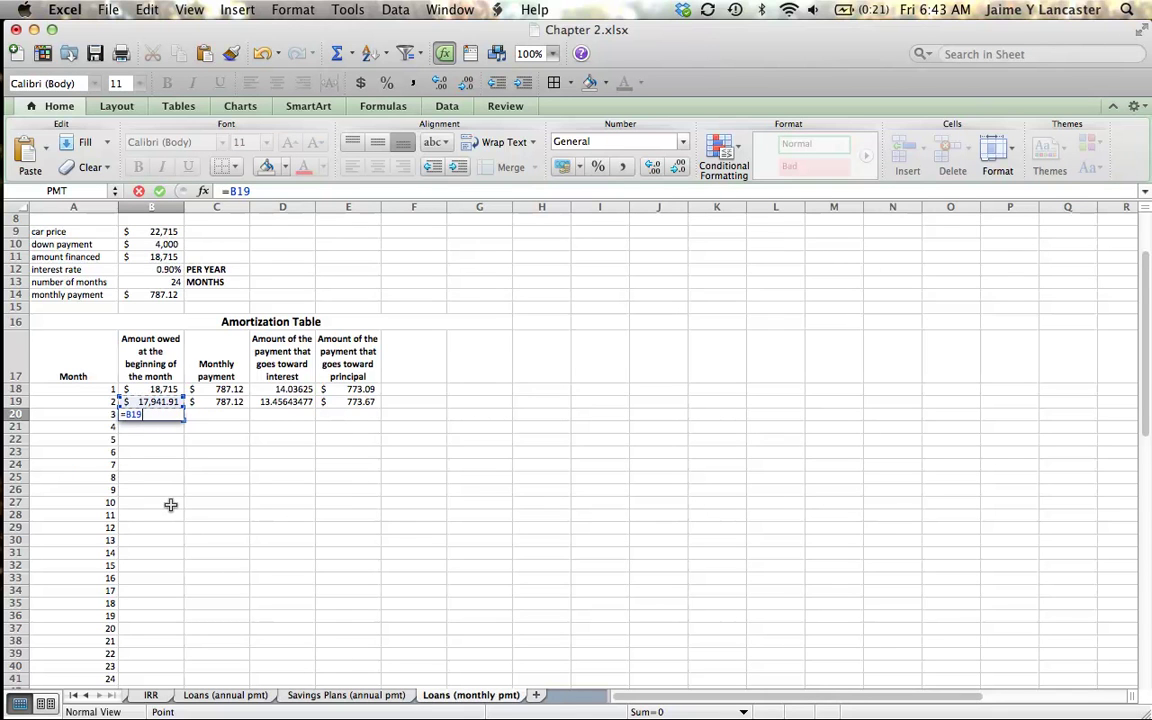
type("-")
left_click(357, 401)
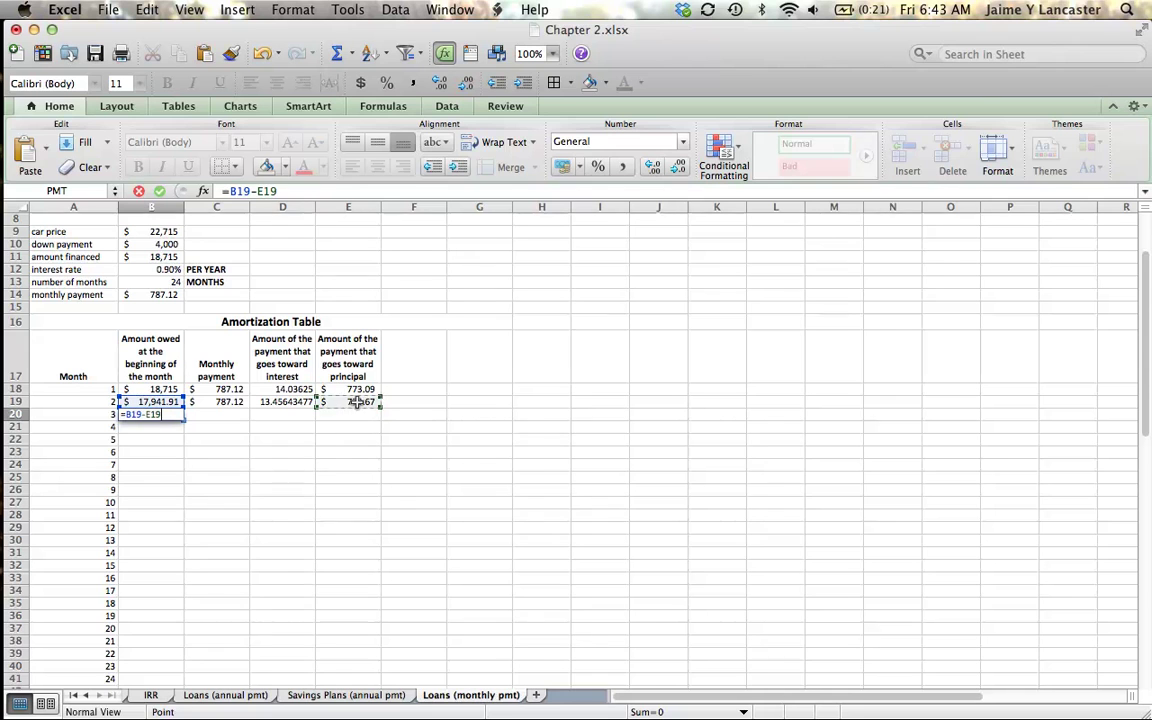
key("Return")
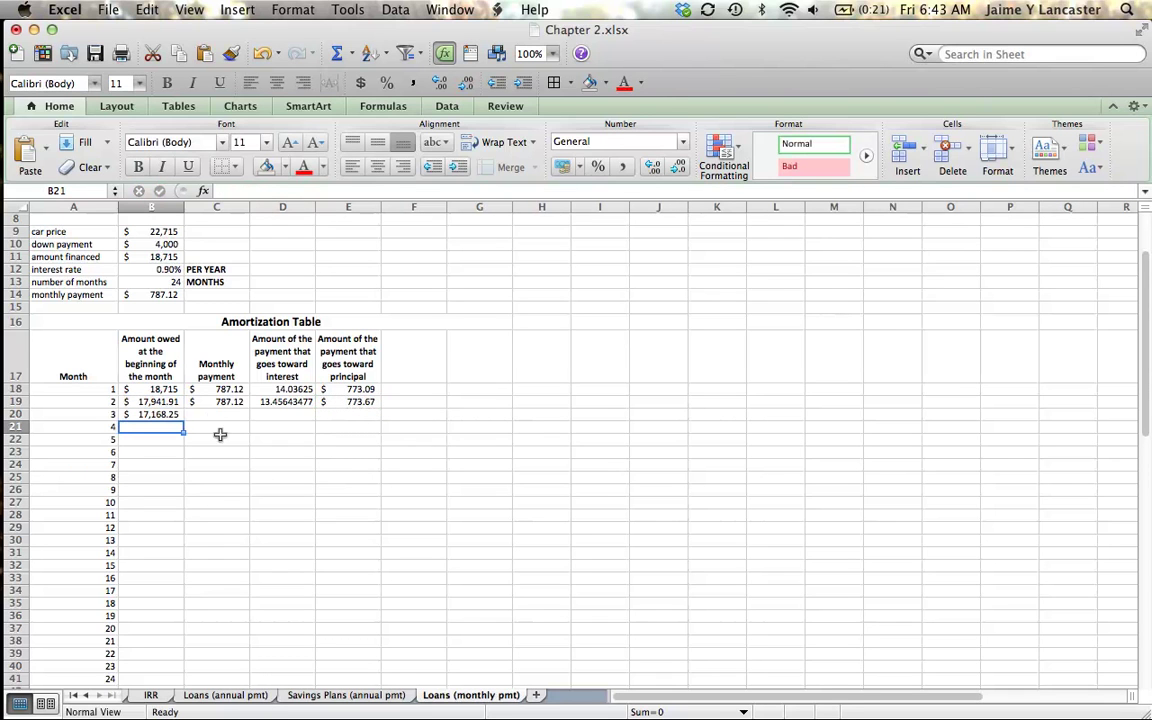
left_click_drag(211, 401, 332, 402)
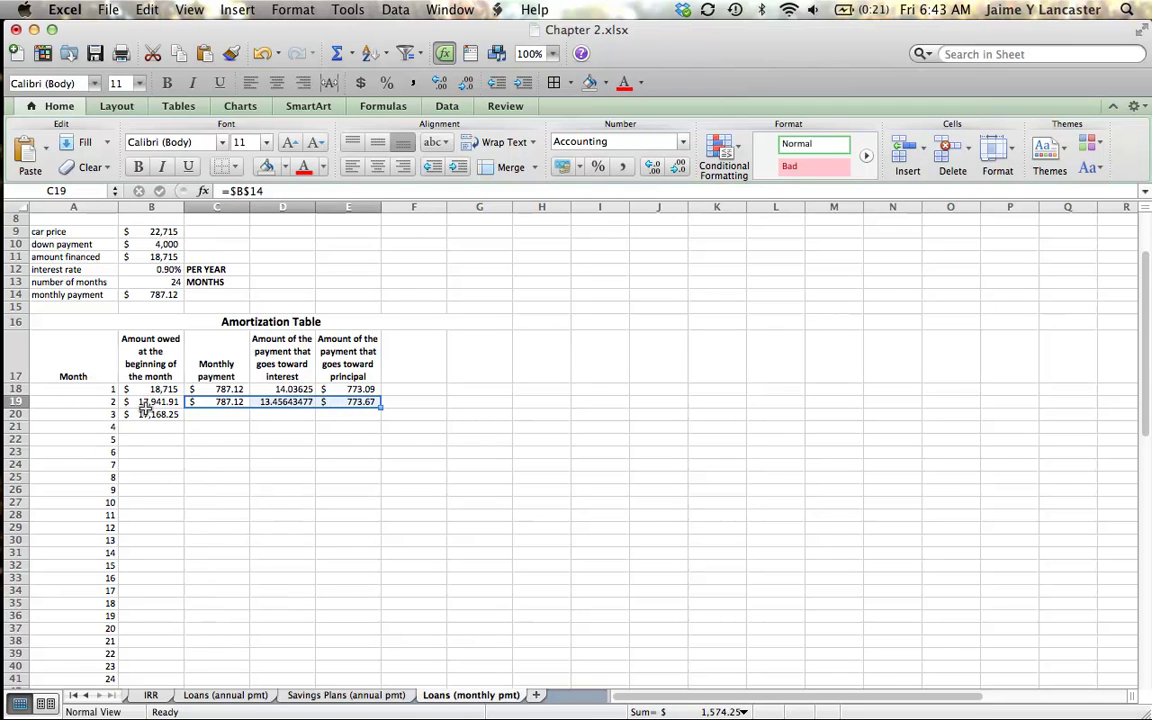
Step: Fill C19:E19 down into row 20, then fill row 20's formulas down through month 24
left_click(283, 500)
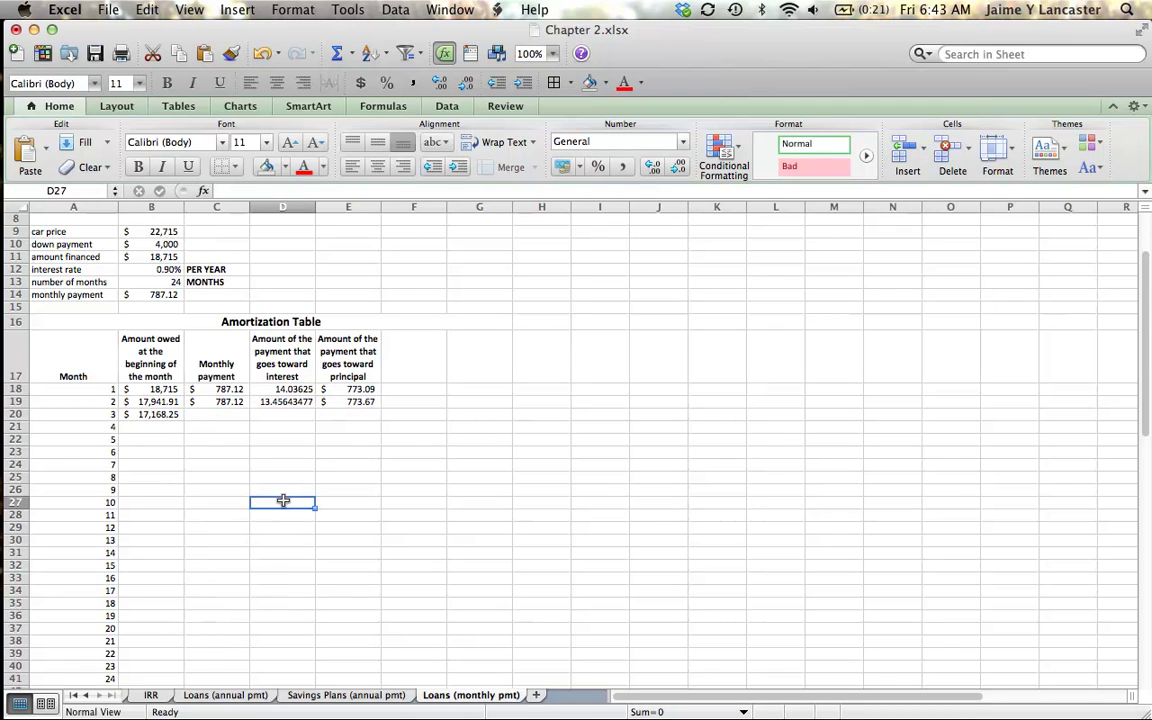
left_click(157, 413)
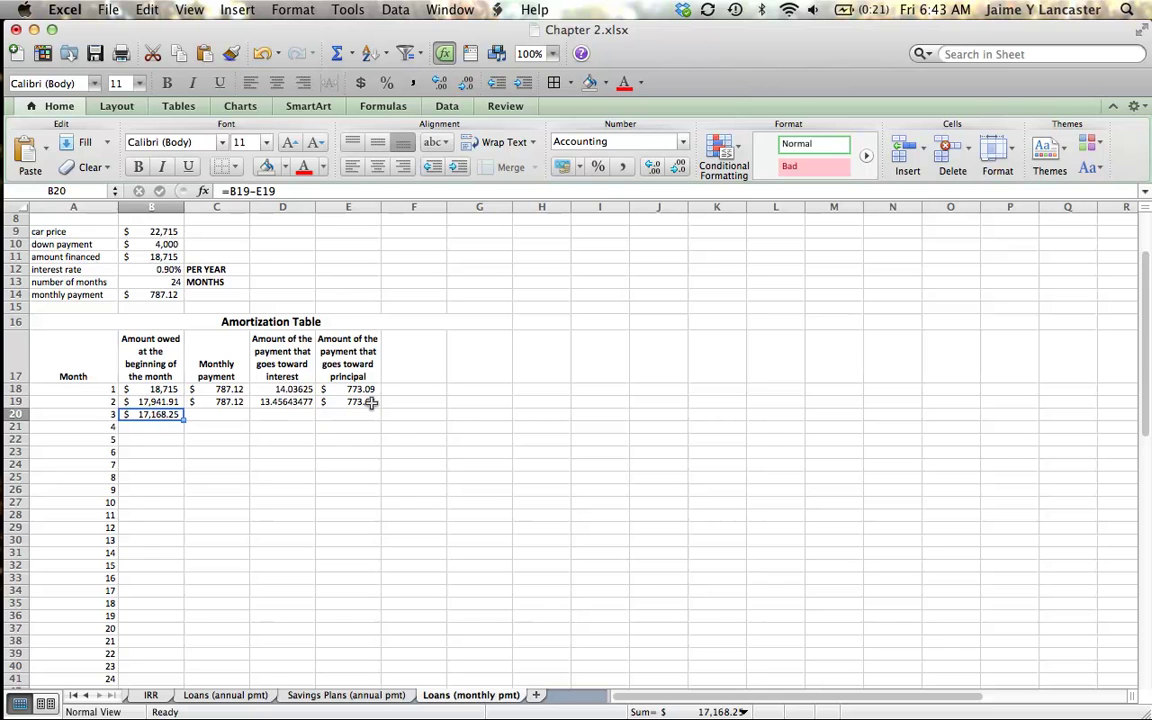
left_click(262, 489)
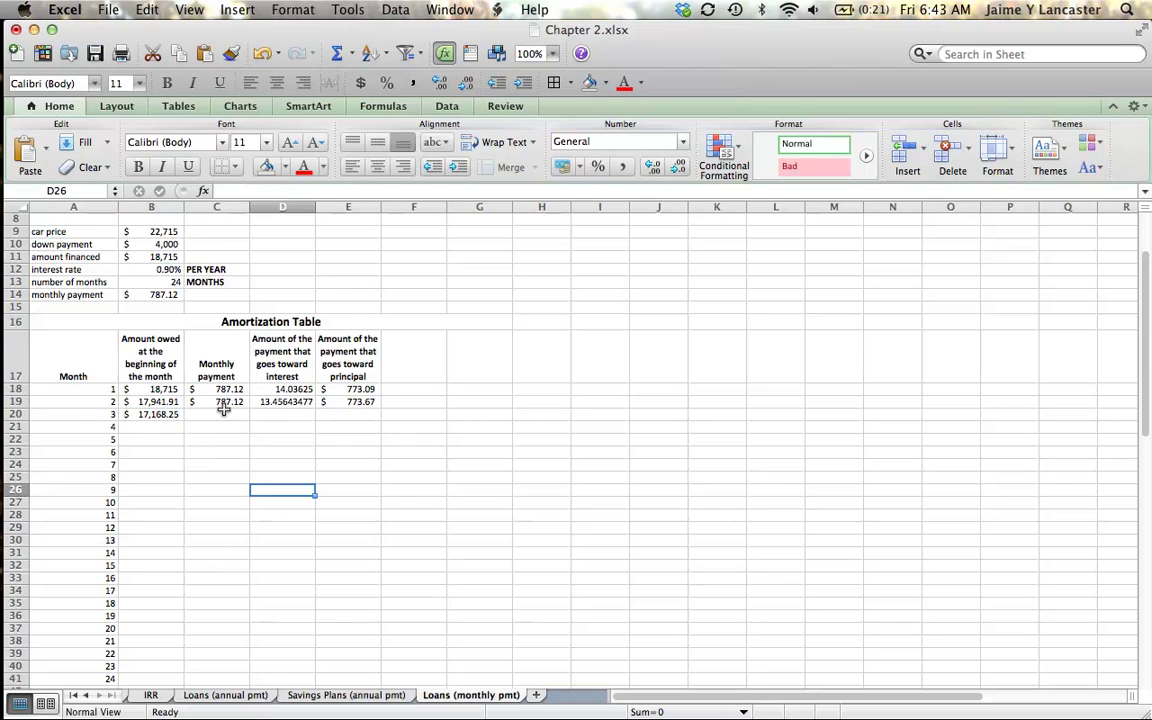
left_click_drag(218, 401, 381, 418)
left_click(322, 476)
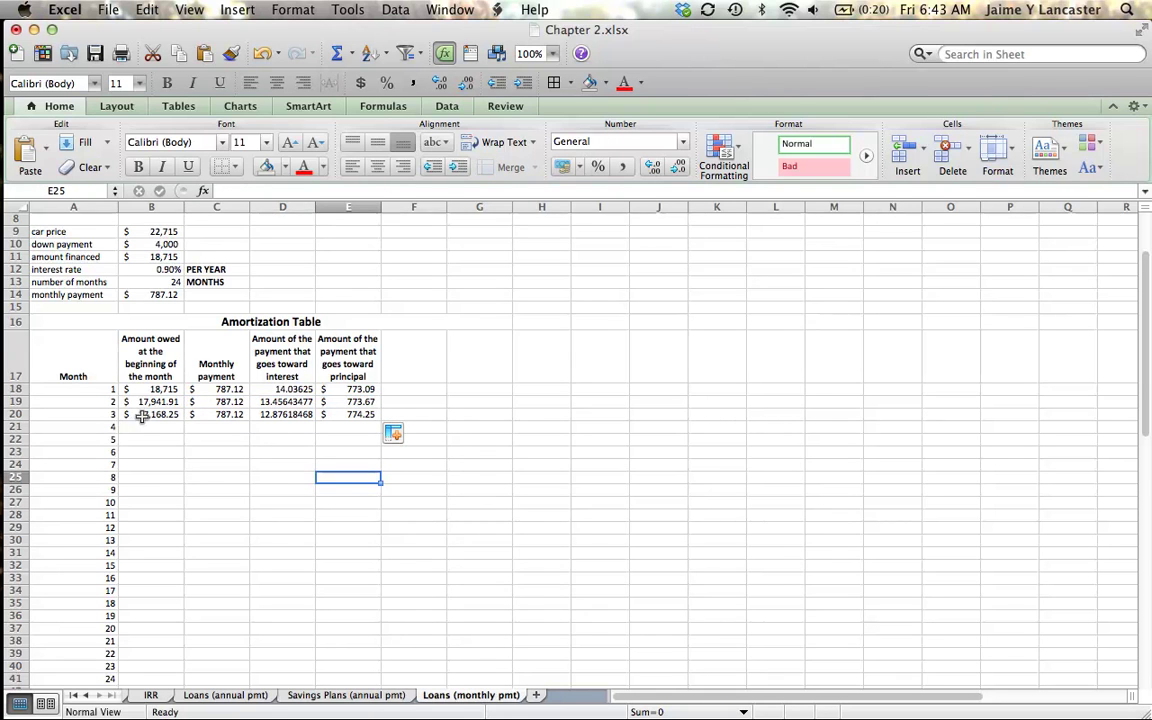
left_click_drag(141, 414, 381, 680)
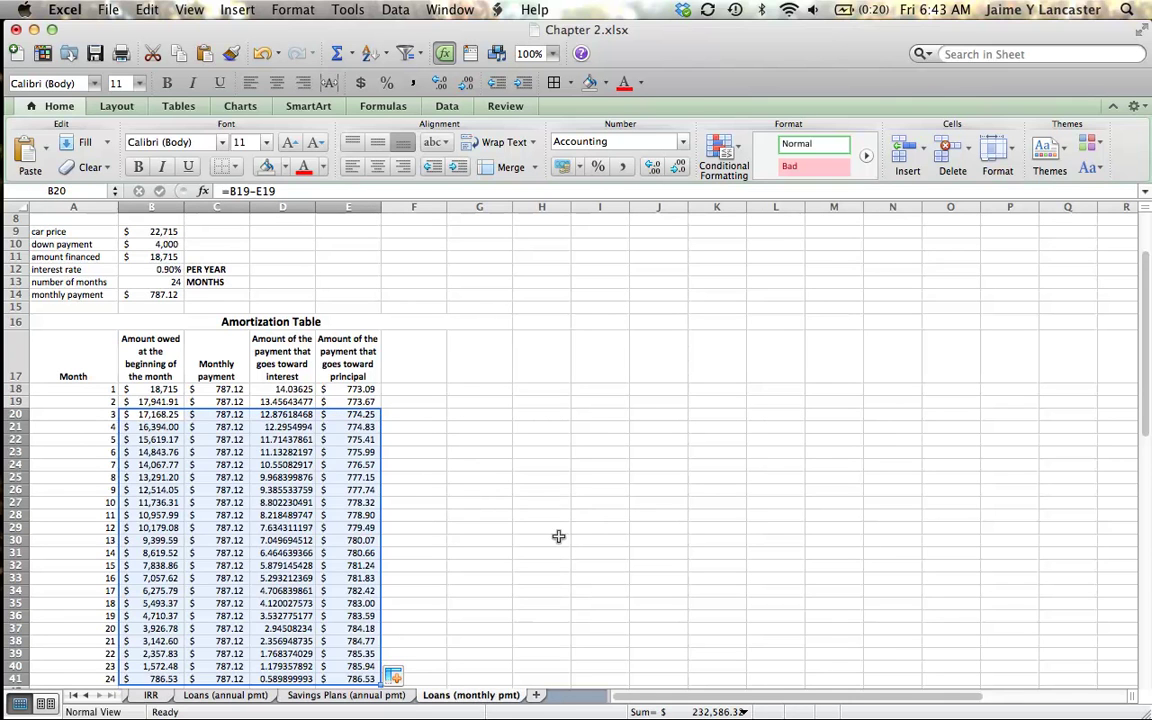
scroll(558, 537, "down", 3)
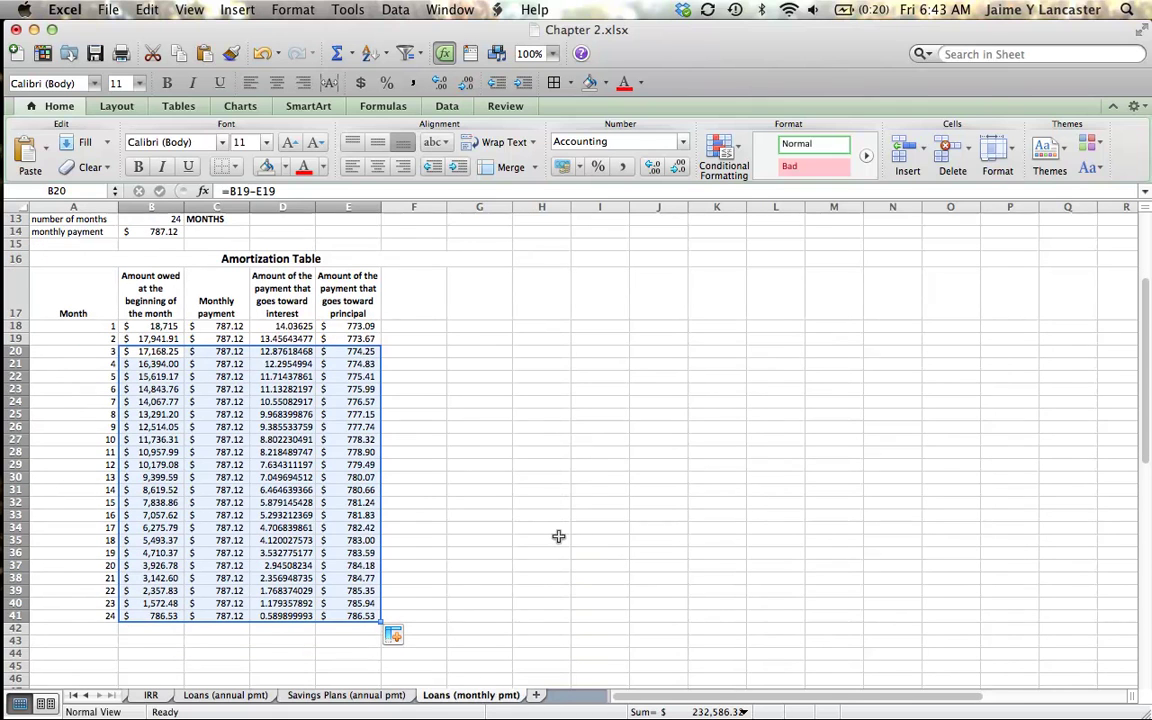
Step: Format the whole amortization table to show two decimal places
left_click(148, 326)
left_click_drag(148, 326, 342, 619)
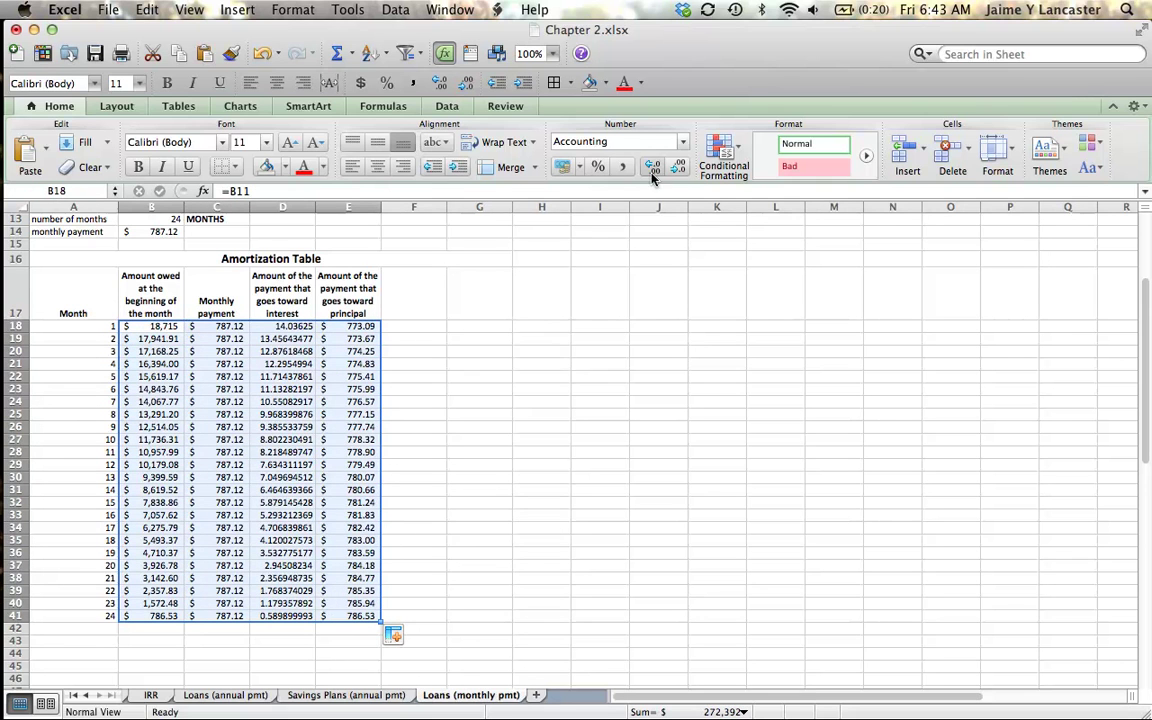
left_click(562, 166)
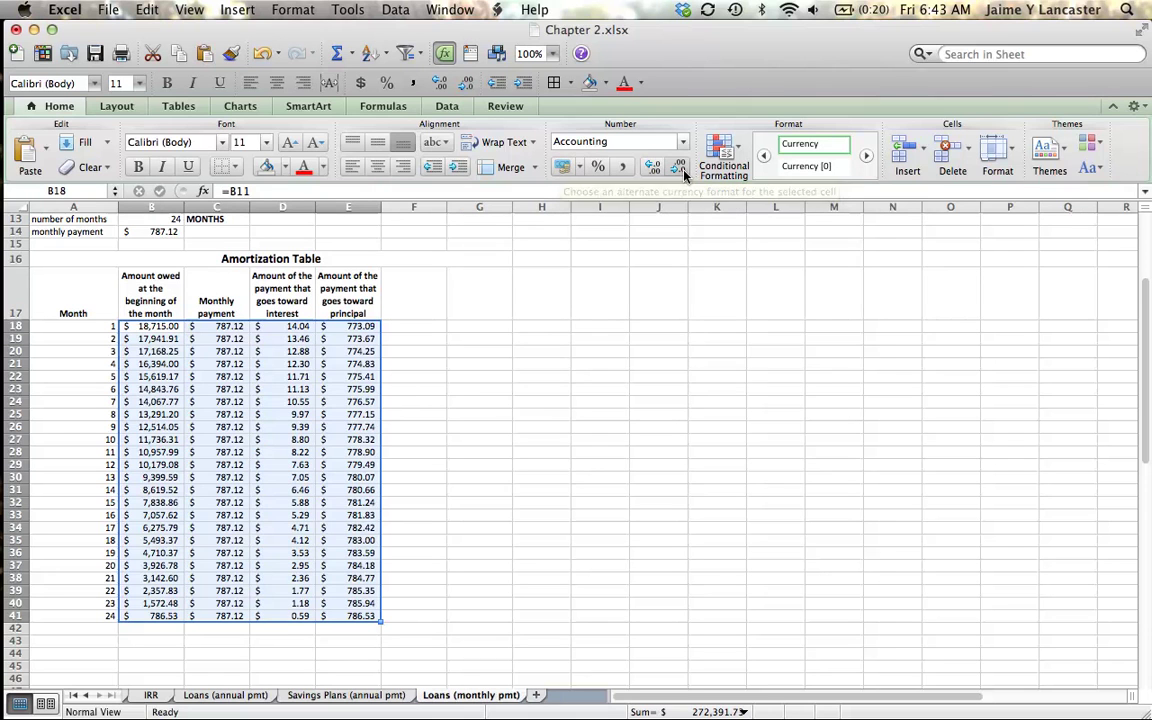
left_click(515, 420)
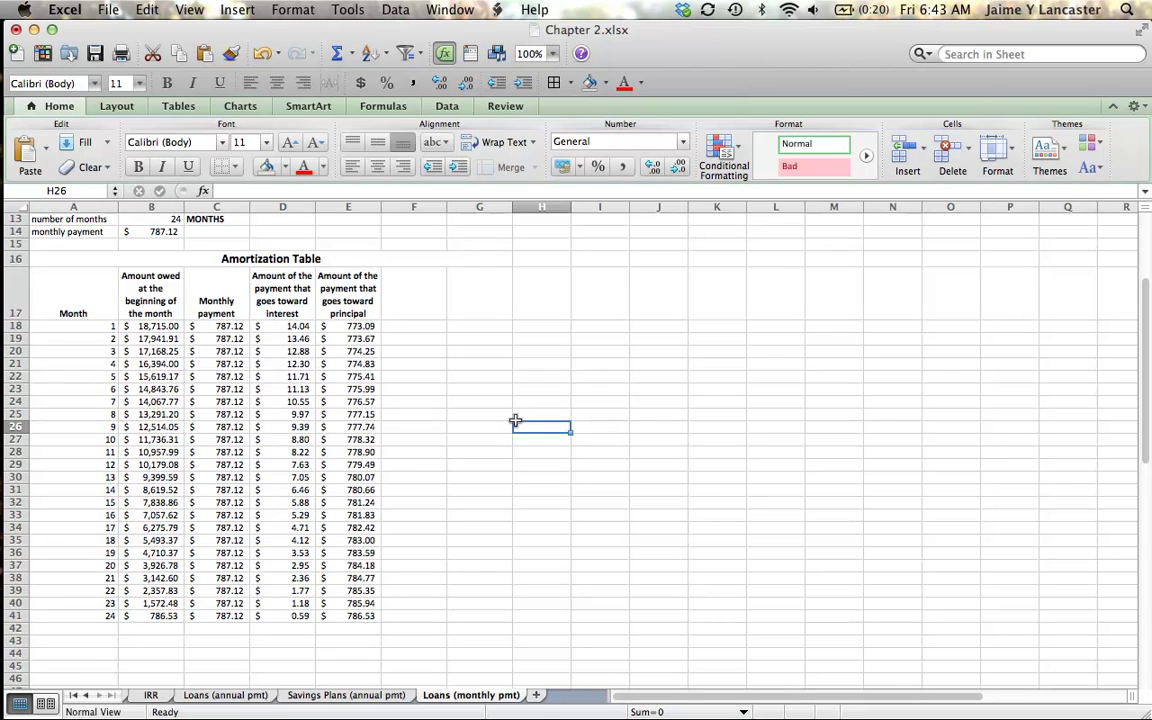
Step: Fill A41:B41 down to row 42, adding month 25 with a $(0.00) balance
scroll(515, 420, "down", 1)
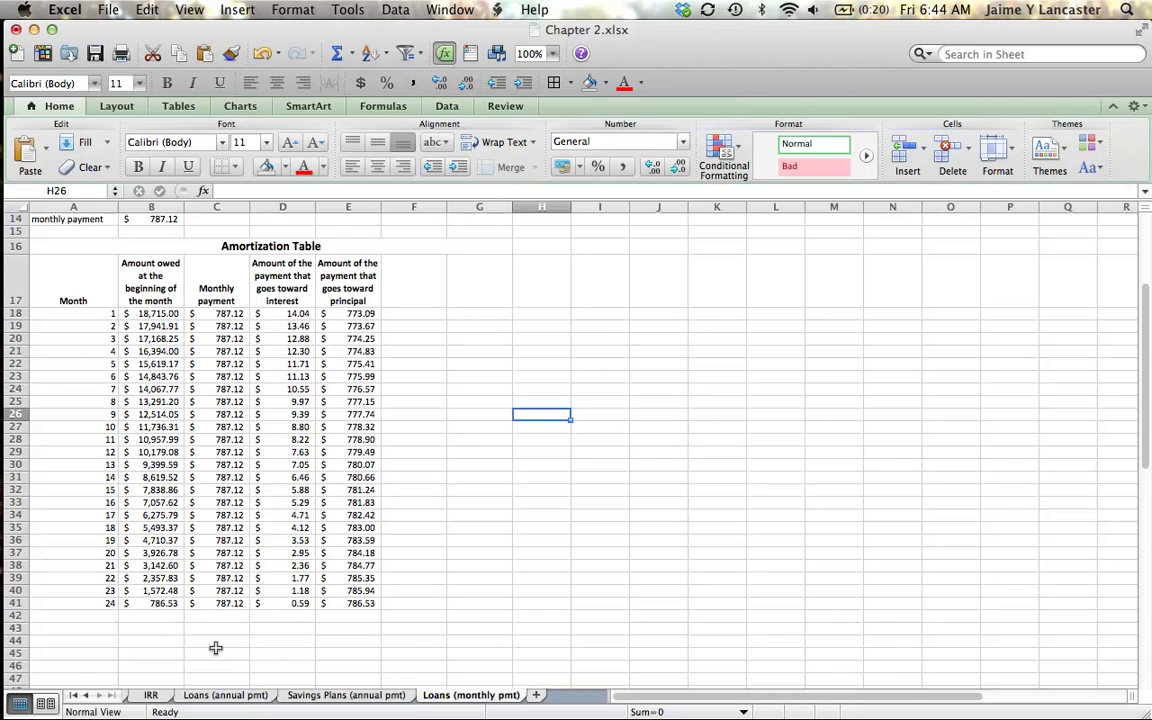
left_click(155, 603)
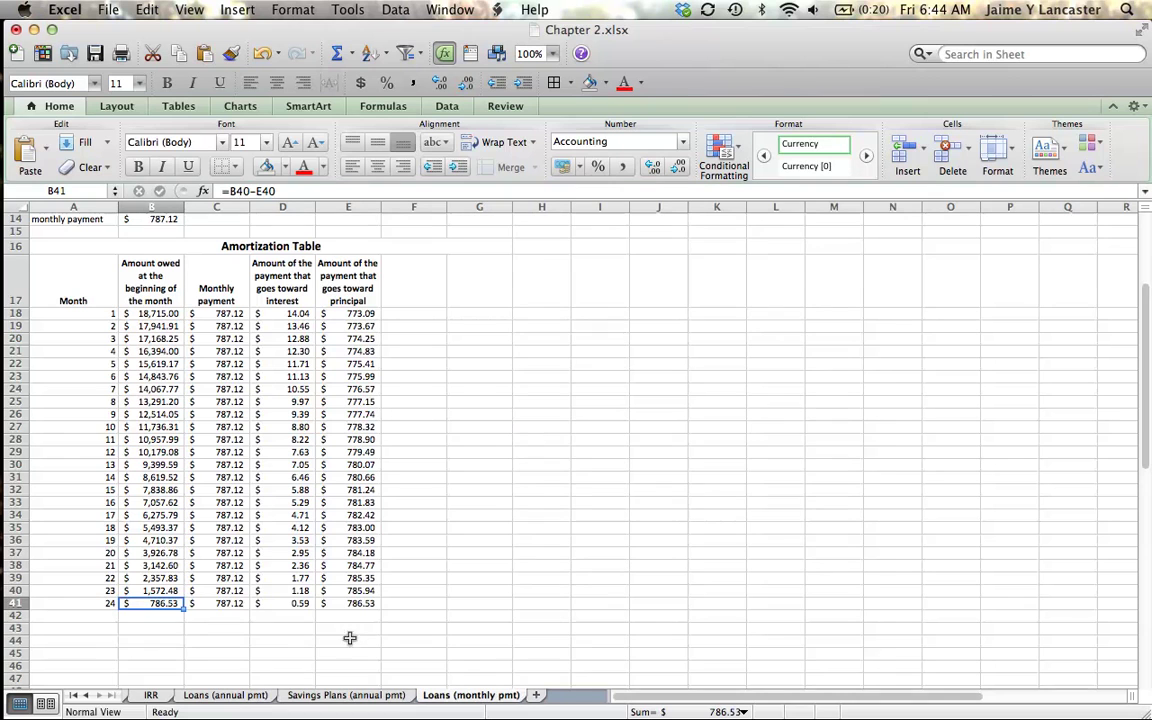
left_click(365, 604)
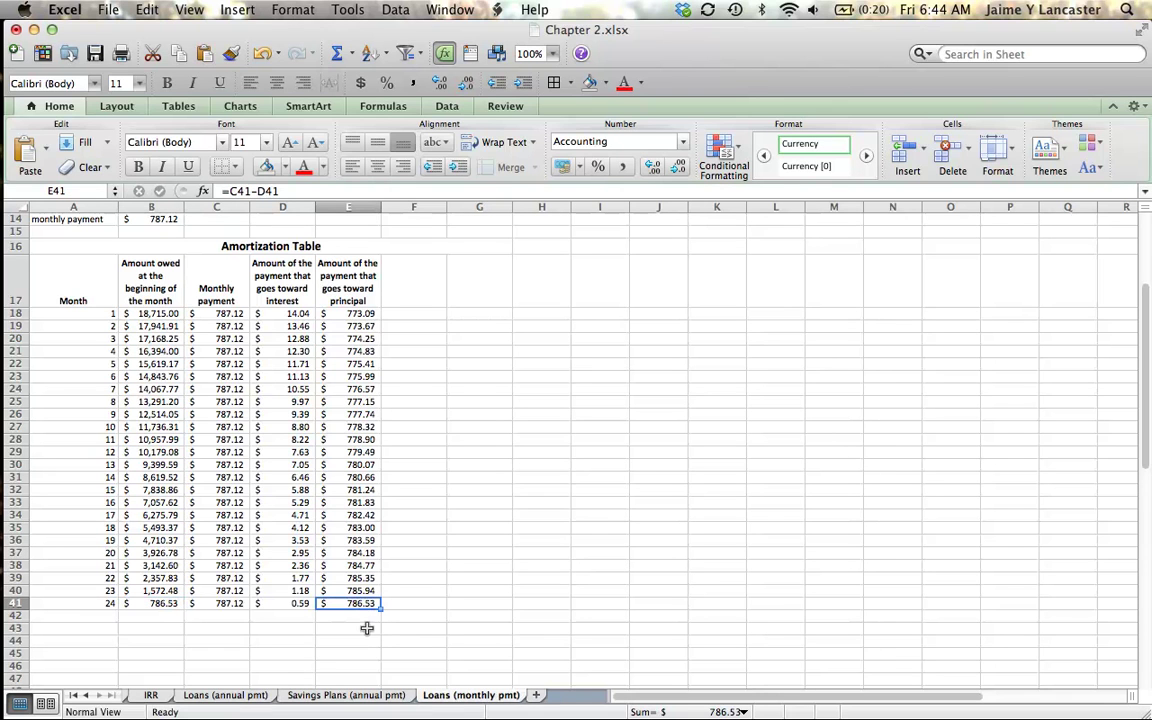
left_click_drag(85, 604, 186, 622)
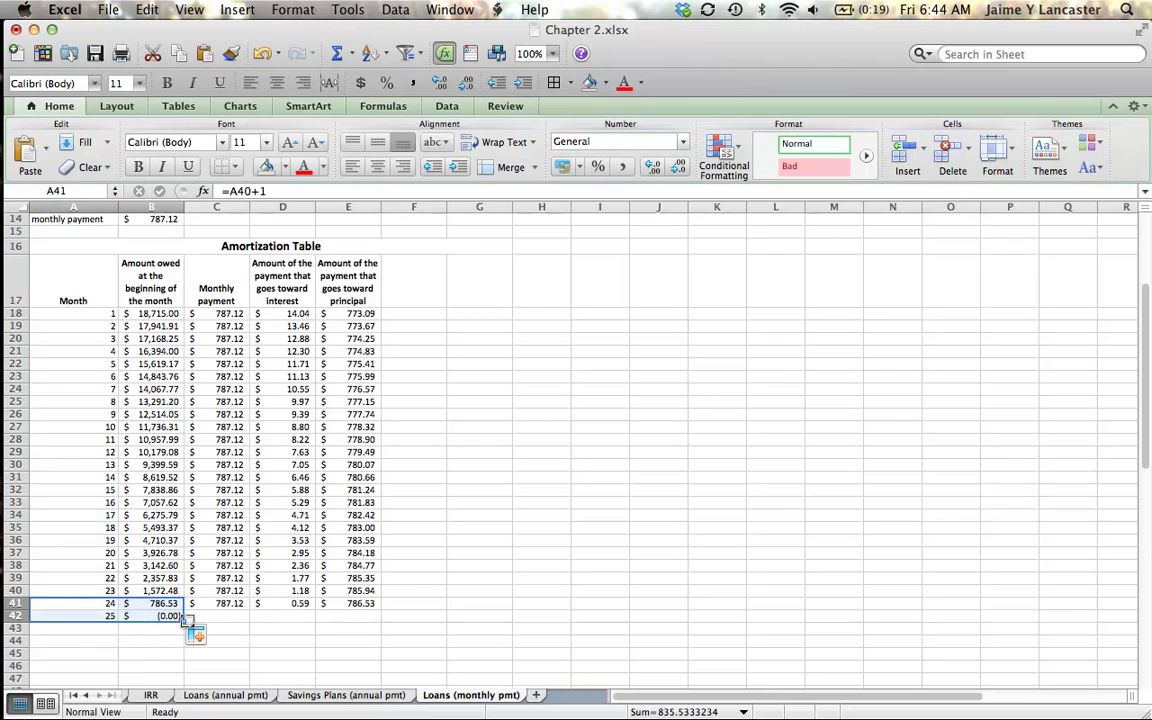
left_click(243, 651)
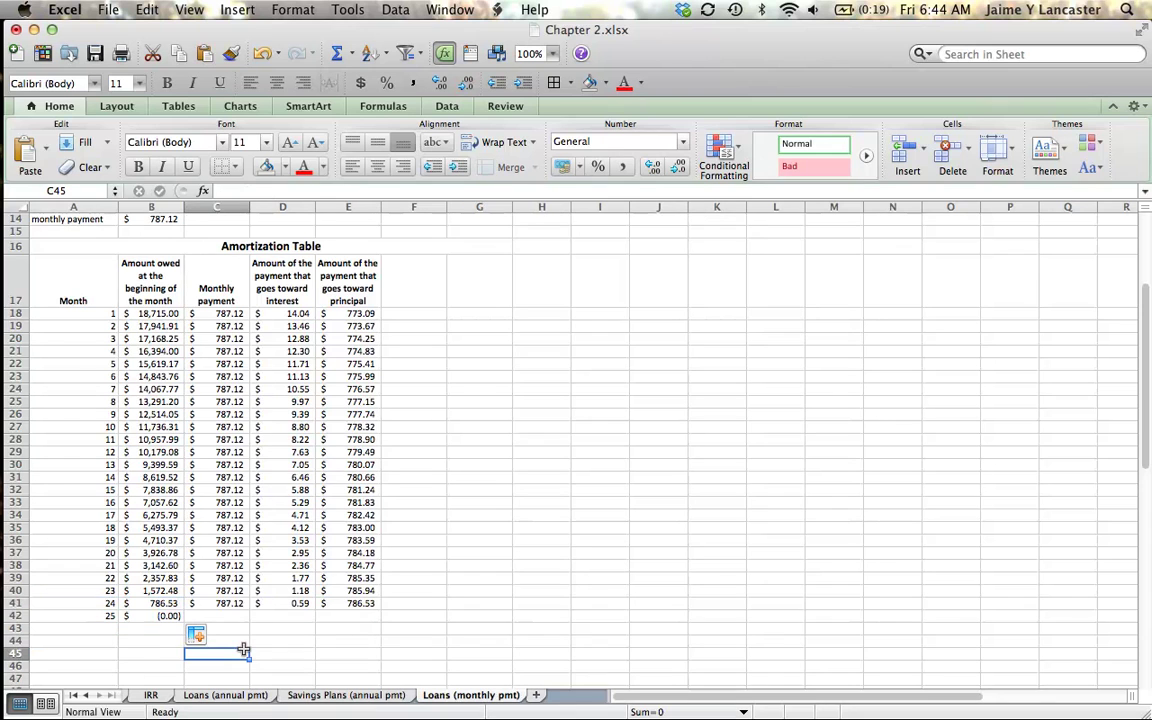
Step: Fill the month 25 $(0.00) balance in B42 with yellow
left_click(160, 616)
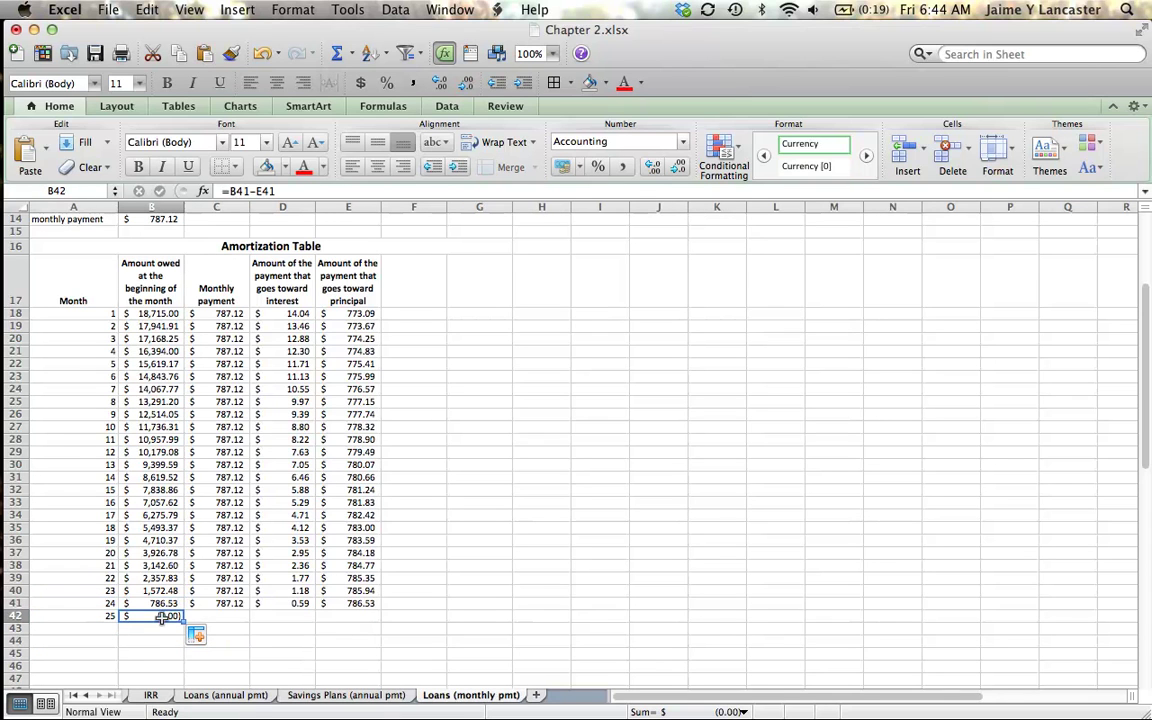
left_click(284, 168)
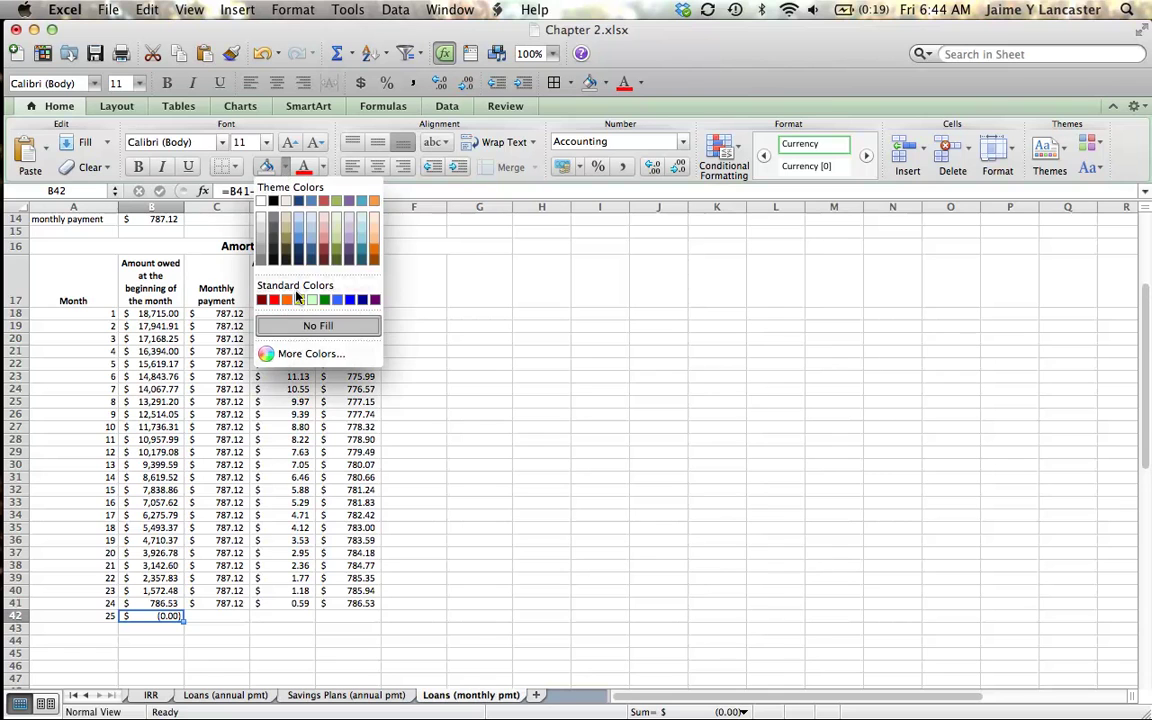
left_click(297, 301)
left_click(495, 437)
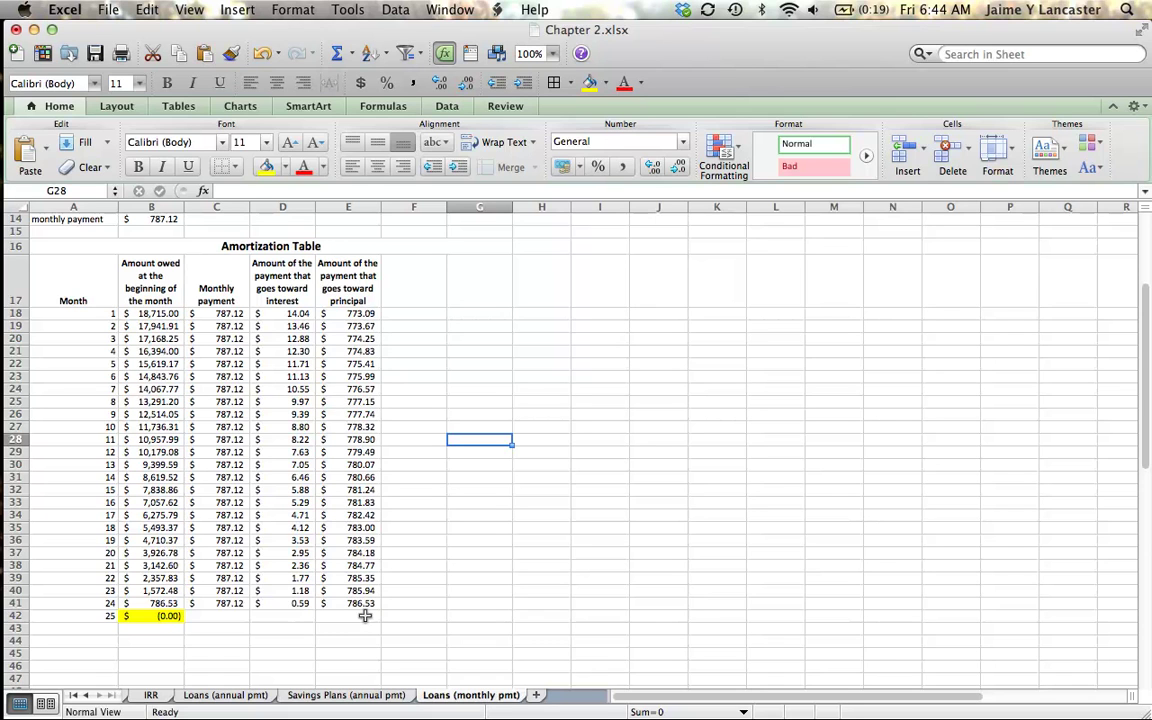
Step: Review month 24's balance and principal formulas, then reselect B42
left_click(152, 604)
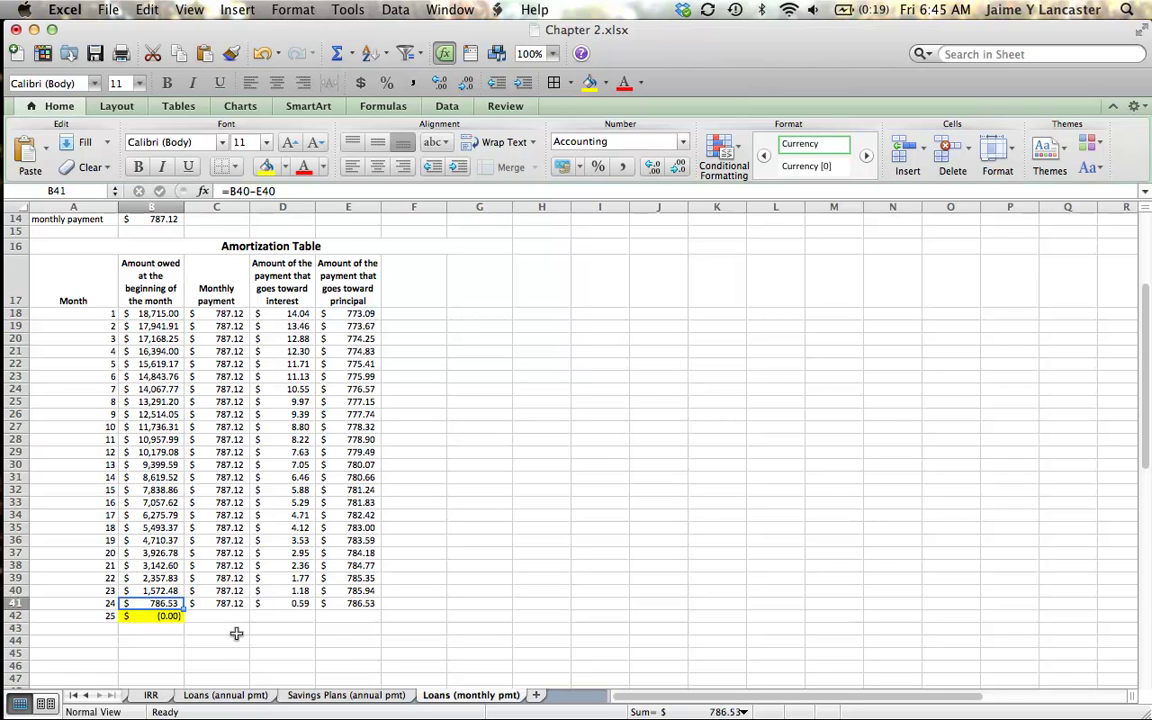
left_click(350, 604)
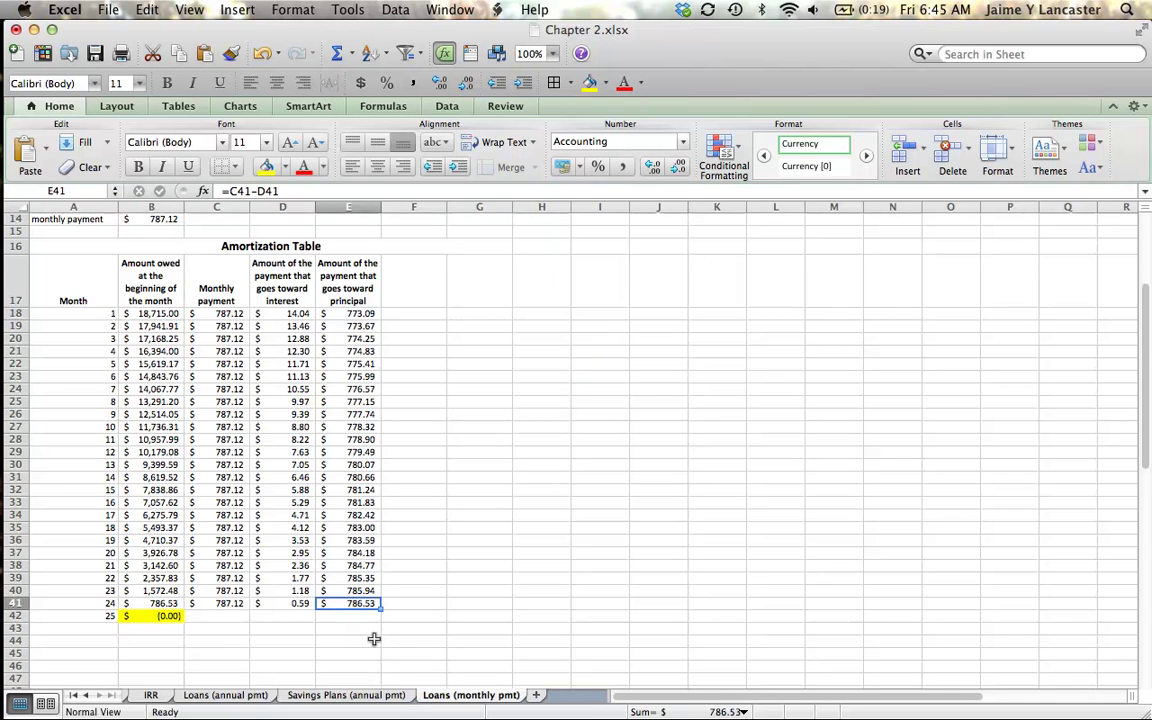
left_click(155, 616)
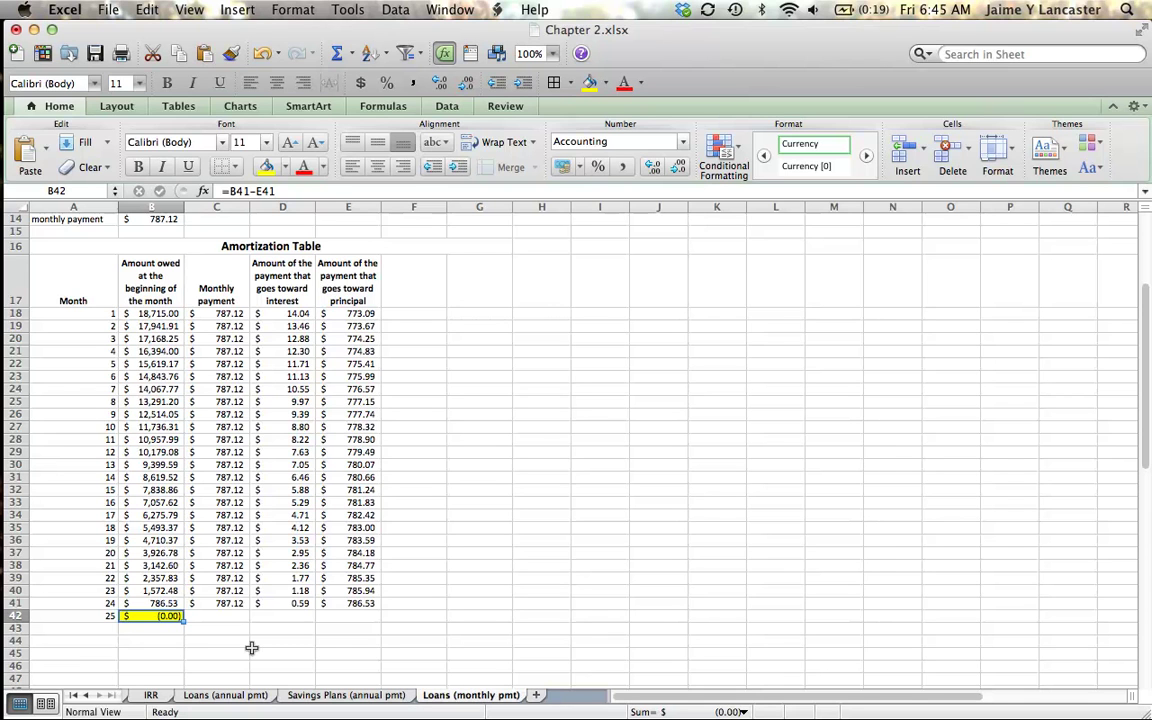
Step: Apply yellow fill to the $787.12 monthly payment in B14
scroll(552, 554, "up", 1)
scroll(552, 554, "down", 1)
scroll(552, 554, "down", 1)
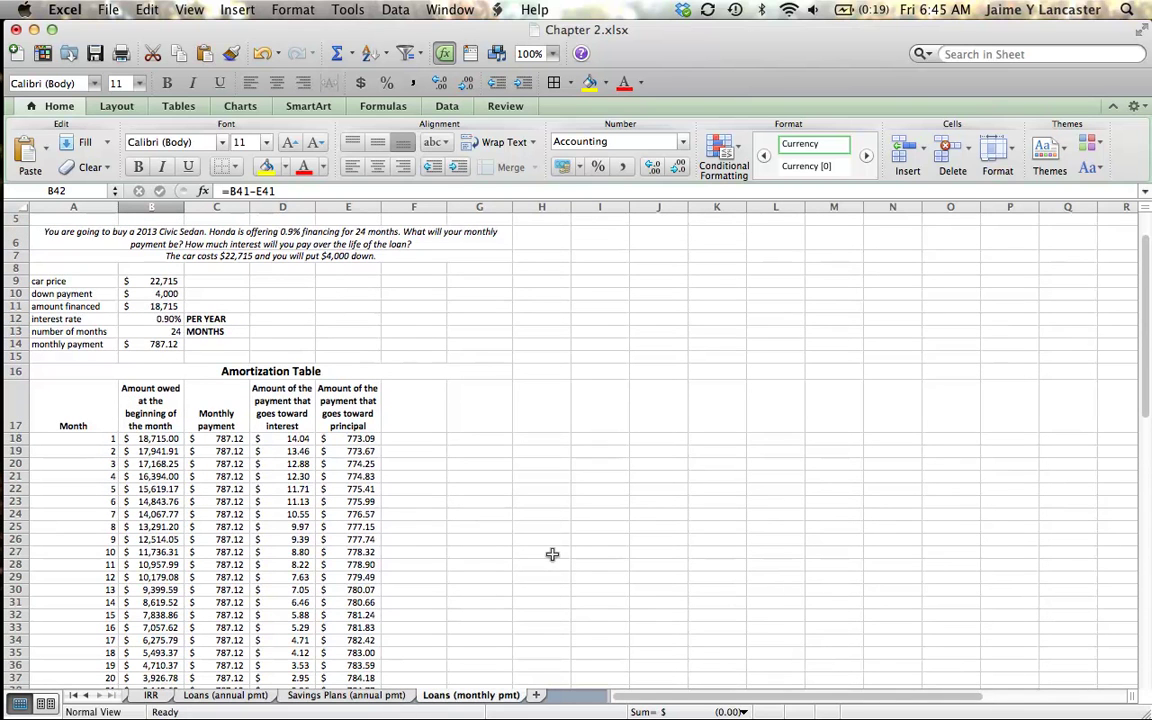
left_click(155, 344)
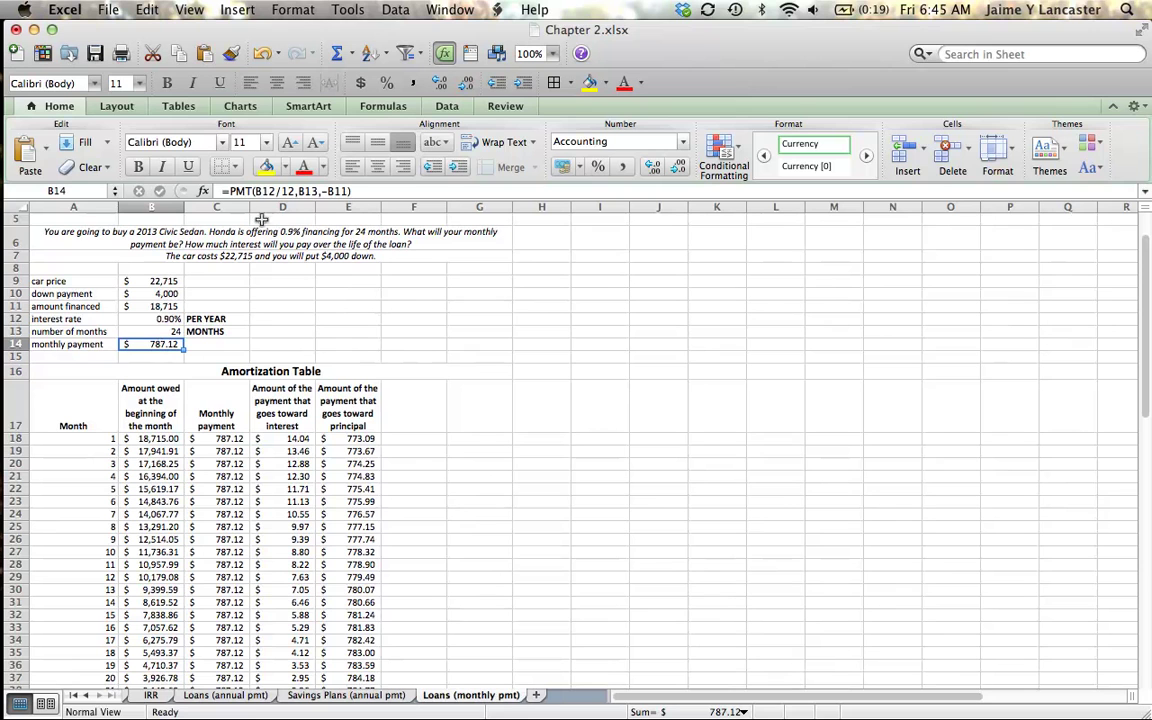
left_click(264, 166)
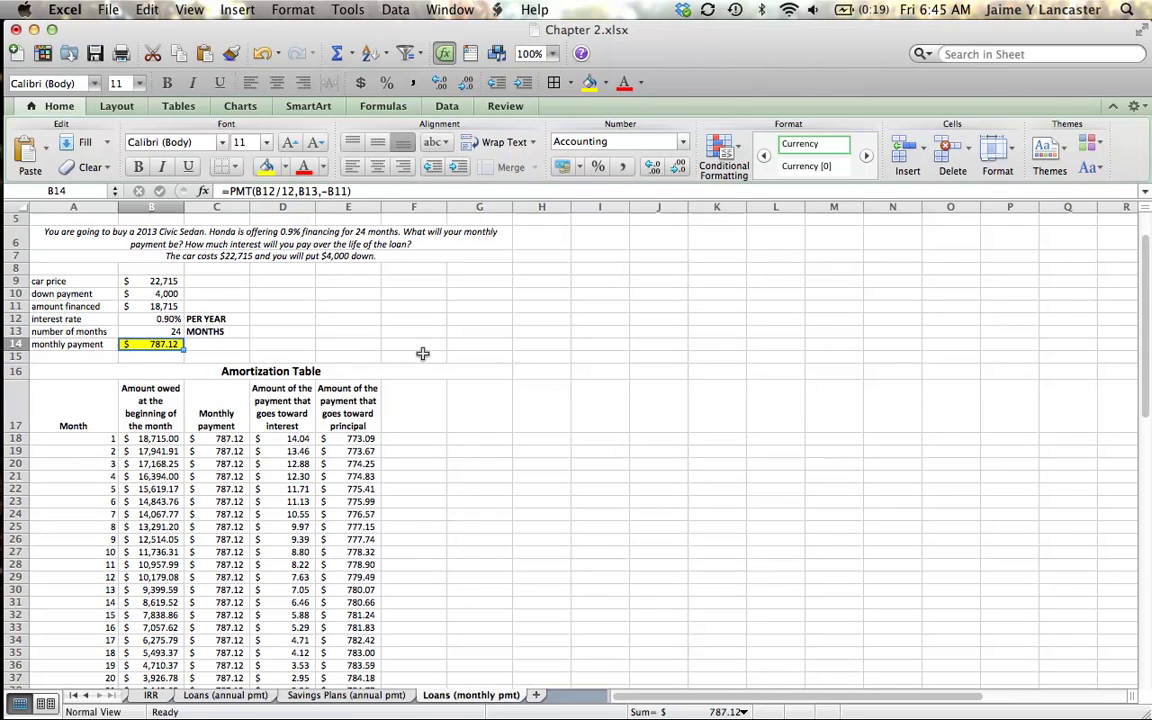
Step: Check the interest rate value, then reselect the zero ending balance
left_click(158, 318)
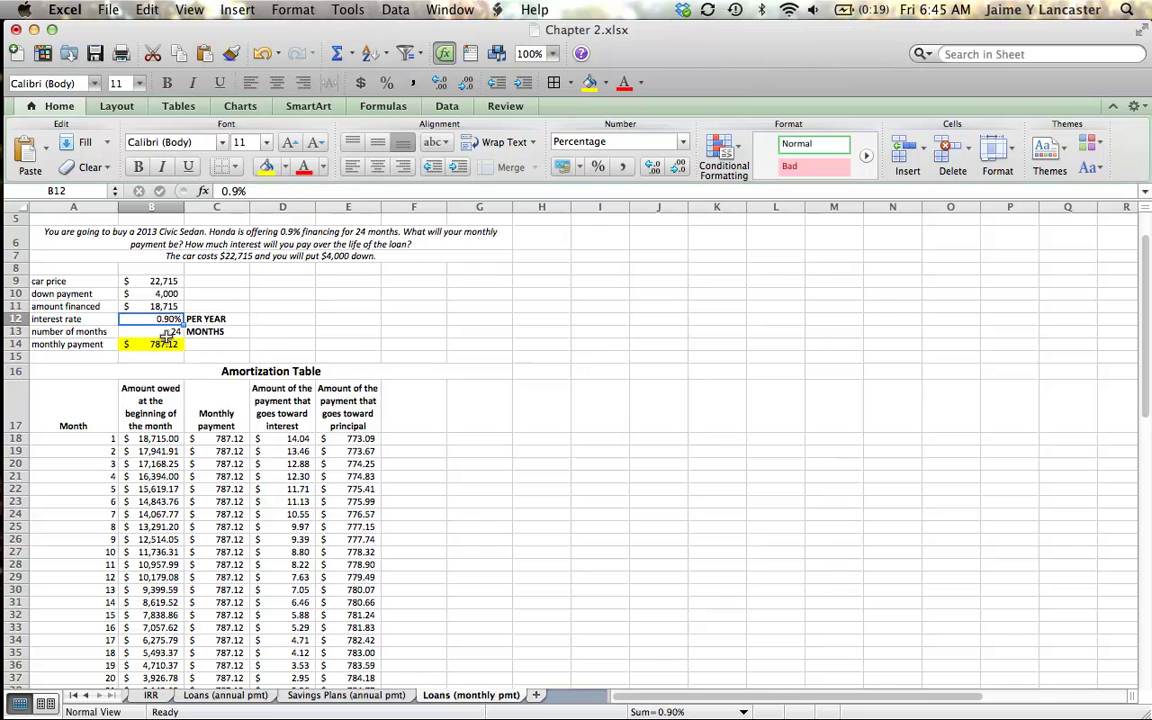
left_click(158, 344)
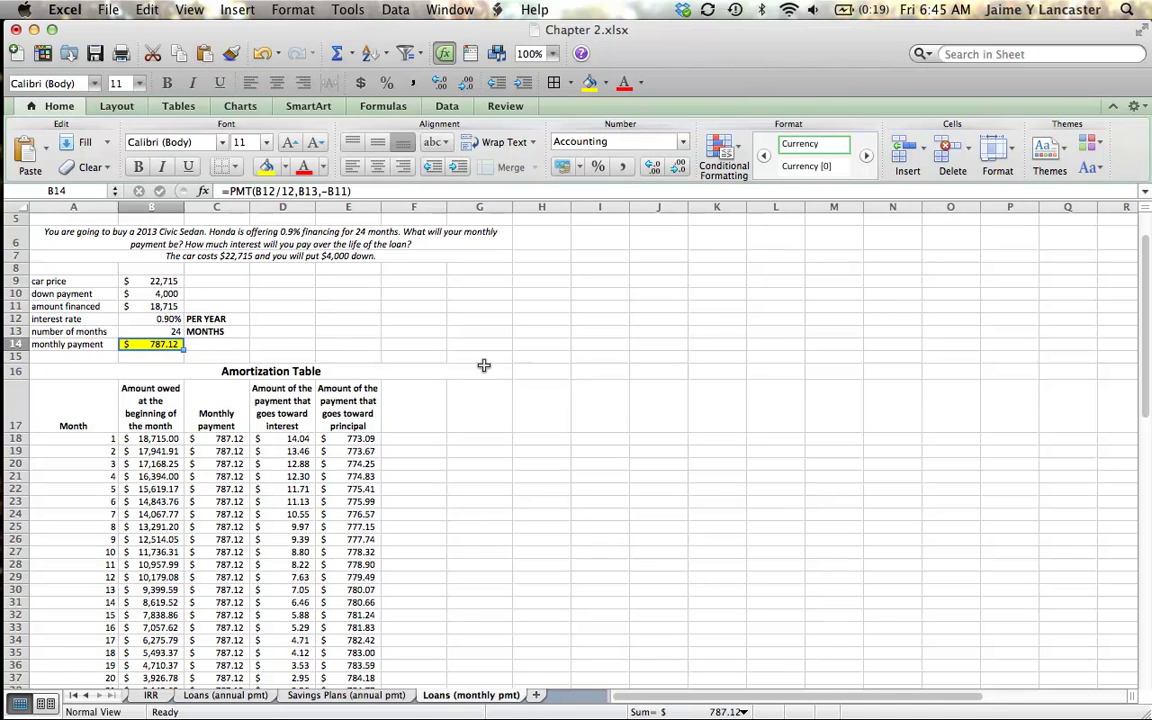
scroll(483, 365, "down", 8)
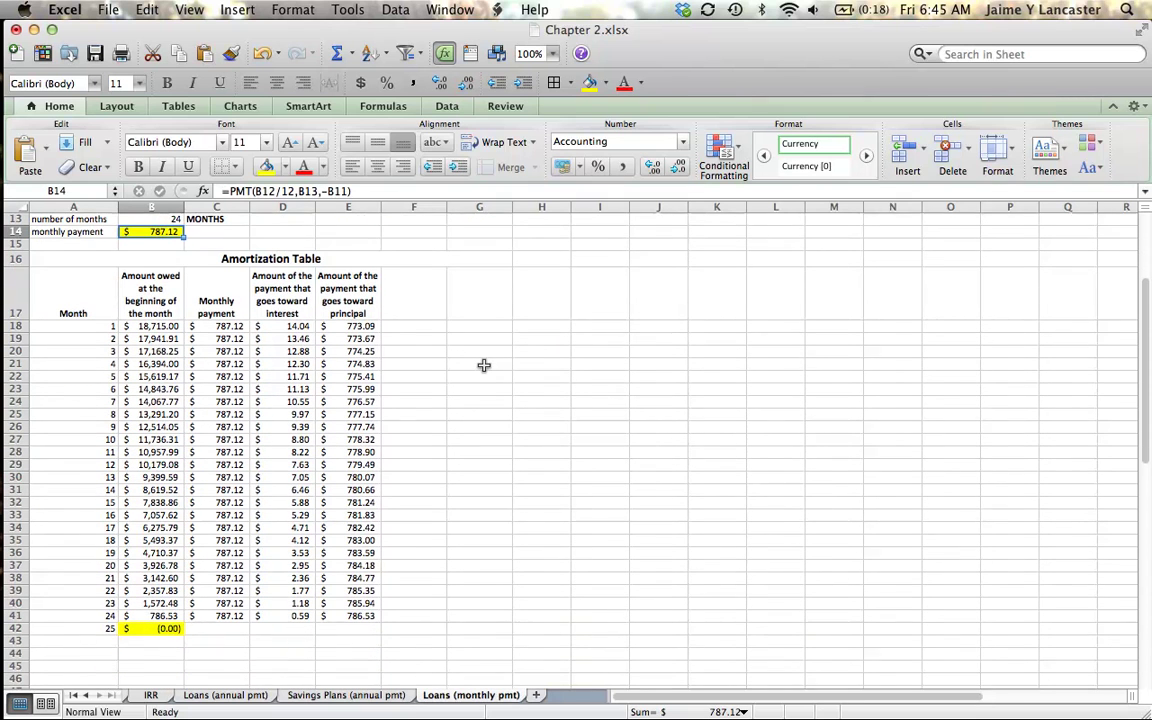
left_click(160, 630)
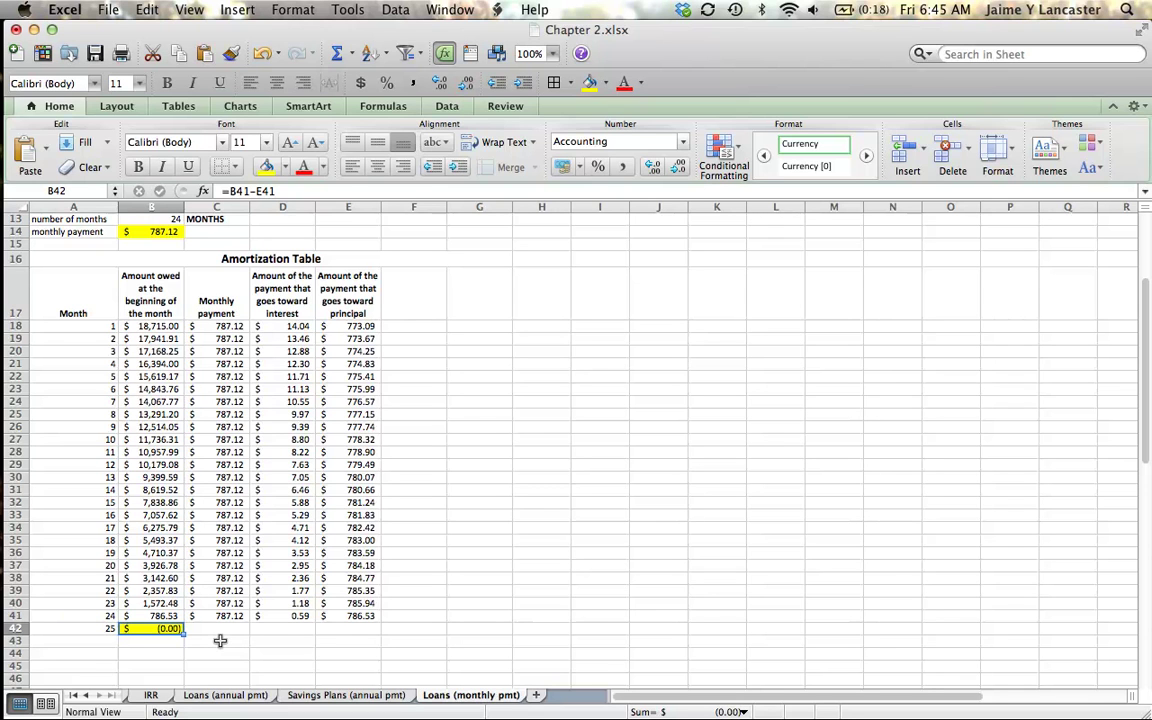
Step: Type the label 'Total interest paid' in A44
left_click(89, 652)
type("T")
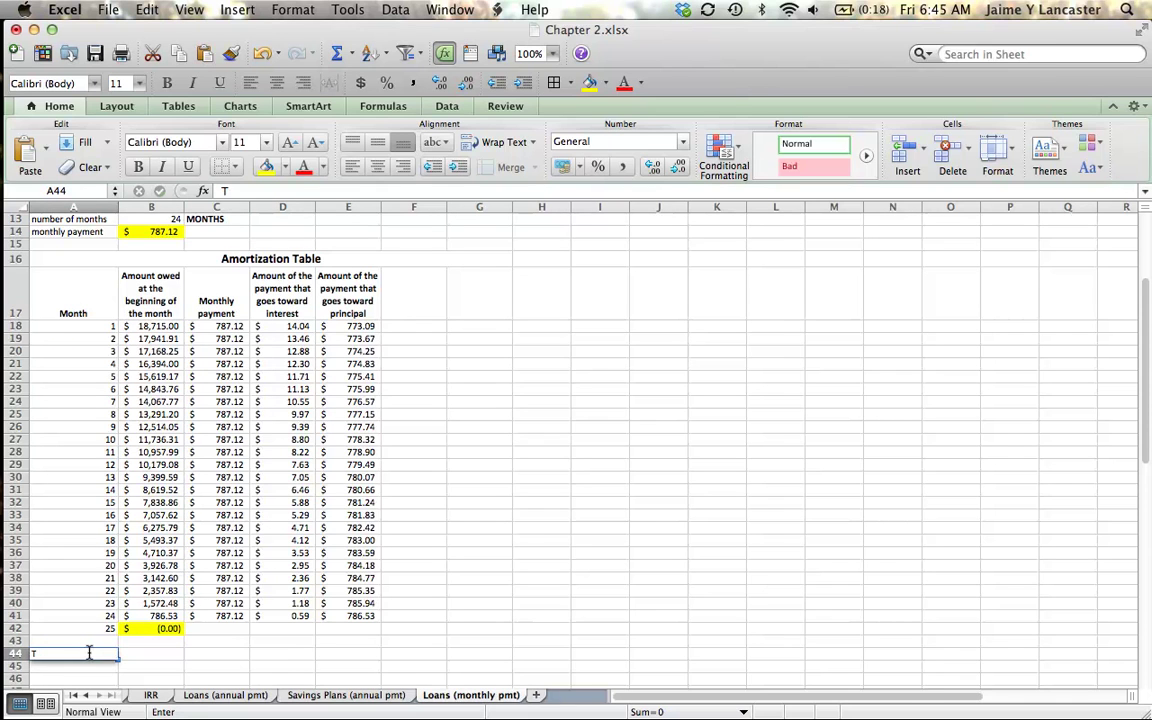
type("otal interest")
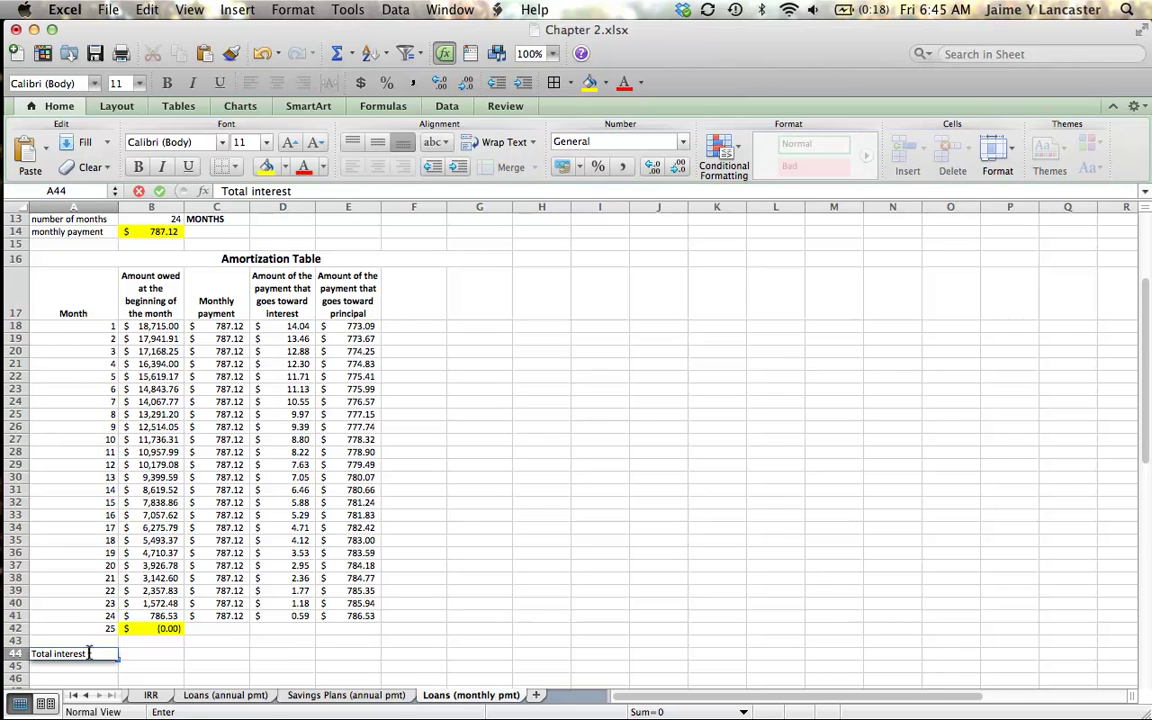
type(" paid")
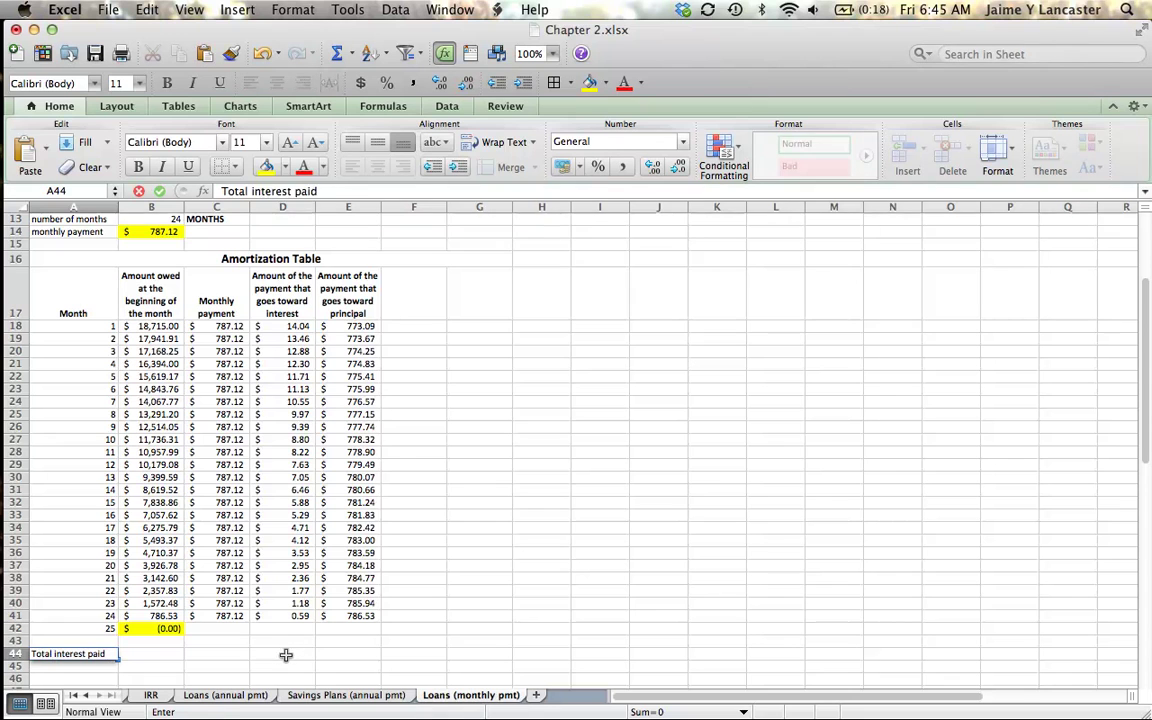
left_click(285, 655)
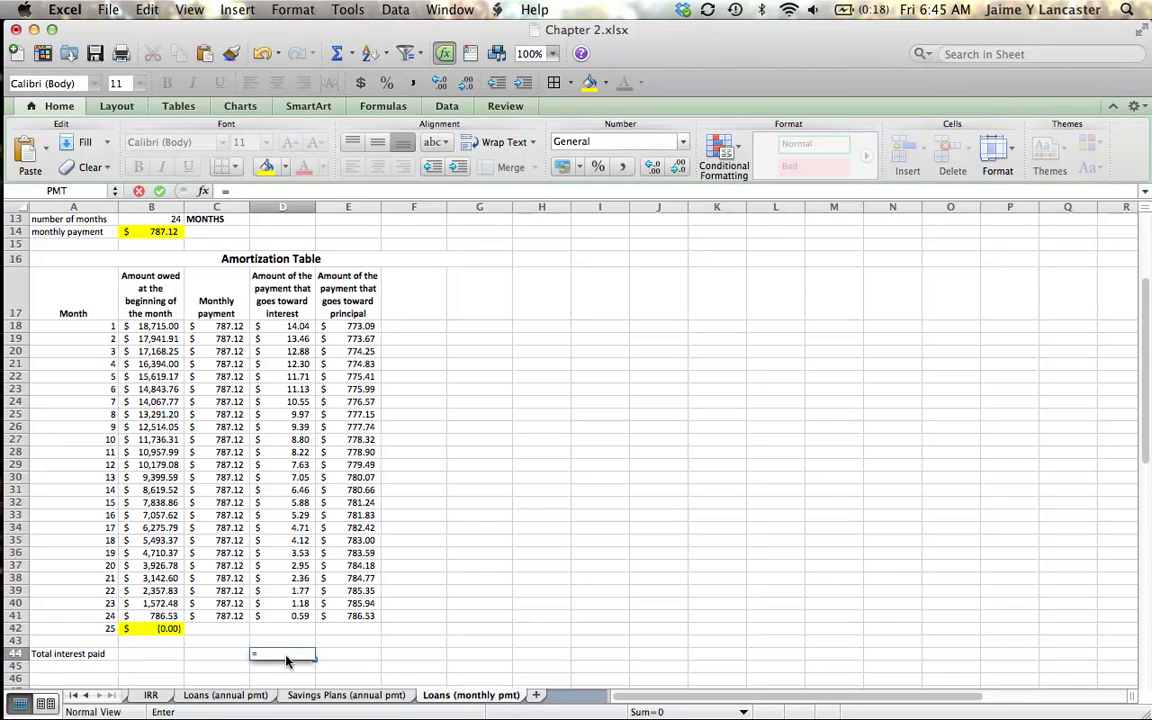
Step: Enter =SUM(D18:D41) in D44, totaling $175.96 in interest
type("=sum(")
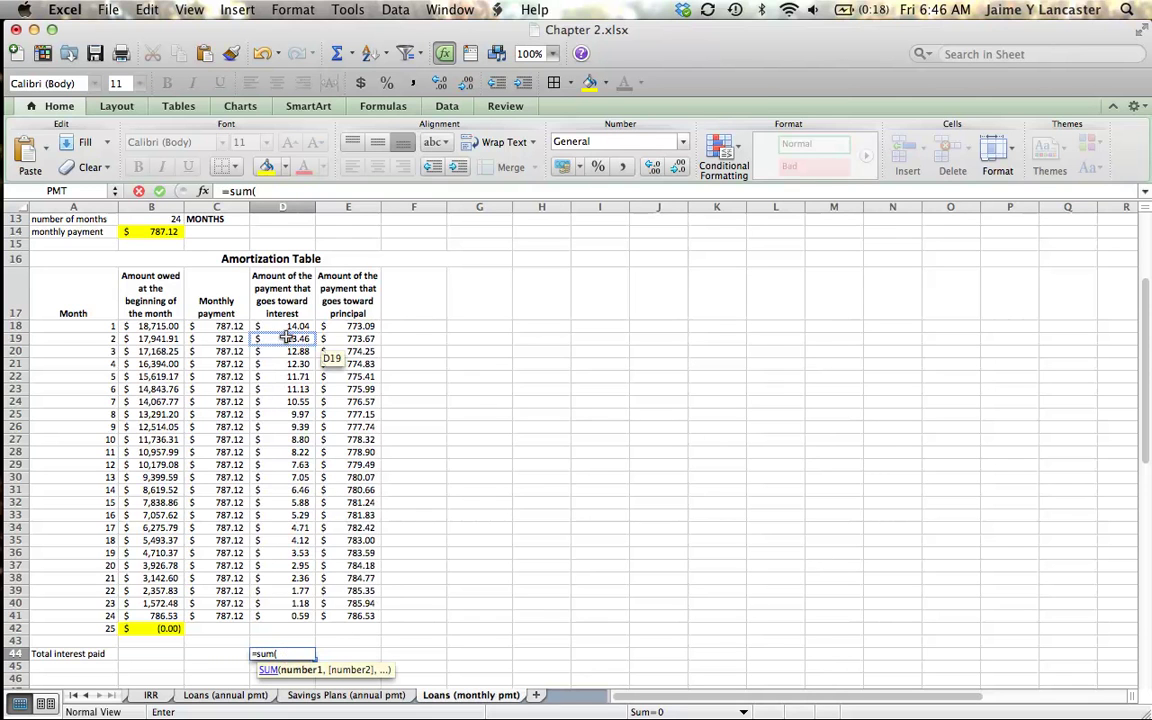
left_click_drag(287, 327, 278, 616)
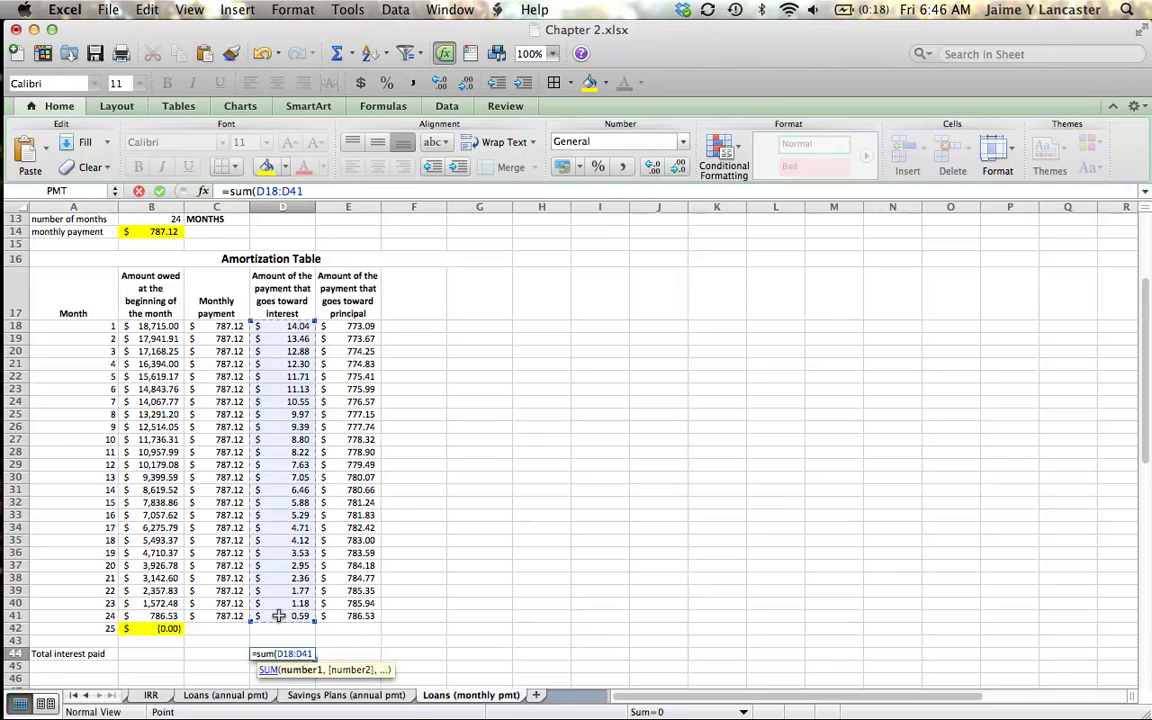
type(")")
key("Return")
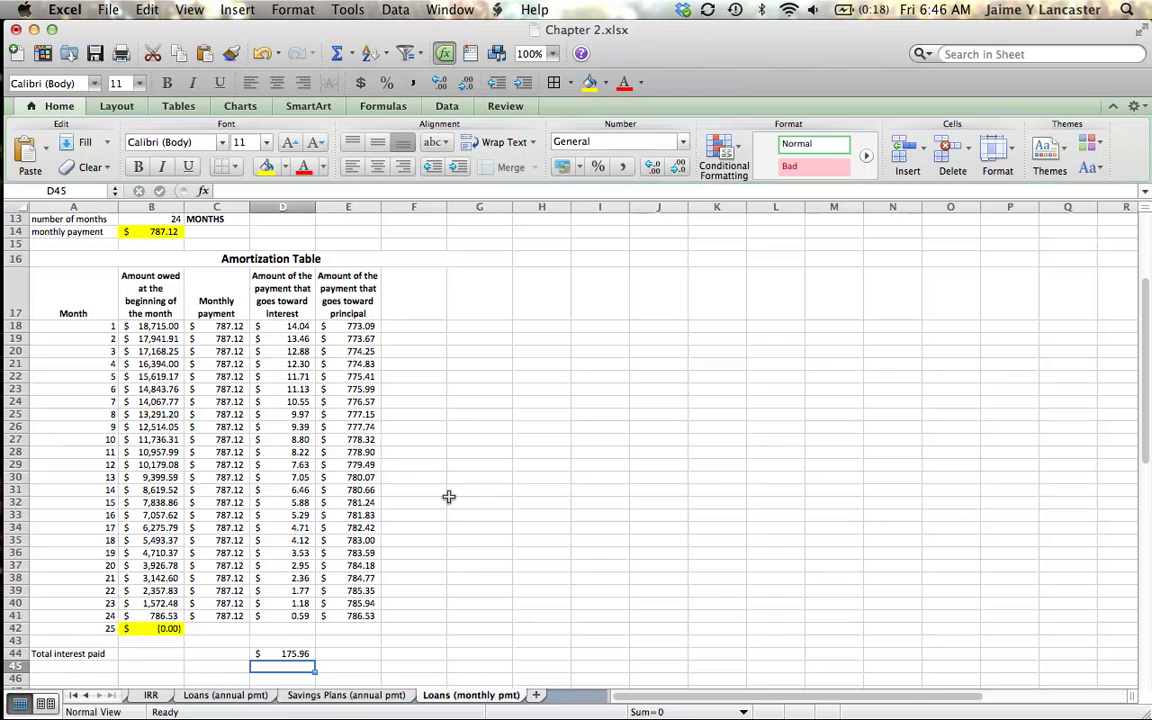
scroll(449, 497, "down", 1)
scroll(449, 497, "up", 8)
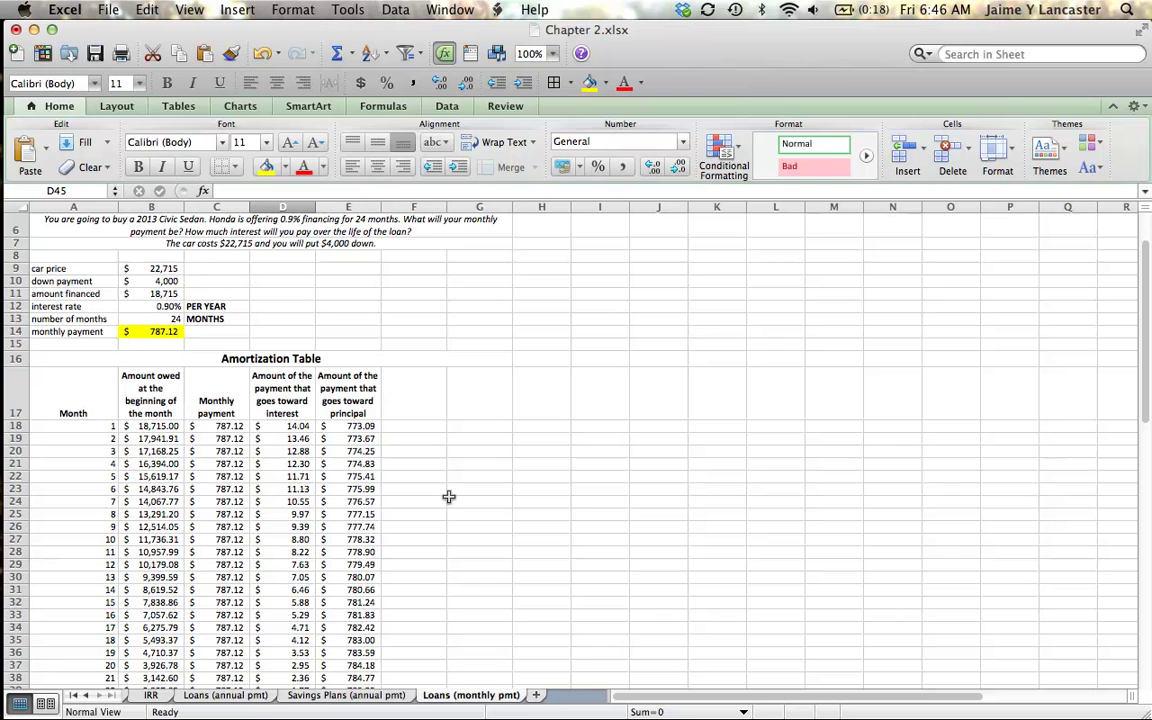
mouse_move(6, 505)
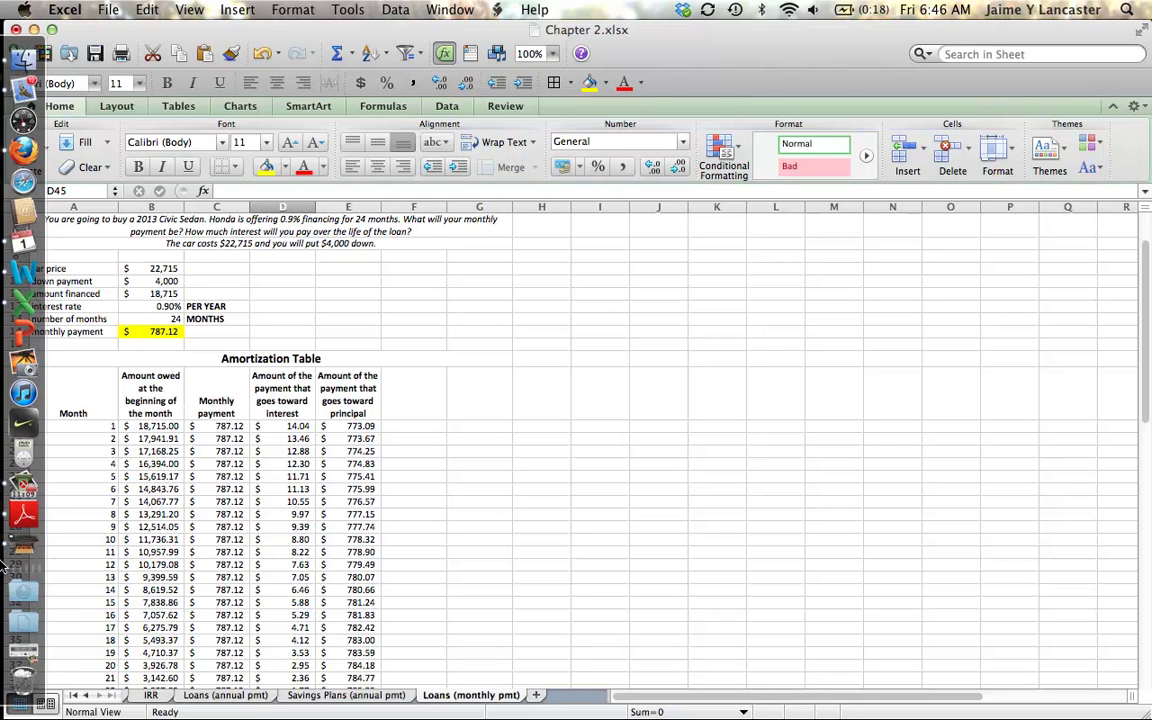